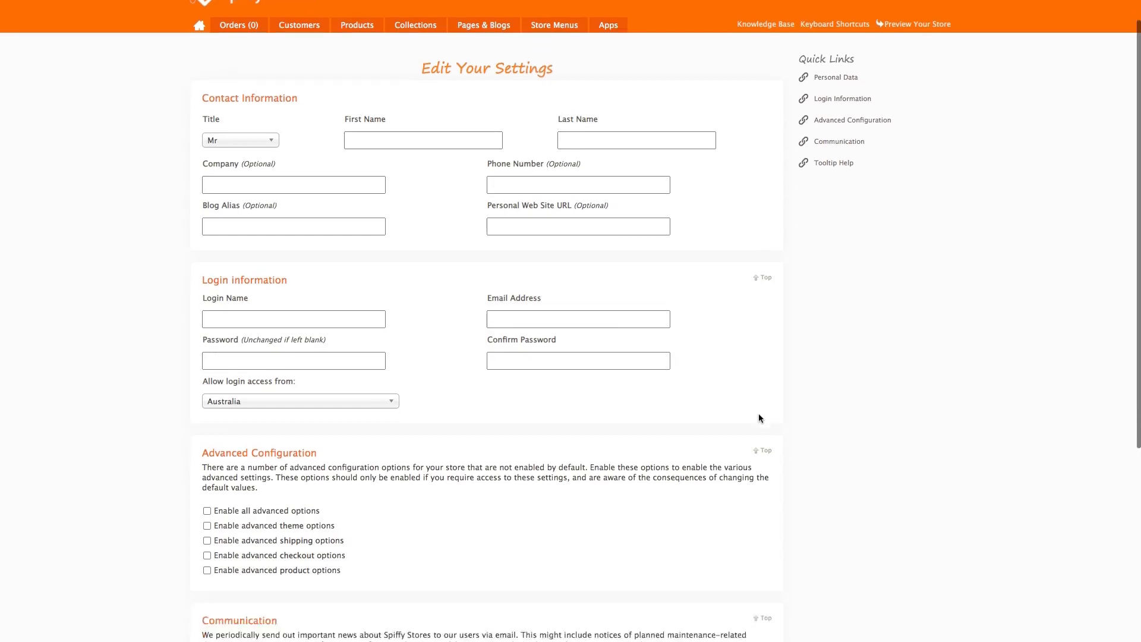
# - Enable the advanced theme options in the account's advanced configuration and save the settings
pyautogui.scroll(-1, 759, 418)
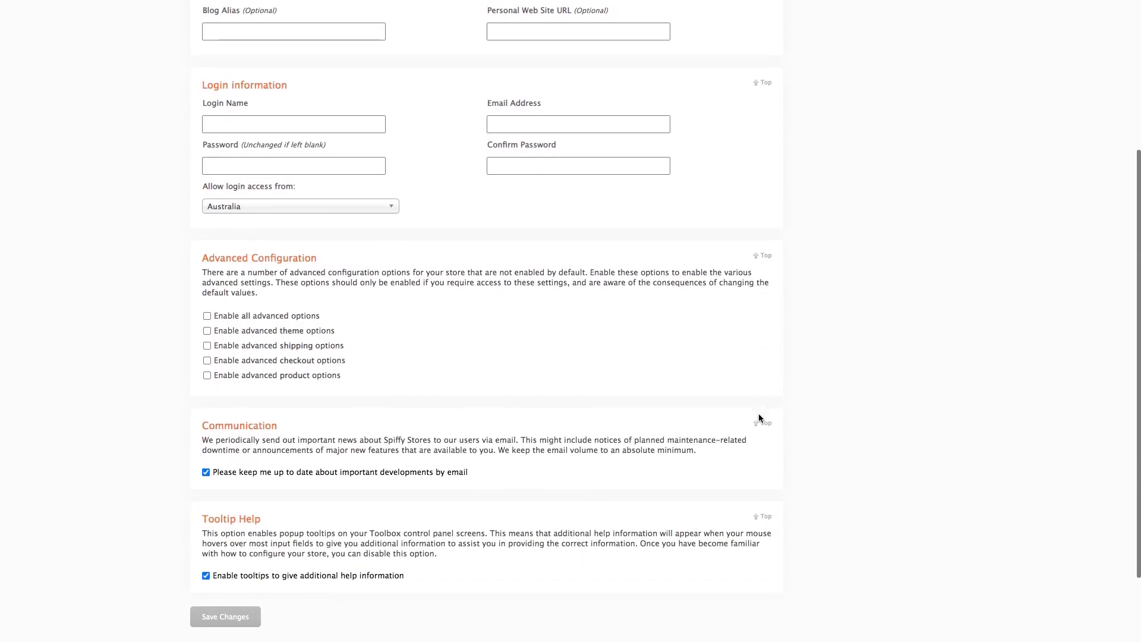
pyautogui.click(208, 331)
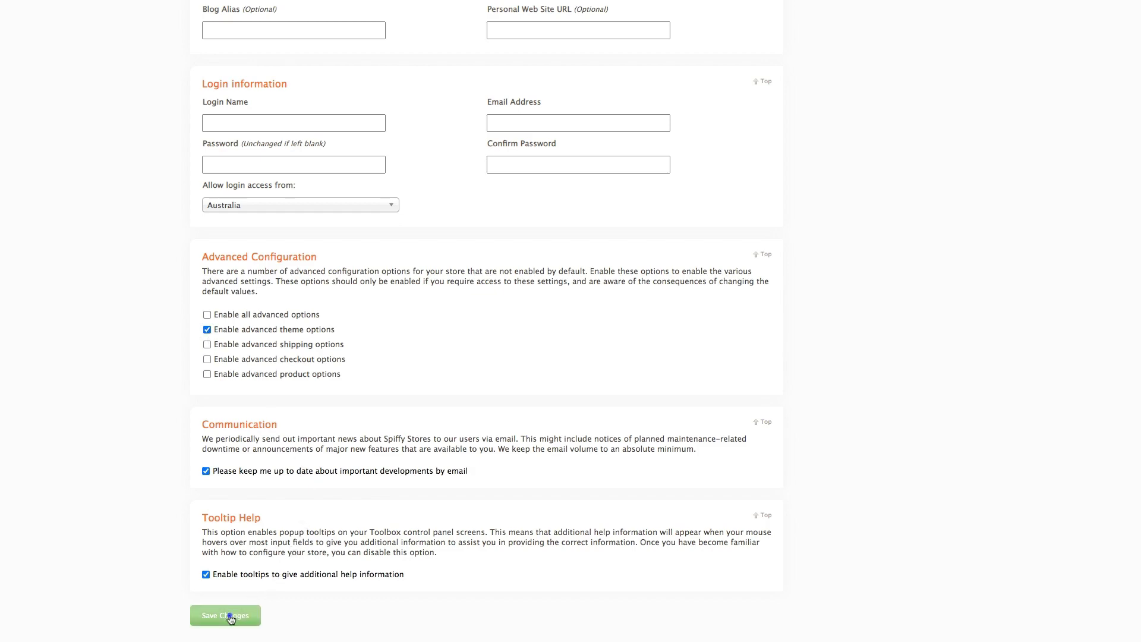
pyautogui.click(231, 617)
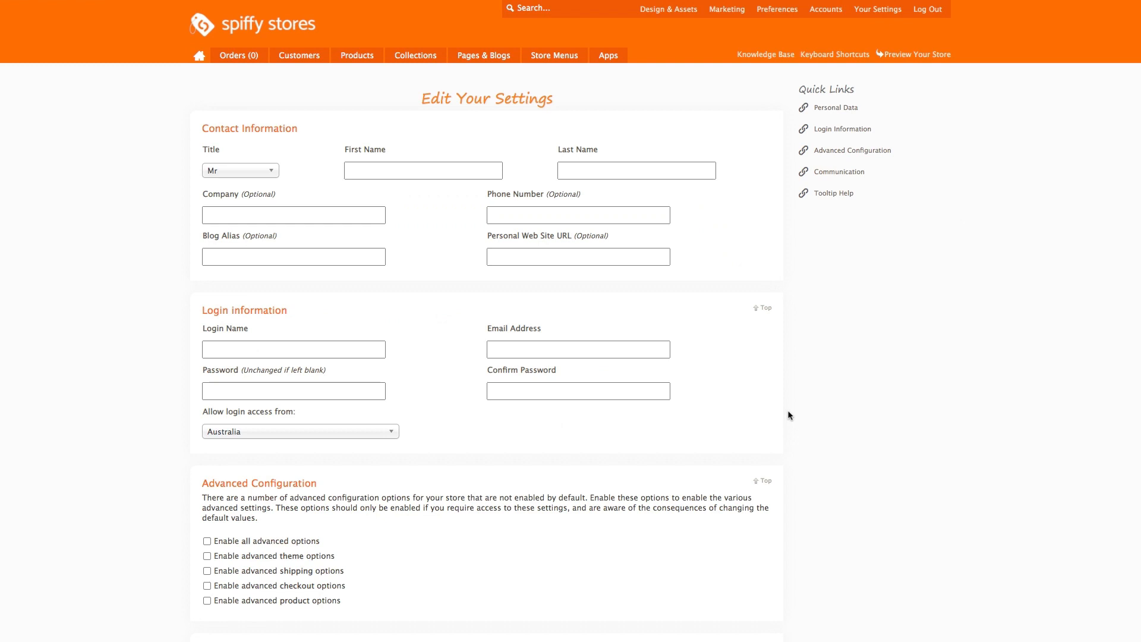
# - In the store menus, add a "Men's" item to the Top Menu, linked to the Men's product collection with CSS class "mega-menu"
pyautogui.click(568, 56)
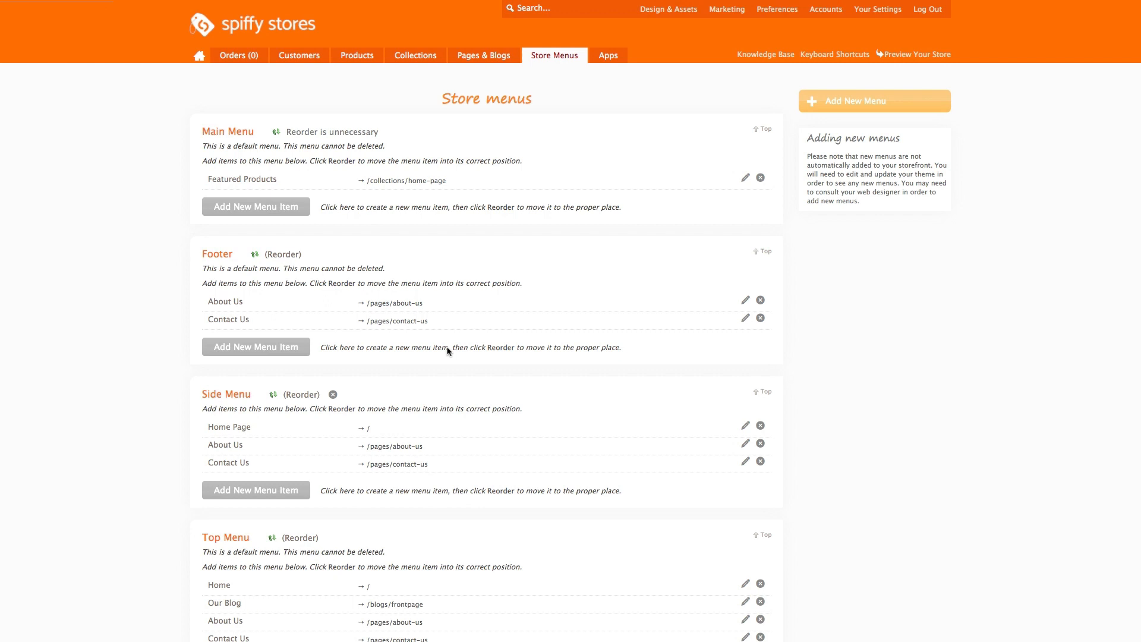
pyautogui.scroll(-2, 447, 350)
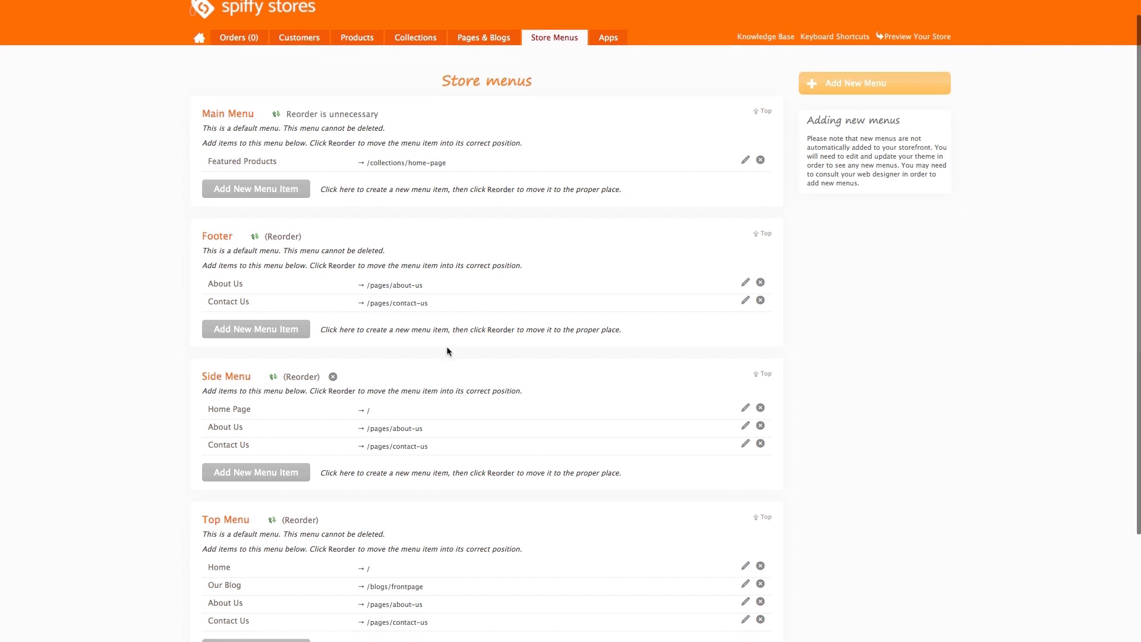
pyautogui.scroll(-3, 447, 350)
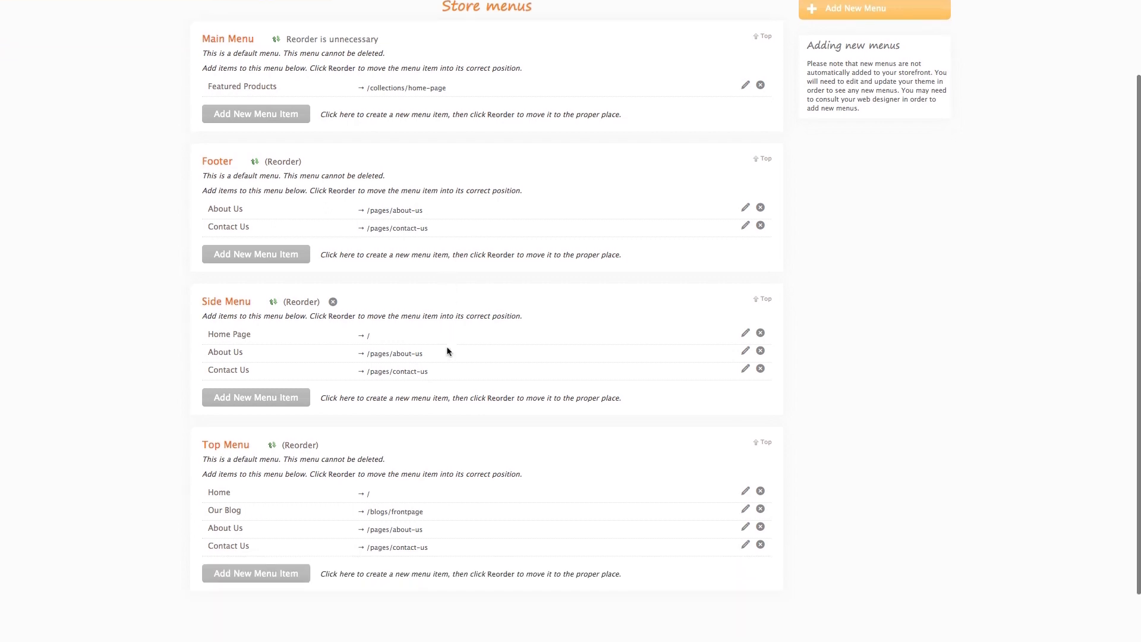
pyautogui.scroll(-2, 447, 351)
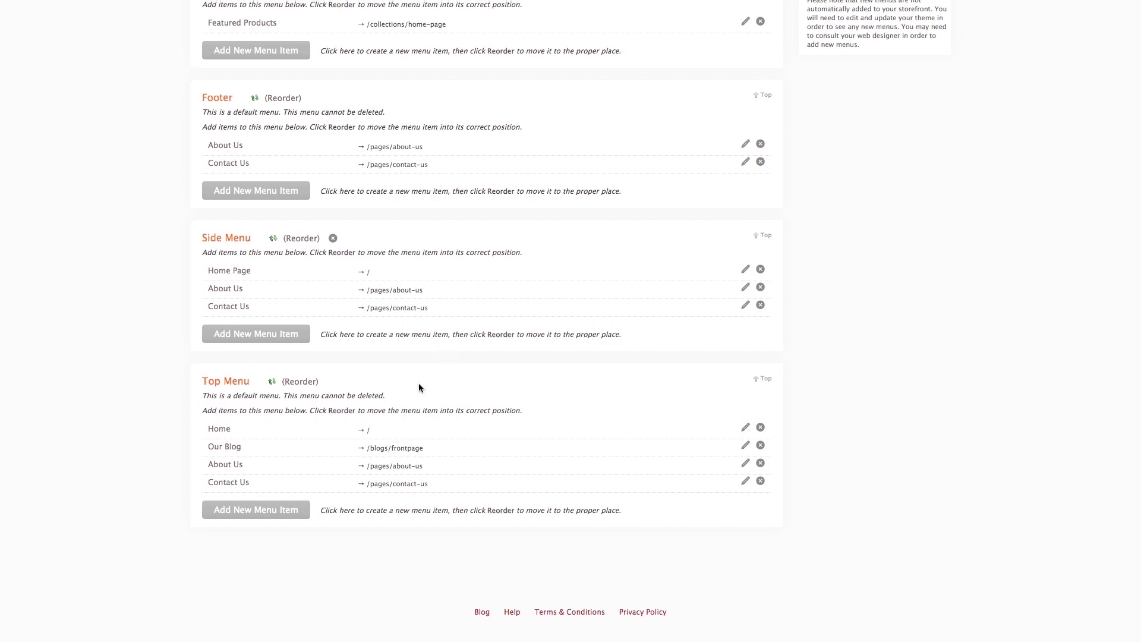
pyautogui.click(306, 510)
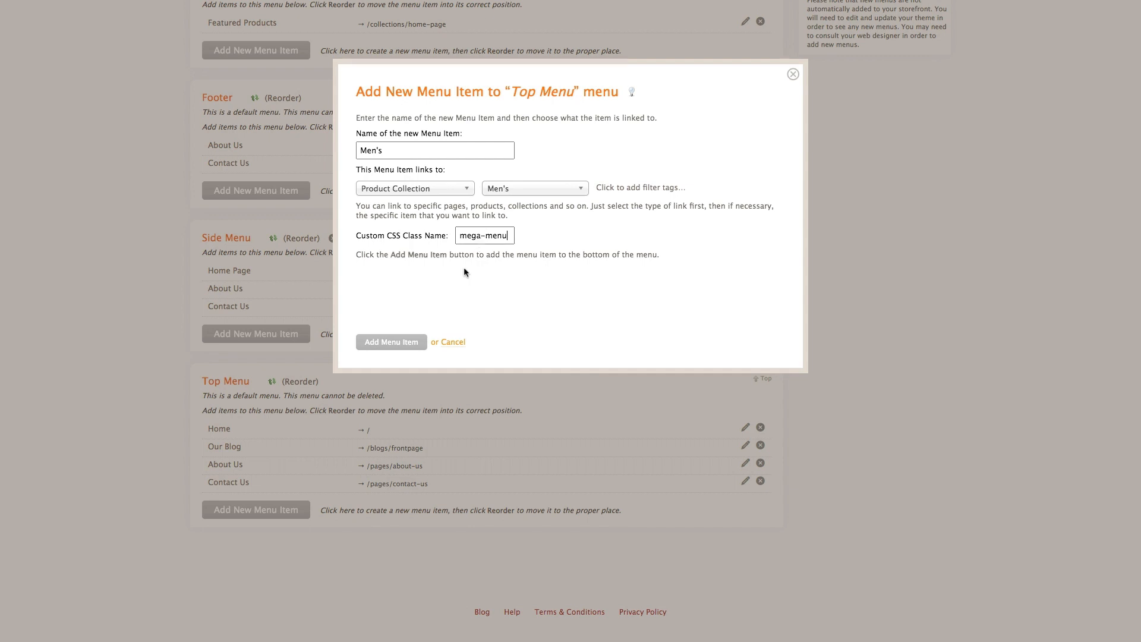
pyautogui.click(398, 343)
pyautogui.click(397, 343)
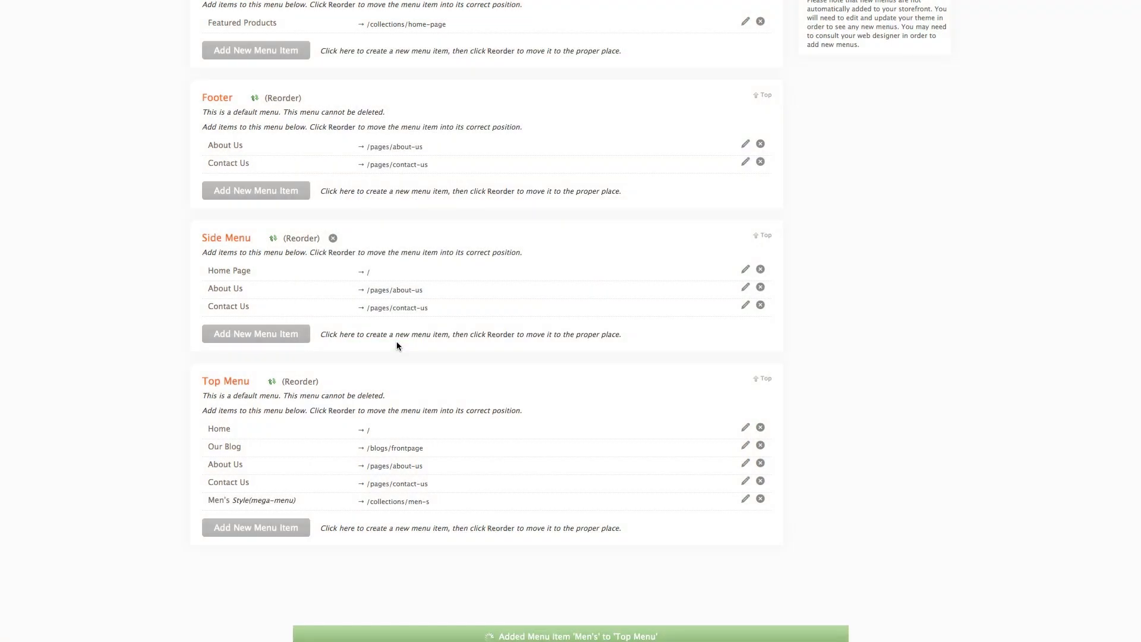
# - Add a "Jackets & Vests" item to the Top Menu, linked to the Men's product collection with CSS class "title"
pyautogui.click(280, 527)
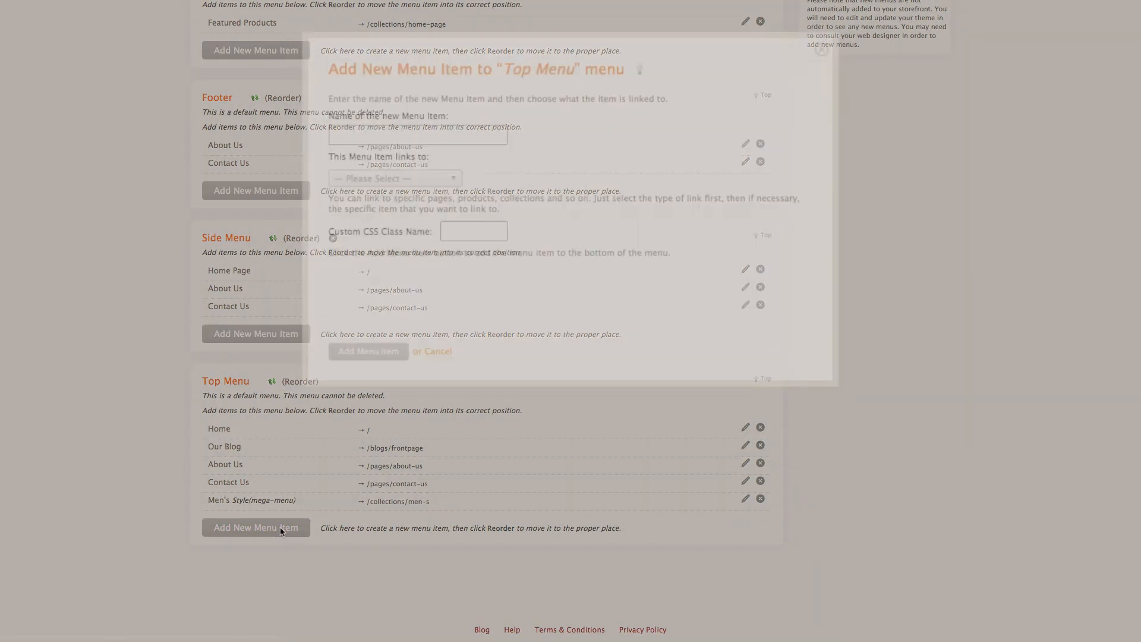
pyautogui.click(472, 153)
pyautogui.write('Jackets & Vests')
pyautogui.click(433, 189)
pyautogui.click(467, 203)
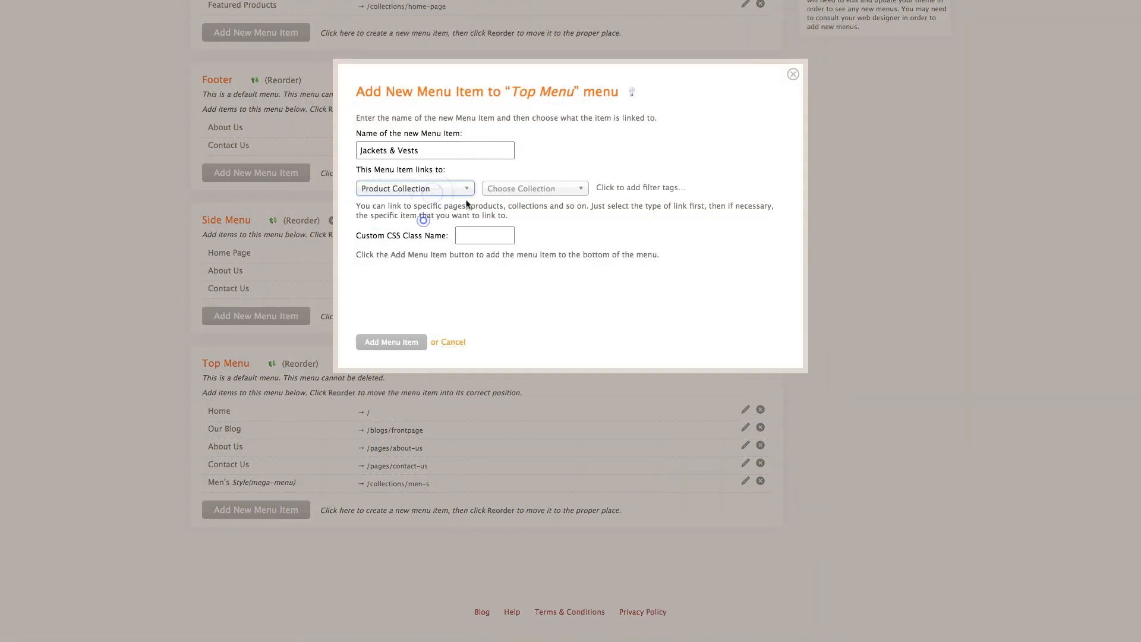
pyautogui.click(503, 189)
pyautogui.click(505, 280)
pyautogui.click(481, 237)
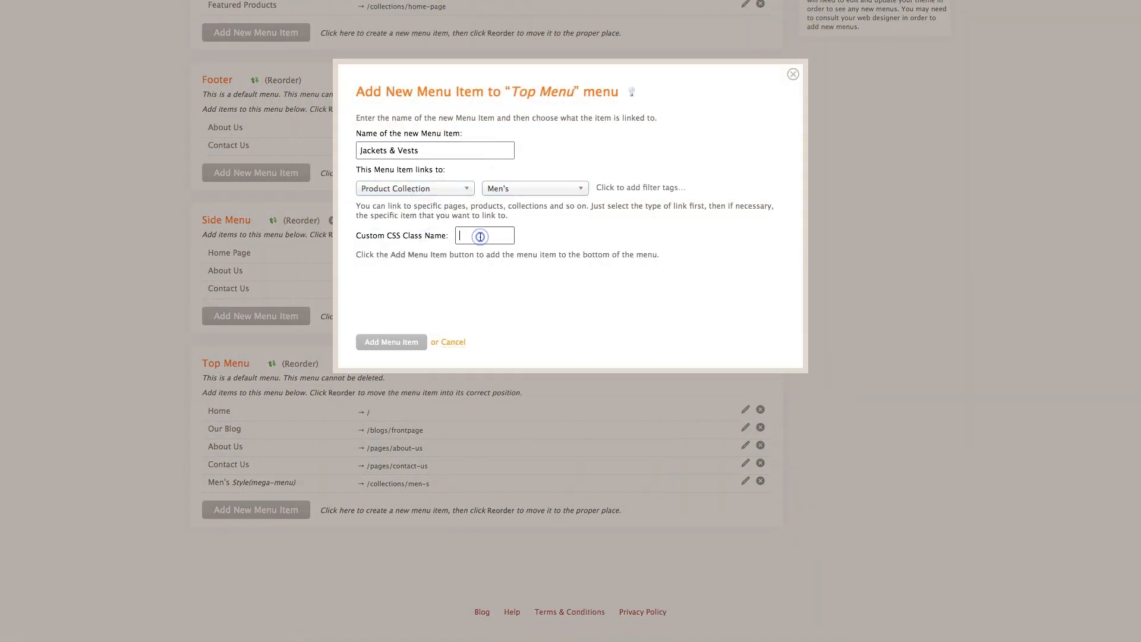
pyautogui.write('title')
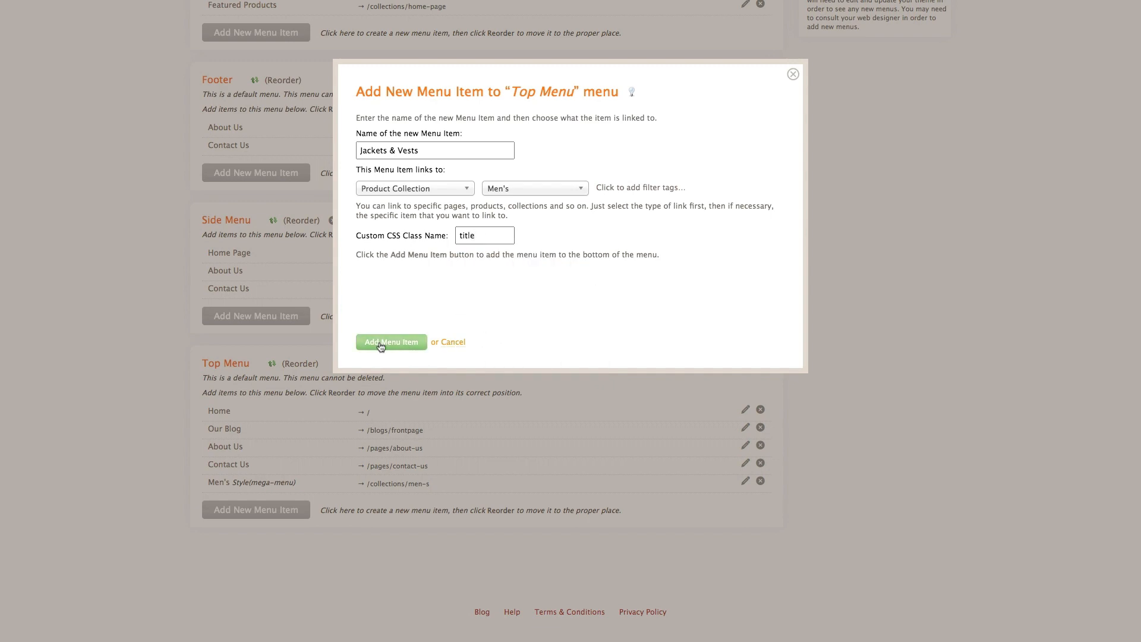
pyautogui.click(380, 343)
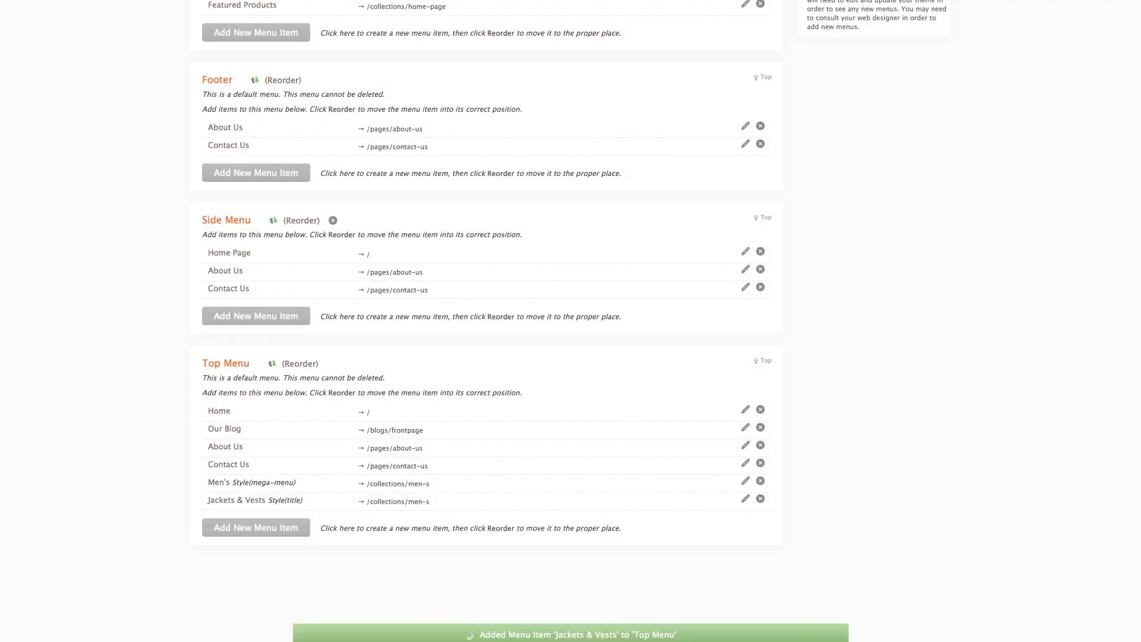
# - Add Top Menu items Down & Insulated Jackets, Rain Jackets, Softshell Jackets, Fleece Jackets, Merino Jackets and Vests, linked to the Men's collection
pyautogui.click(255, 527)
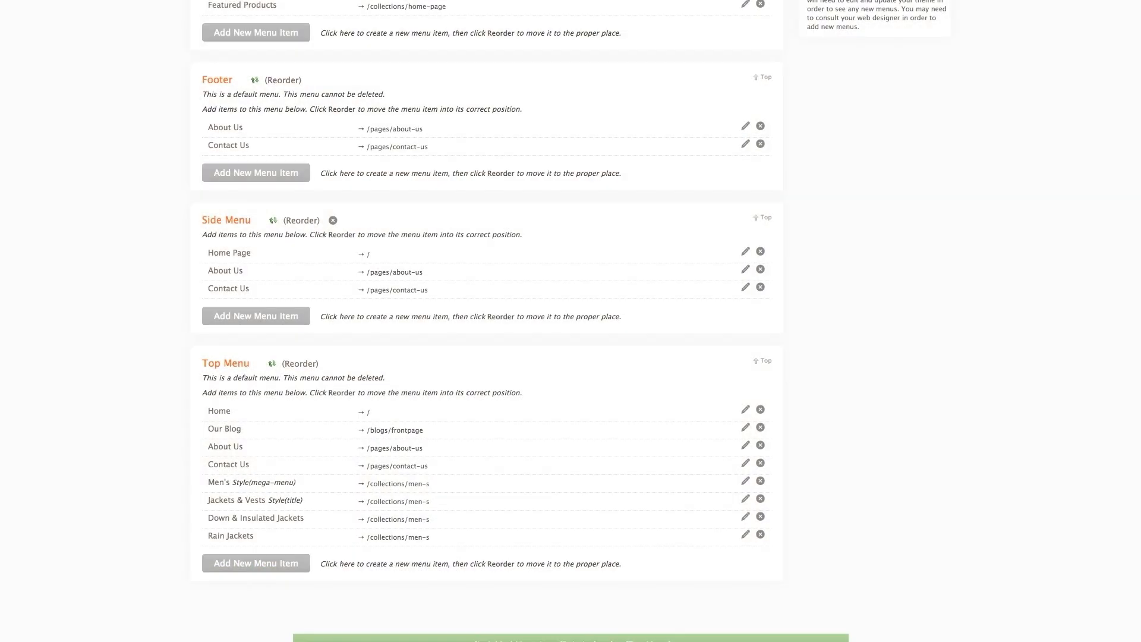
pyautogui.click(241, 564)
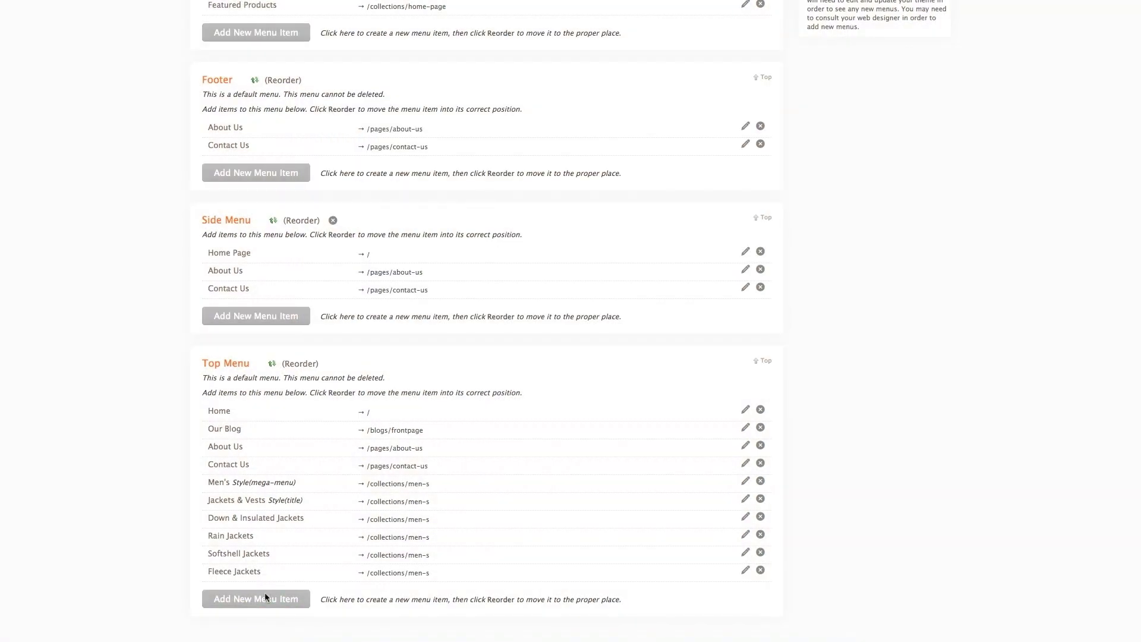
pyautogui.click(265, 597)
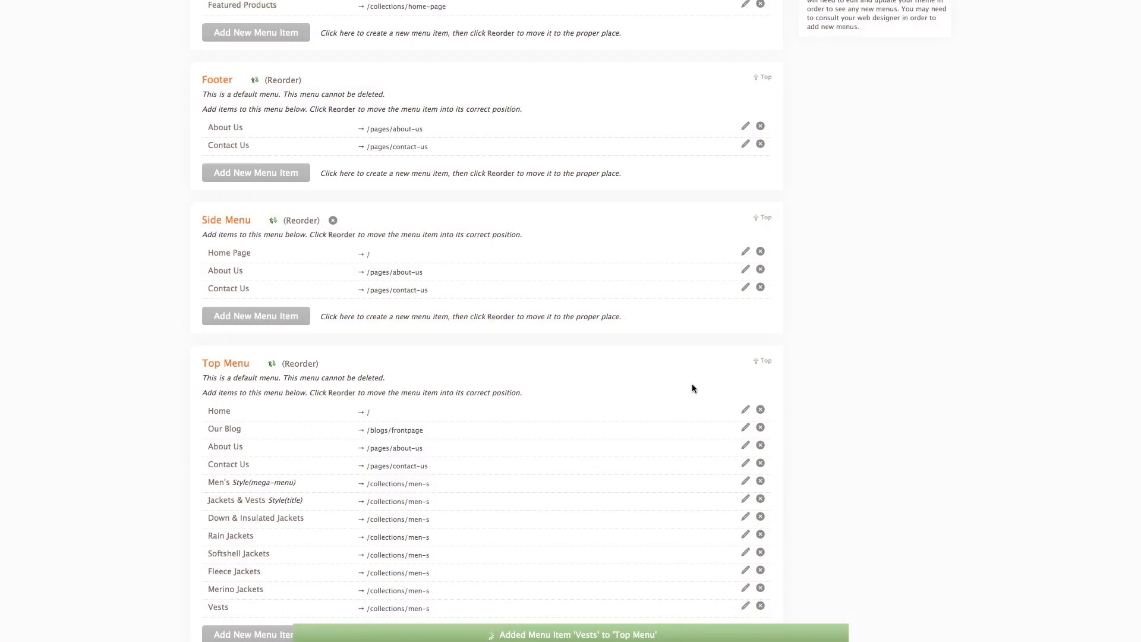
# - Reorder the Top Menu so Men's sits directly below Home and Jackets & Vests is nested under Men's
pyautogui.scroll(-2, 505, 357)
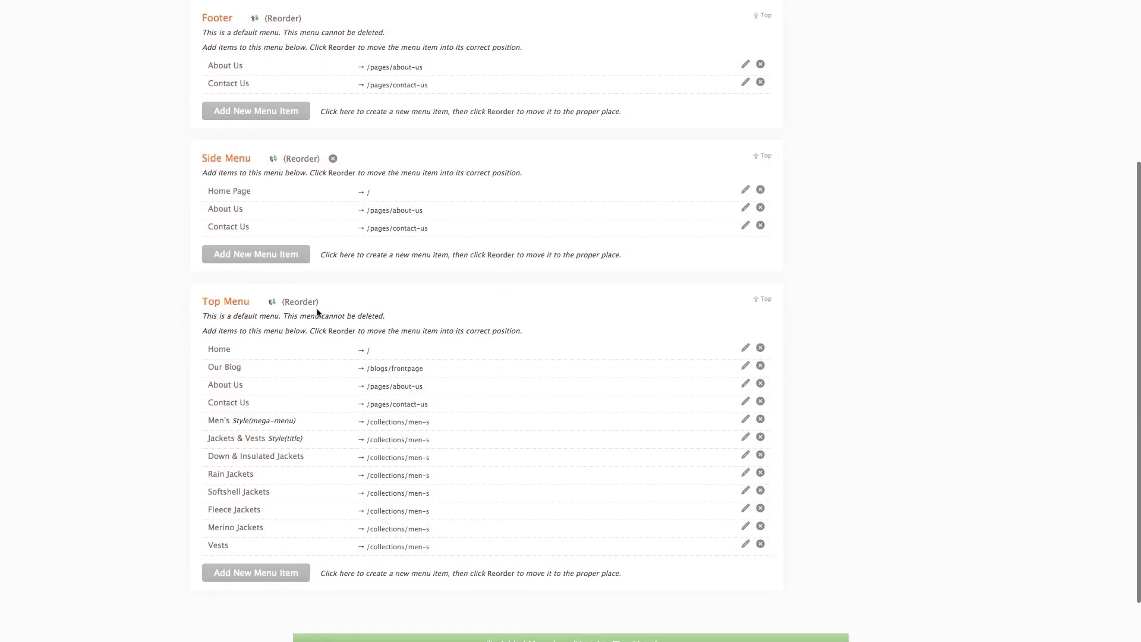
pyautogui.click(298, 302)
pyautogui.moveTo(208, 404); pyautogui.dragTo(208, 361)
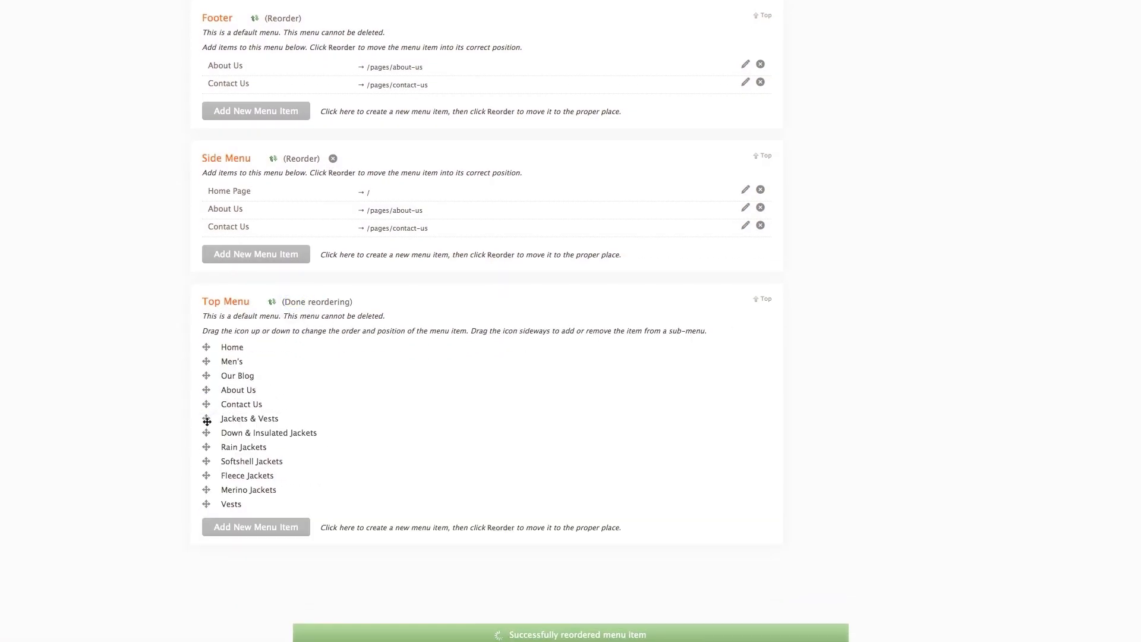
pyautogui.moveTo(207, 421)
pyautogui.mouseDown()
pyautogui.moveTo(203, 371)
pyautogui.moveTo(224, 378)
pyautogui.mouseUp()
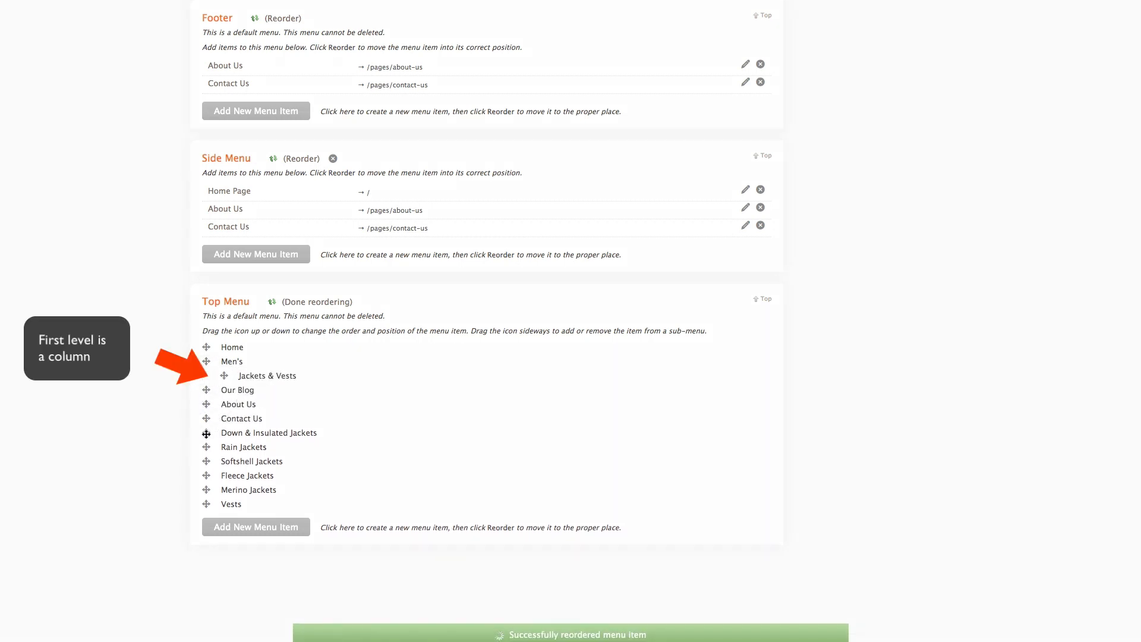
# - Nest the five jacket items and Vests as second-level items under Jackets & Vests, and finish reordering the Top Menu
pyautogui.moveTo(206, 434); pyautogui.dragTo(274, 401)
pyautogui.moveTo(206, 462); pyautogui.dragTo(273, 419)
pyautogui.moveTo(206, 476); pyautogui.dragTo(247, 445)
pyautogui.moveTo(207, 504); pyautogui.dragTo(277, 466)
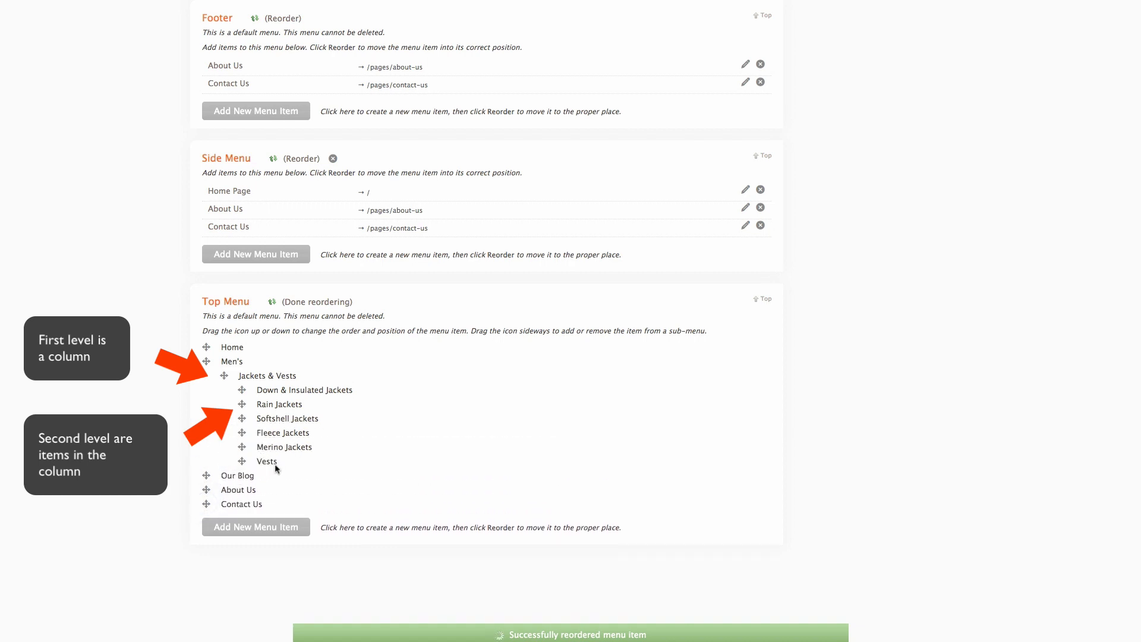
pyautogui.click(318, 302)
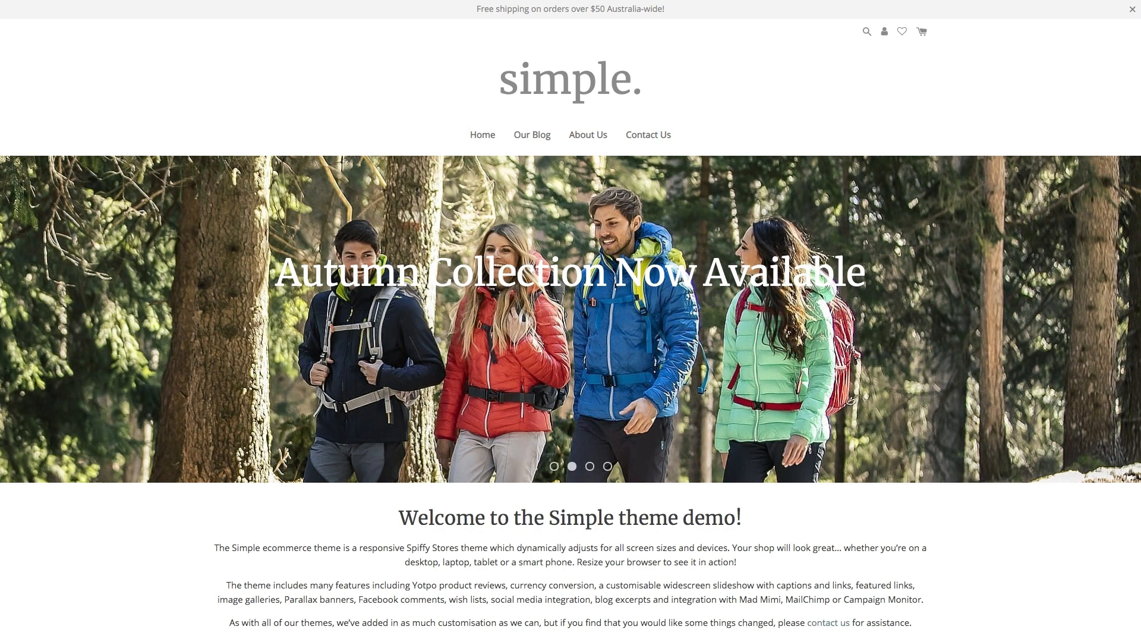
# - Reload the storefront home page and check the Men's mega menu in its navigation
pyautogui.press('super+r')
pyautogui.moveTo(503, 141)
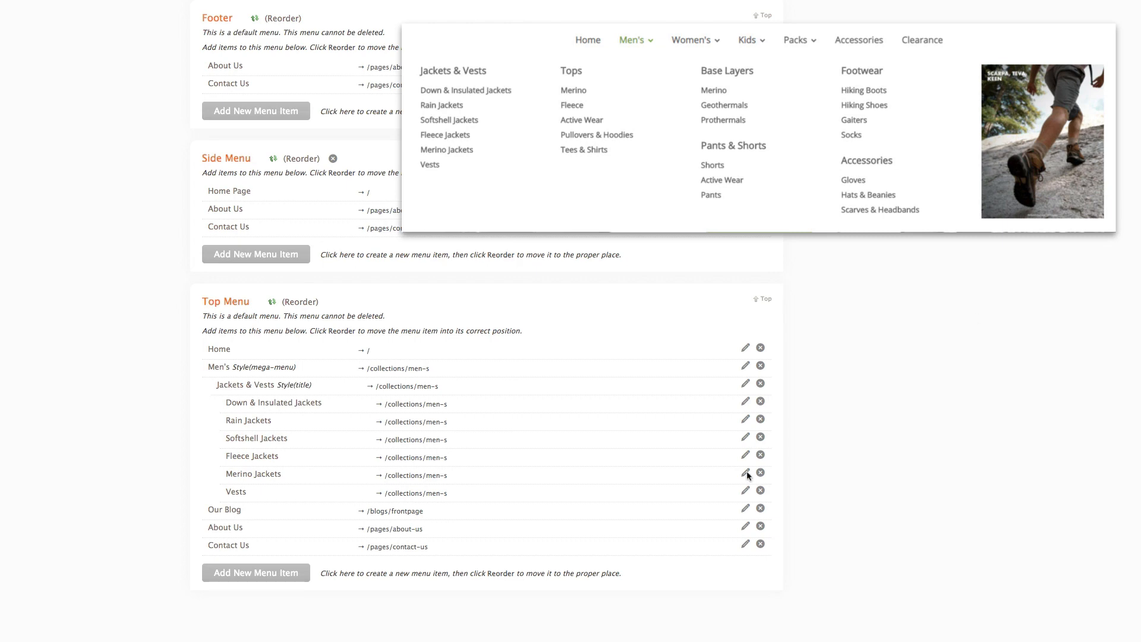
# - Back in the store menus, add a "Tops" item to the Top Menu, linked to the Men's product collection with CSS class "title"
pyautogui.click(292, 574)
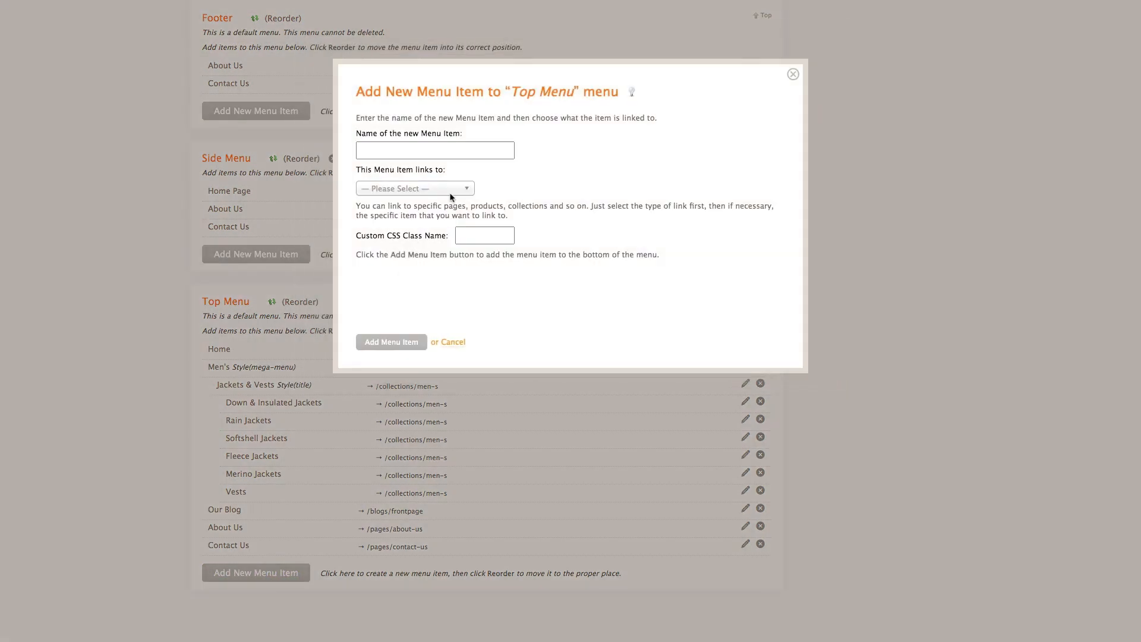
pyautogui.click(452, 153)
pyautogui.write('Tops')
pyautogui.click(415, 188)
pyautogui.click(408, 214)
pyautogui.click(535, 188)
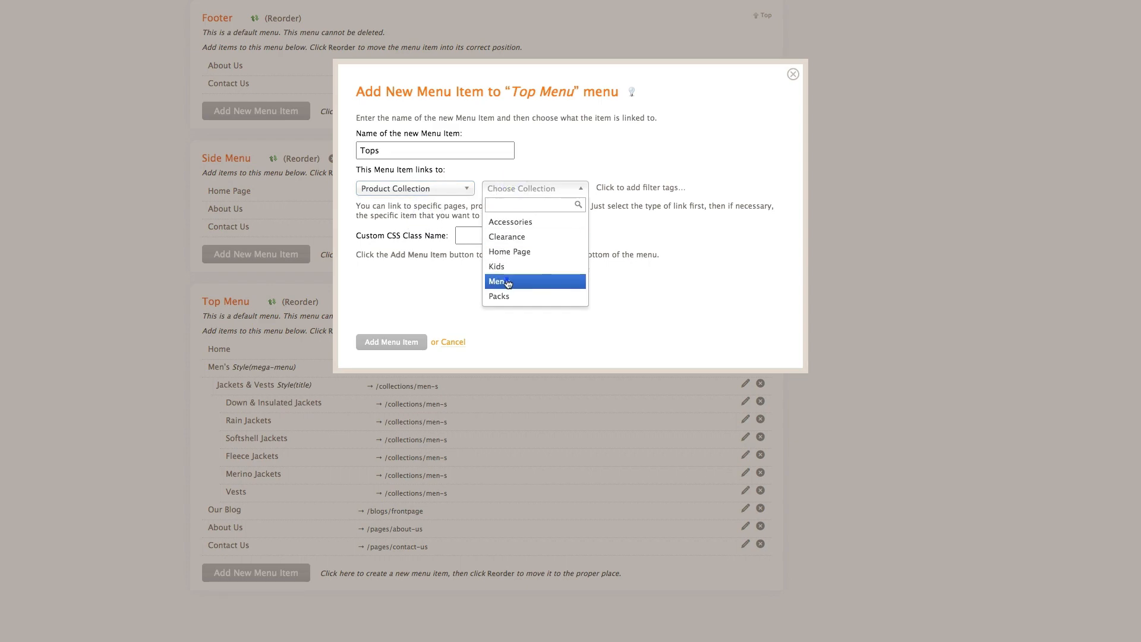
pyautogui.click(529, 280)
pyautogui.click(479, 232)
pyautogui.write('title')
pyautogui.click(391, 342)
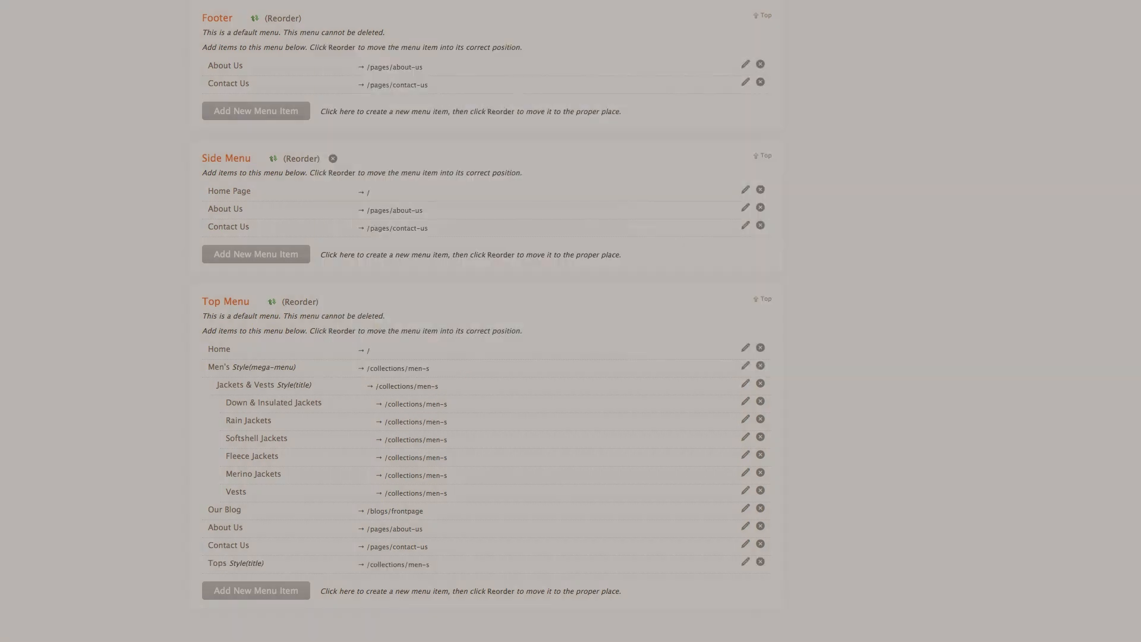
# - Add a "Merino" item to the Top Menu, linked to the Men's product collection
pyautogui.click(256, 590)
pyautogui.click(434, 150)
pyautogui.write('Merino')
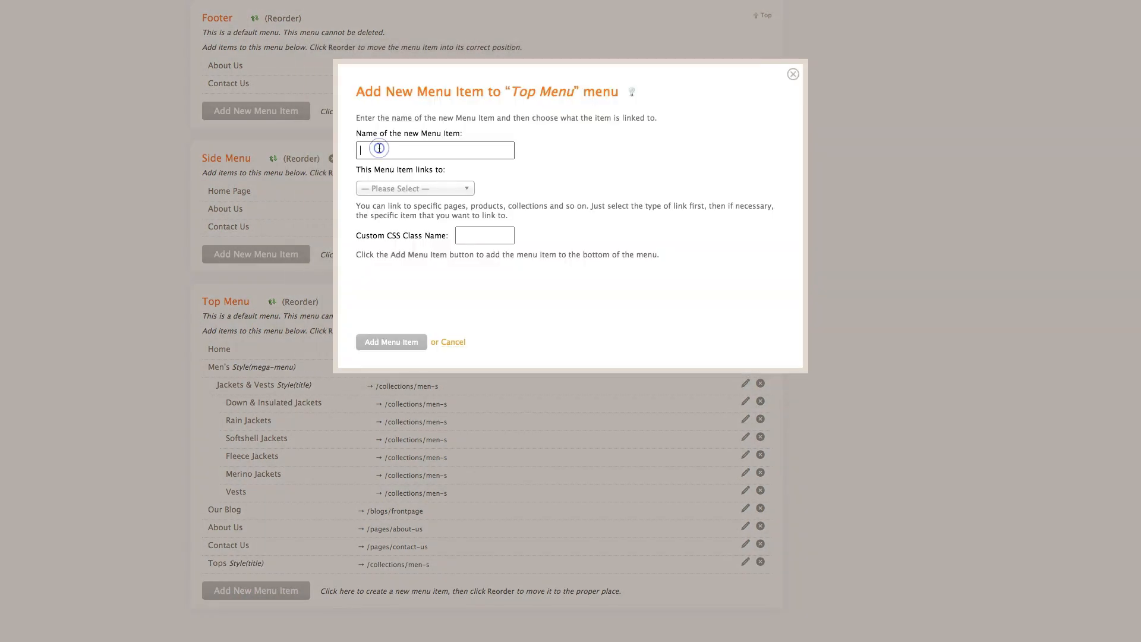
pyautogui.click(387, 189)
pyautogui.click(389, 221)
pyautogui.click(535, 188)
pyautogui.click(529, 280)
pyautogui.click(391, 342)
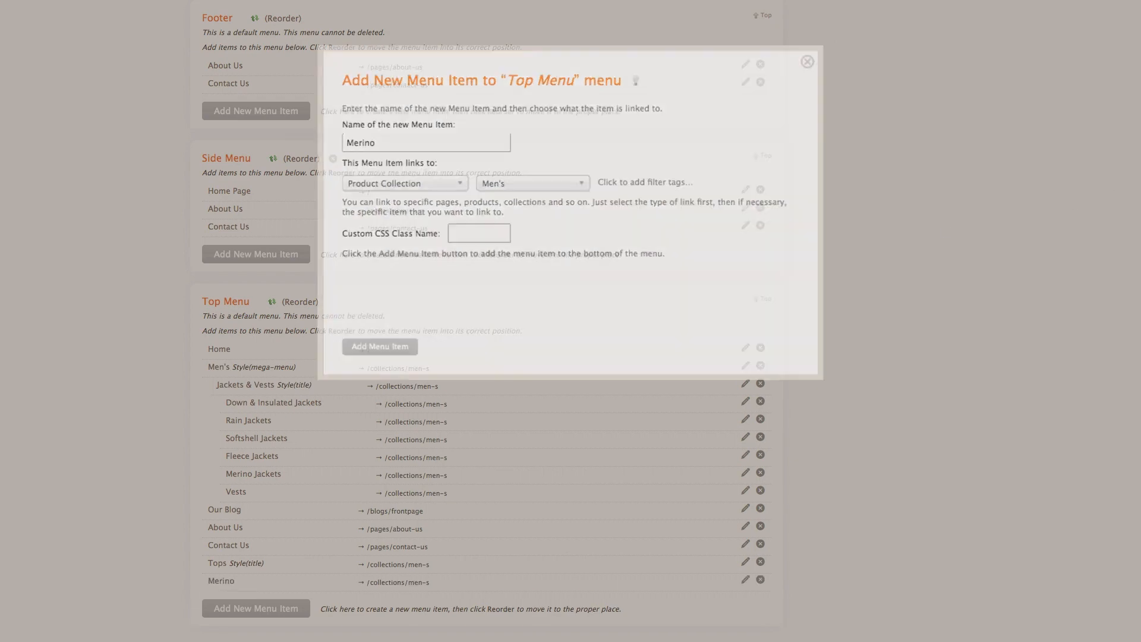
# - Add a "Fleece" item to the Top Menu, linked to the Men's product collection
pyautogui.click(249, 607)
pyautogui.click(395, 149)
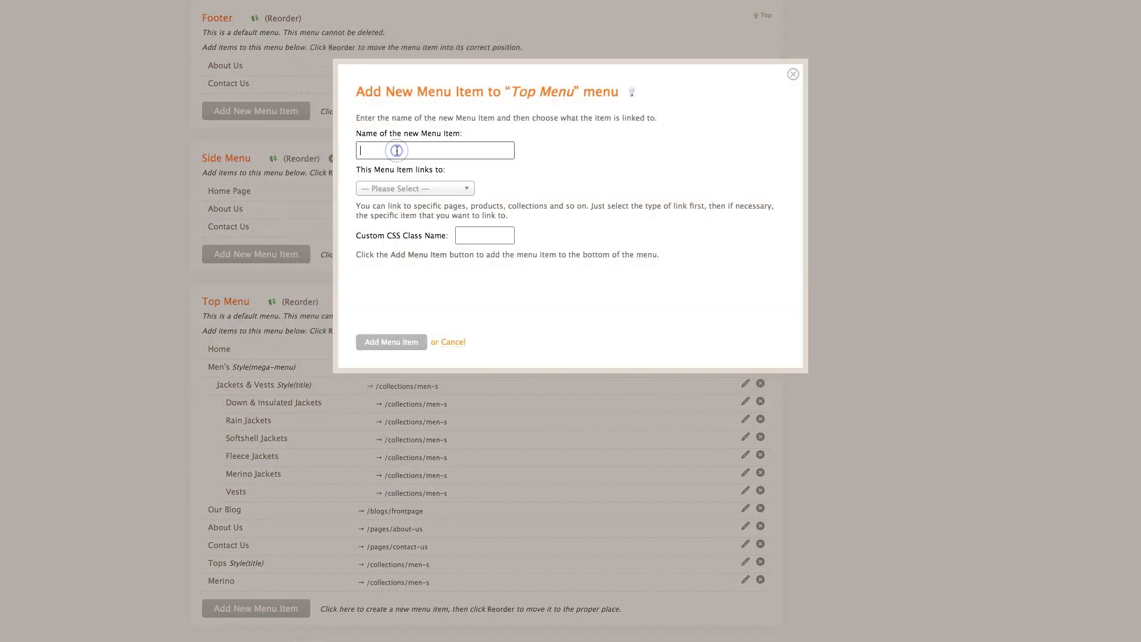
pyautogui.write('Fleece')
pyautogui.click(409, 189)
pyautogui.click(388, 221)
pyautogui.click(535, 188)
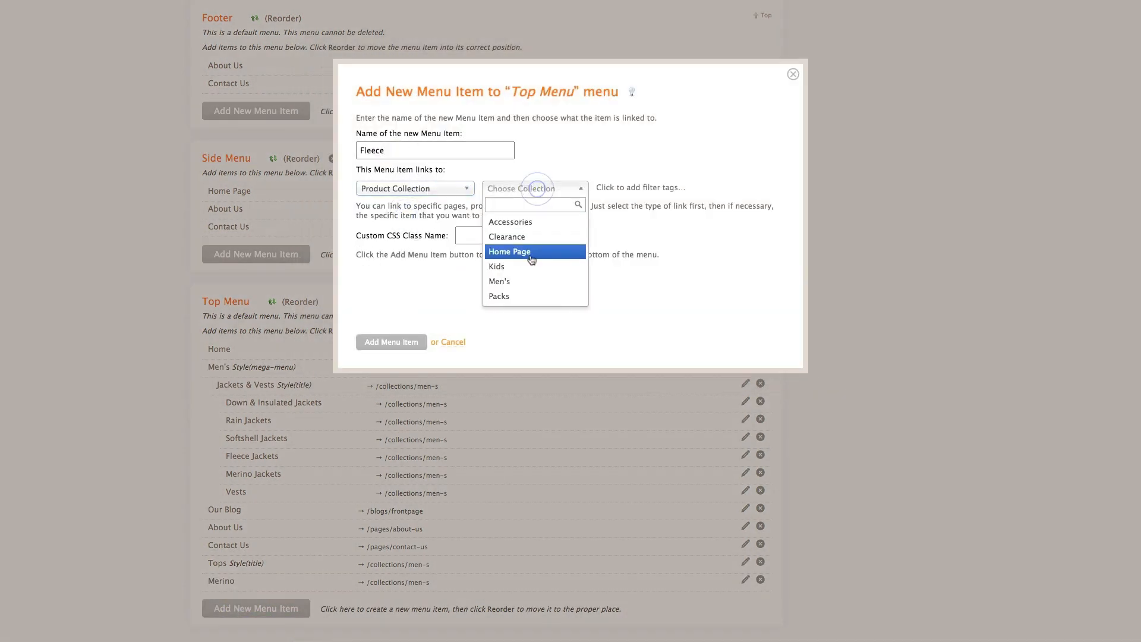
pyautogui.click(529, 279)
pyautogui.click(395, 346)
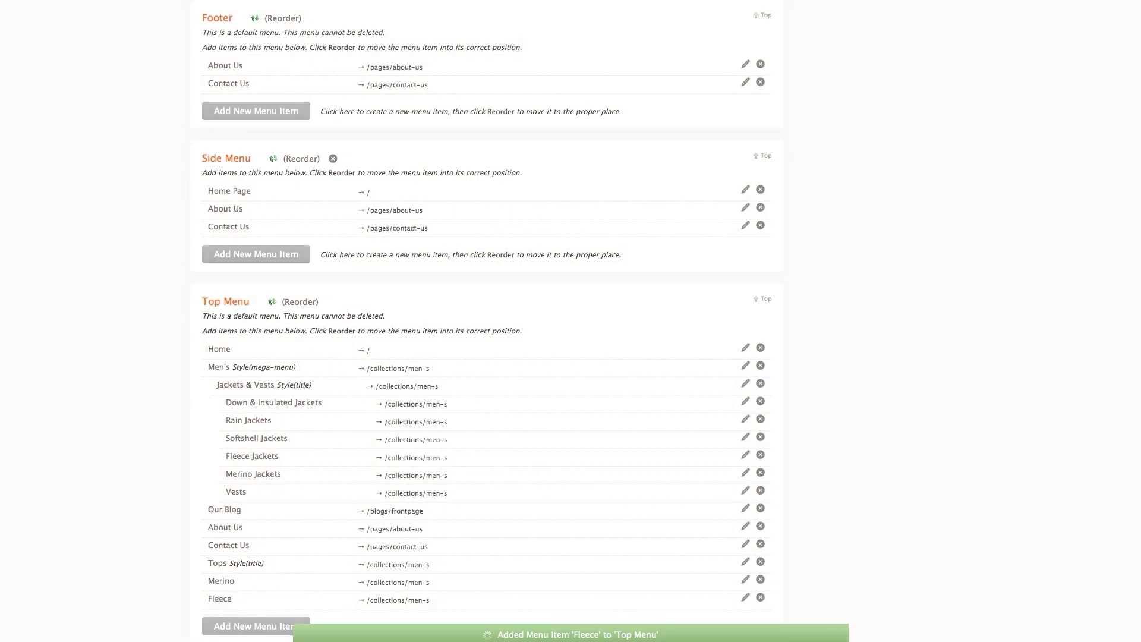
# - Add an "Active Wear" item to the Top Menu, linked to the Men's product collection
pyautogui.scroll(-3, 272, 524)
pyautogui.click(257, 509)
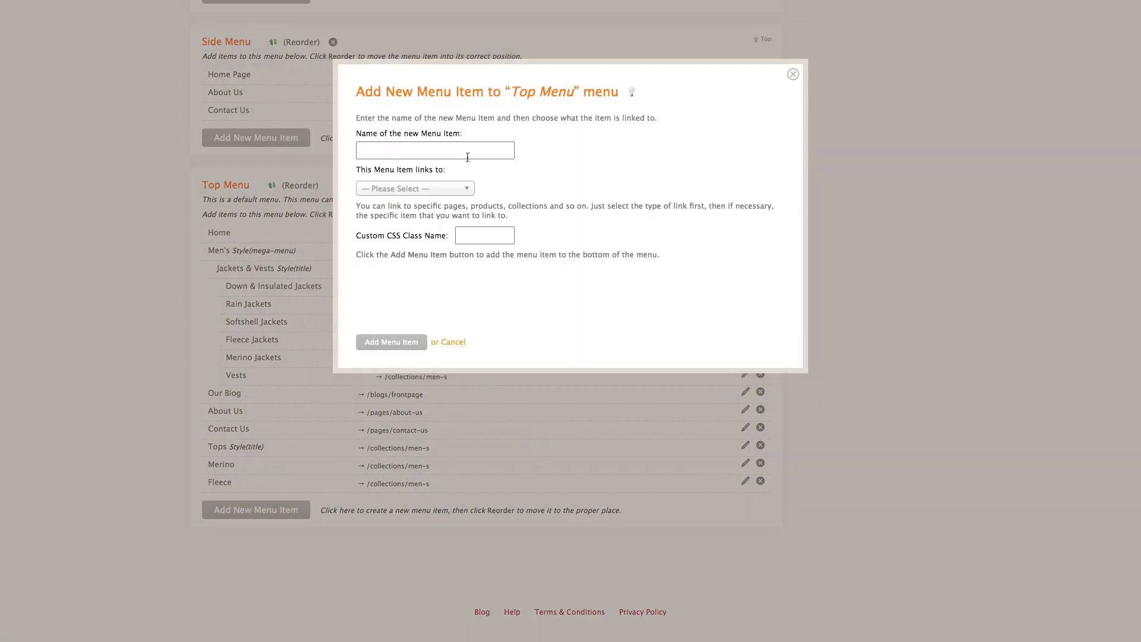
pyautogui.click(416, 151)
pyautogui.write('Active Wear')
pyautogui.click(430, 192)
pyautogui.click(388, 222)
pyautogui.click(510, 194)
pyautogui.click(508, 280)
pyautogui.click(391, 342)
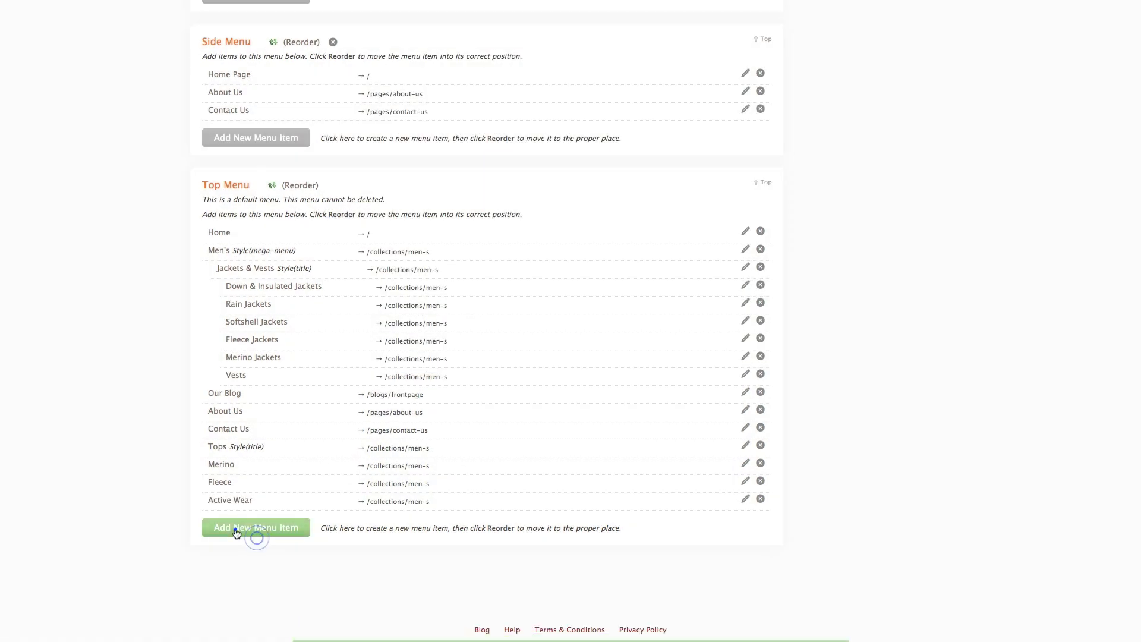
# - Add a "Pullovers & Hoodies" item to the Top Menu, linked to the Men's product collection
pyautogui.click(241, 529)
pyautogui.click(428, 150)
pyautogui.write('Pullovers & Hoodies')
pyautogui.click(410, 188)
pyautogui.click(405, 217)
pyautogui.click(504, 189)
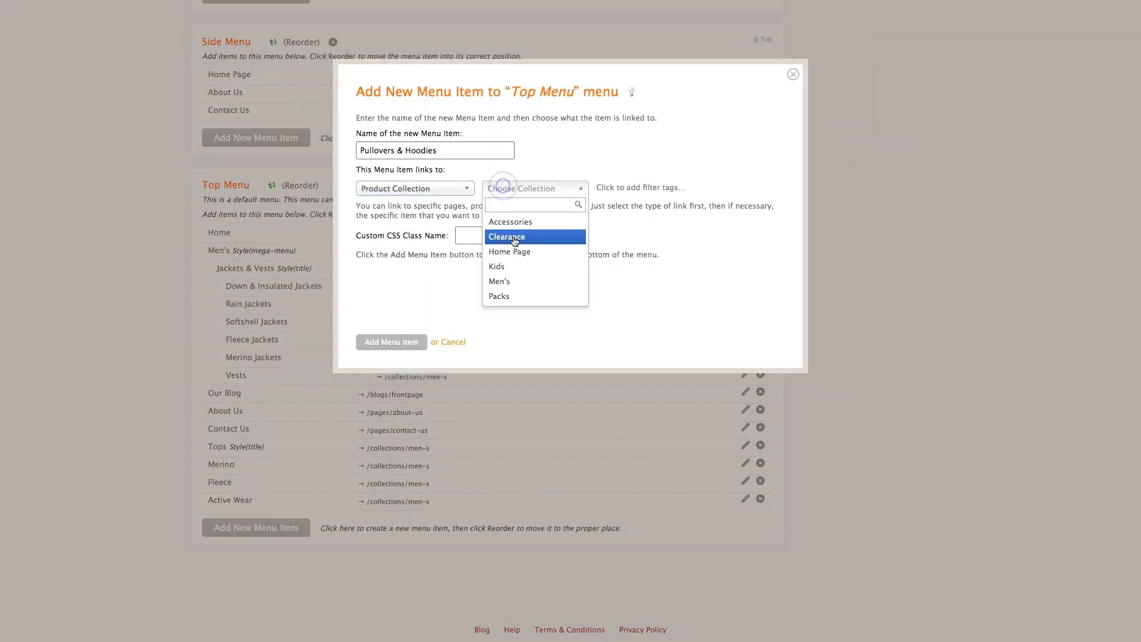
pyautogui.click(508, 280)
pyautogui.click(391, 342)
# - Add a "Tees & Shirts" item to the Top Menu, linked to the Men's product collection
pyautogui.click(256, 545)
pyautogui.click(427, 150)
pyautogui.write('Tees & Shirts')
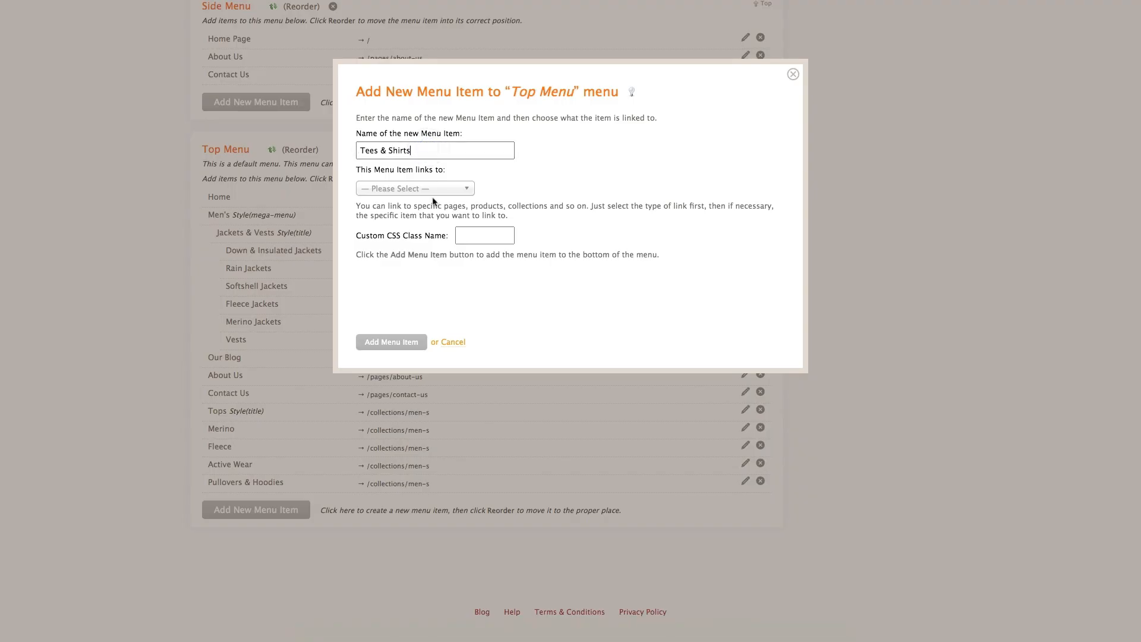
pyautogui.click(410, 189)
pyautogui.click(405, 218)
pyautogui.click(535, 189)
pyautogui.click(508, 280)
pyautogui.click(391, 342)
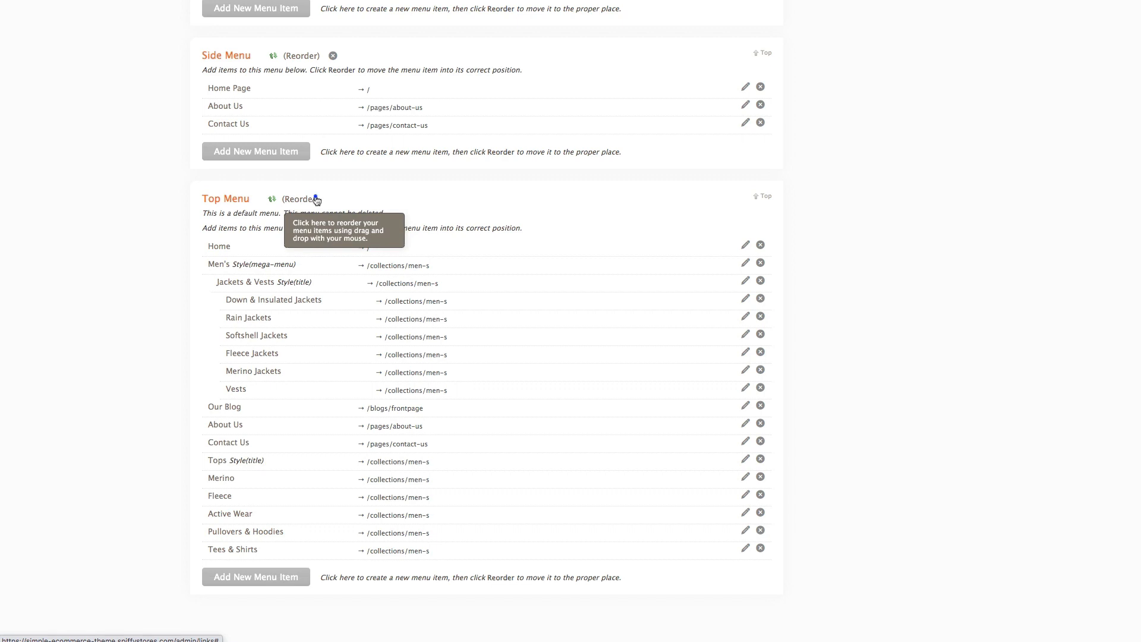
# - Reorder the Top Menu so Tops sits under Men's with Merino, Fleece, Active Wear, Pullovers & Hoodies and Tees & Shirts nested beneath it
pyautogui.click(316, 199)
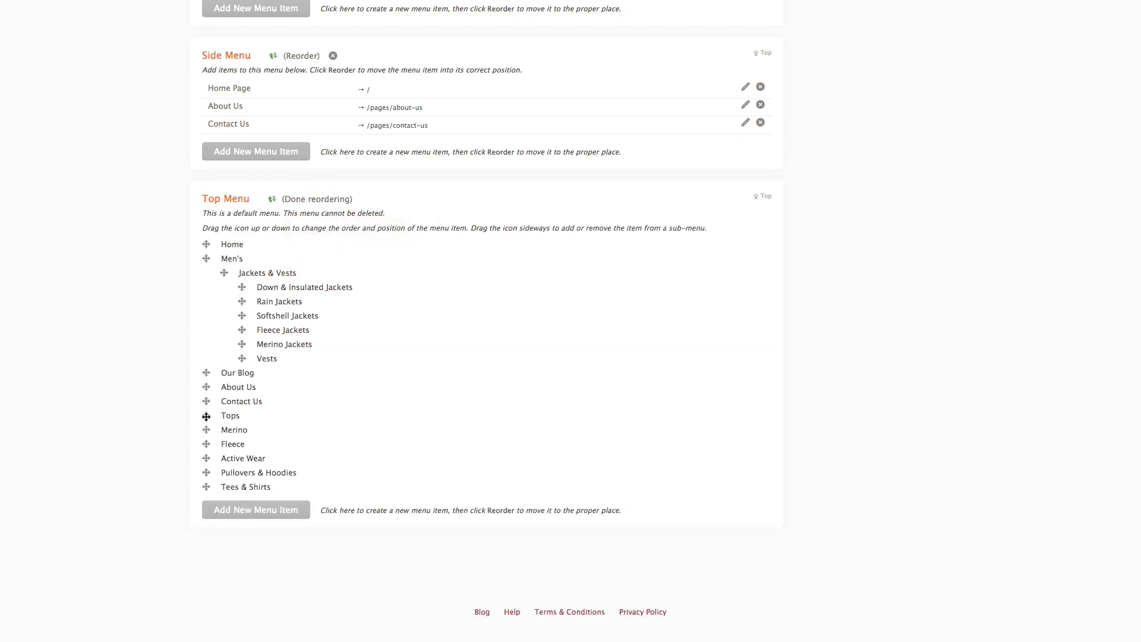
pyautogui.moveTo(206, 417); pyautogui.dragTo(229, 372)
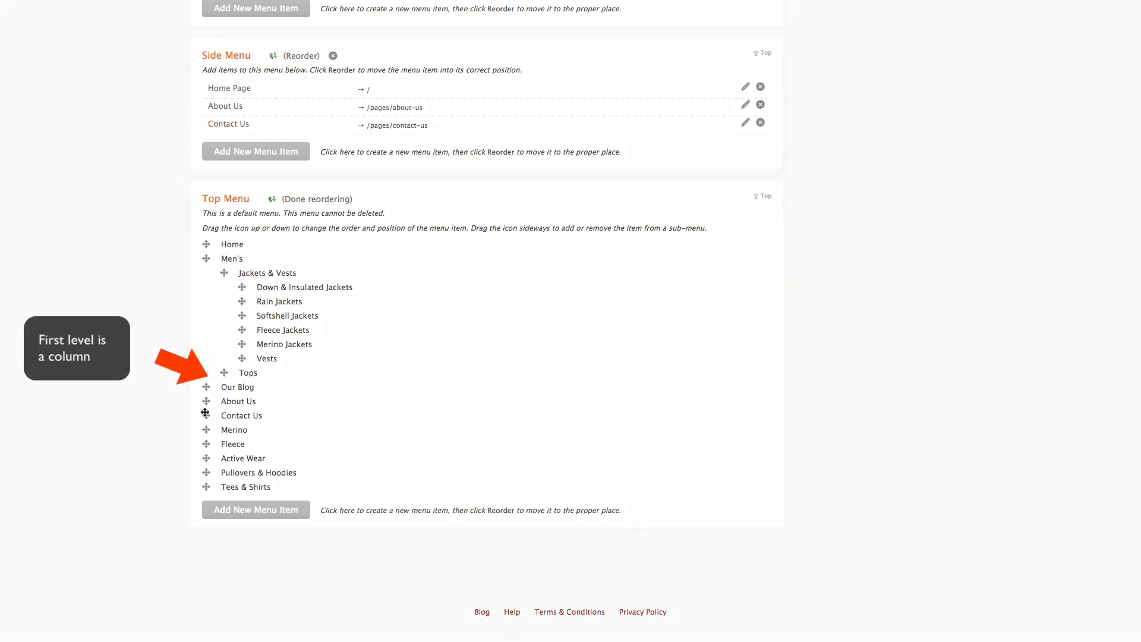
pyautogui.moveTo(203, 429); pyautogui.dragTo(251, 389)
pyautogui.moveTo(205, 446); pyautogui.dragTo(255, 392)
pyautogui.moveTo(207, 458); pyautogui.dragTo(269, 430)
pyautogui.moveTo(207, 487); pyautogui.dragTo(299, 446)
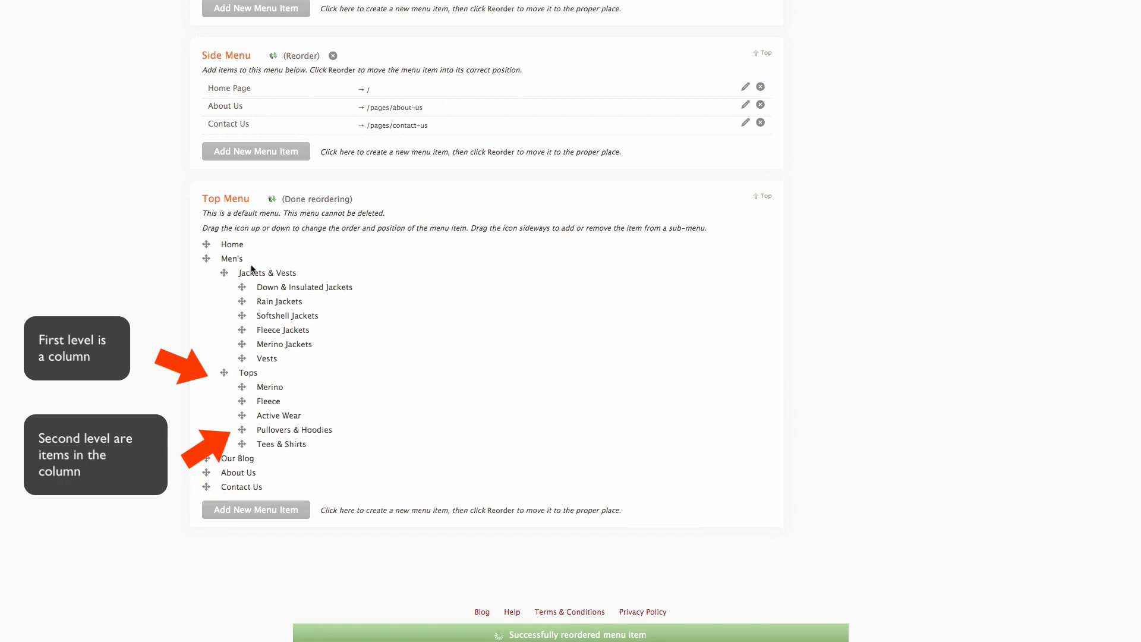
pyautogui.click(312, 201)
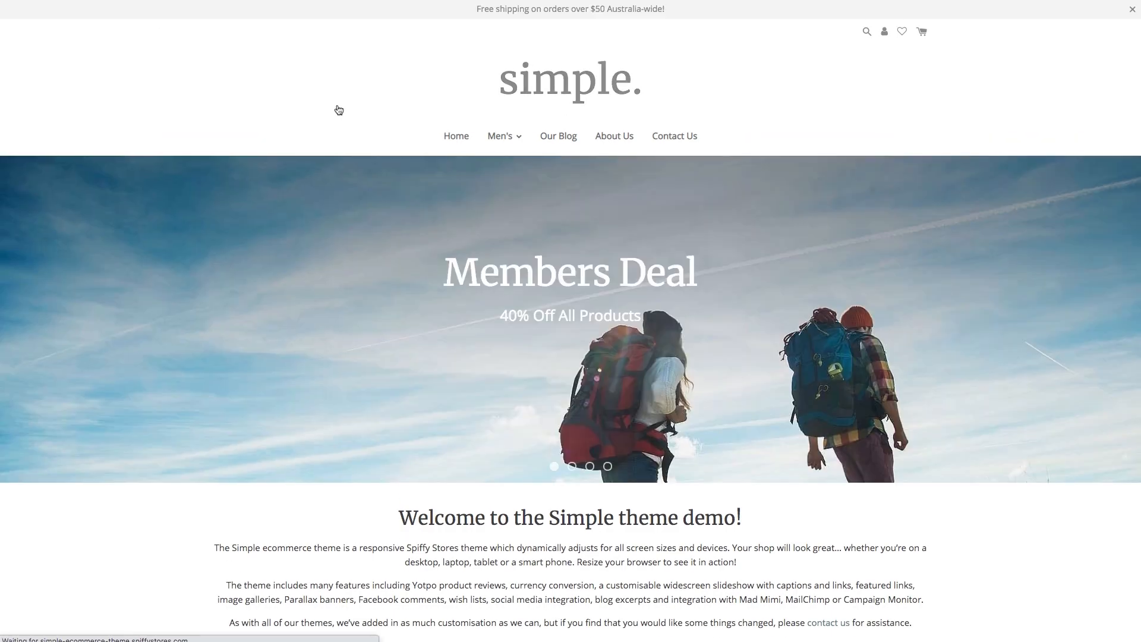
# - Switch to the storefront and examine the columns of the Men's mega menu
pyautogui.moveTo(499, 135)
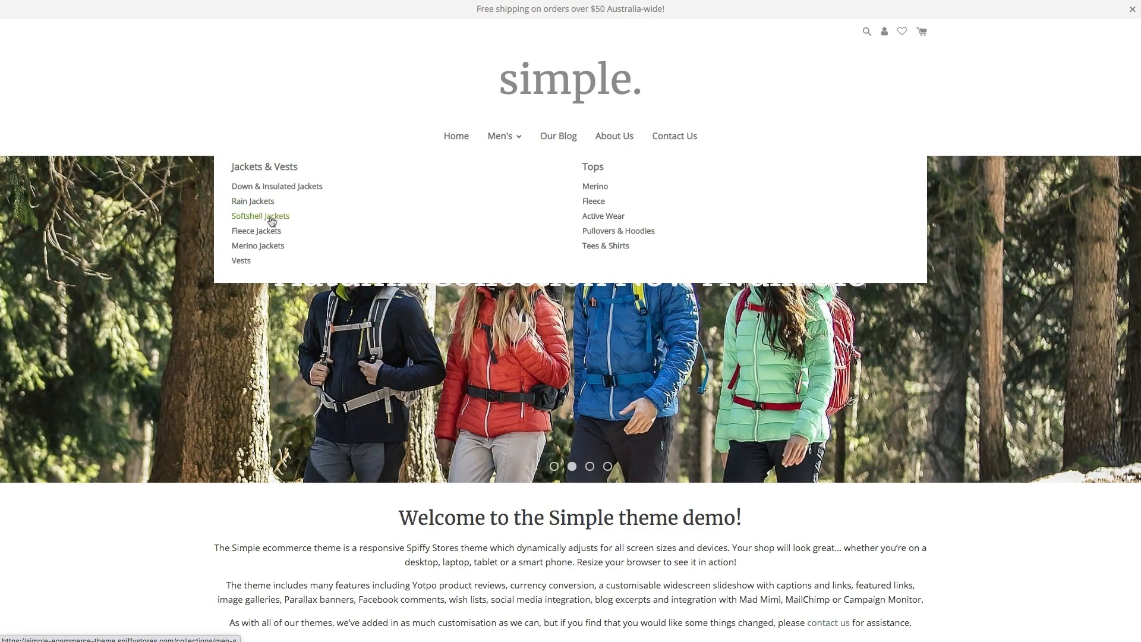
pyautogui.scroll(-1, 257, 179)
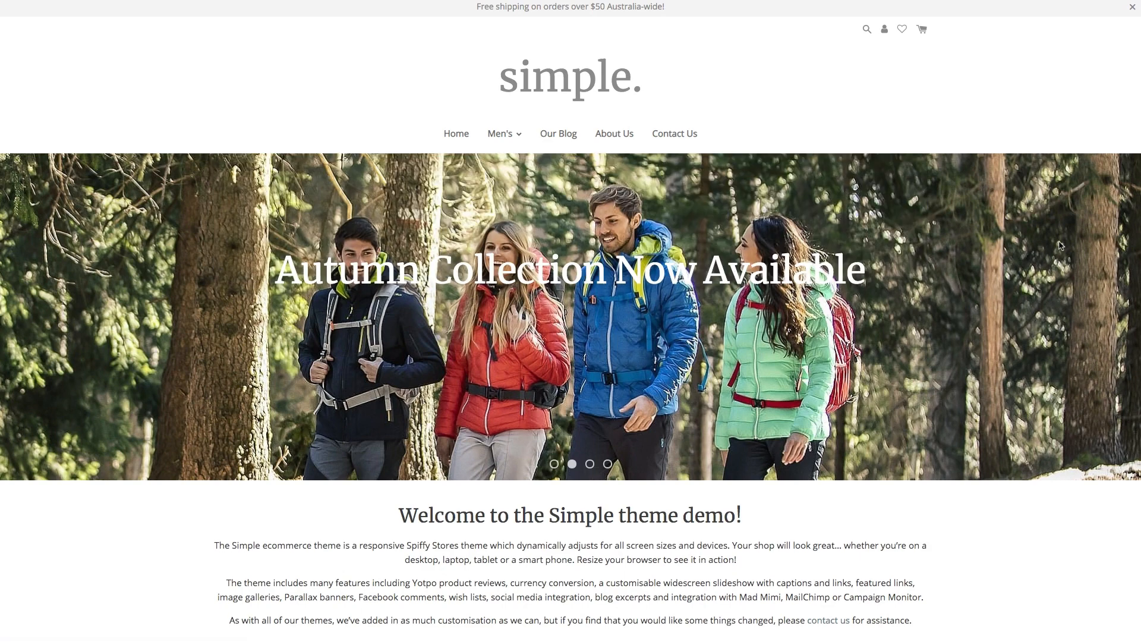
pyautogui.scroll(1, 1060, 244)
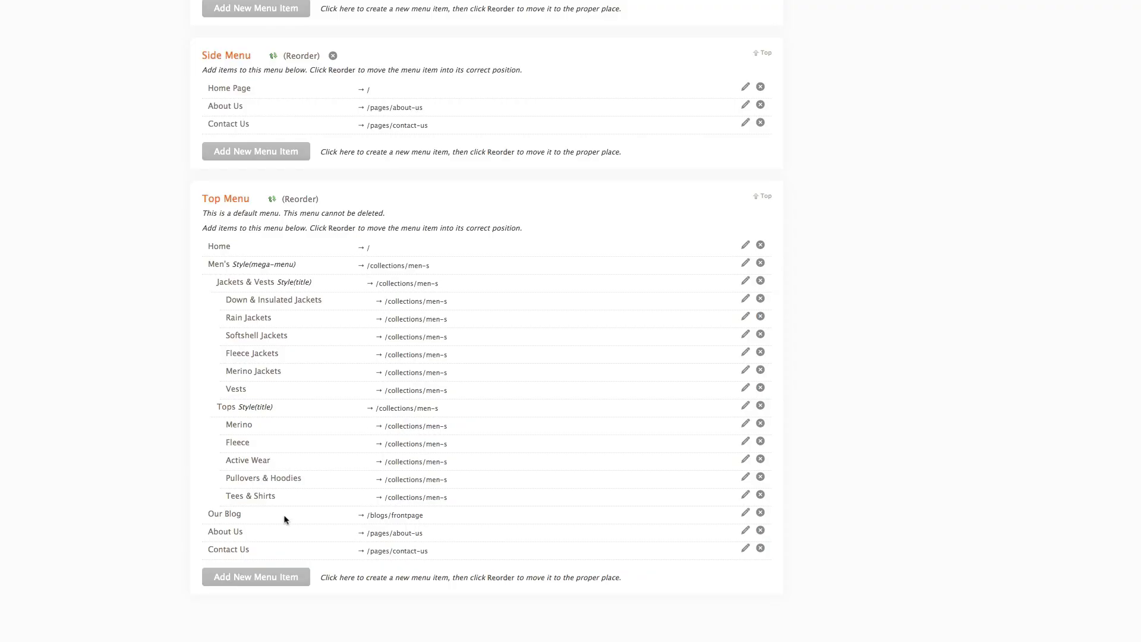
# - Add a "Base Layers" item to the Top Menu, linked to the Men's product collection, with the custom CSS class "title"
pyautogui.click(224, 577)
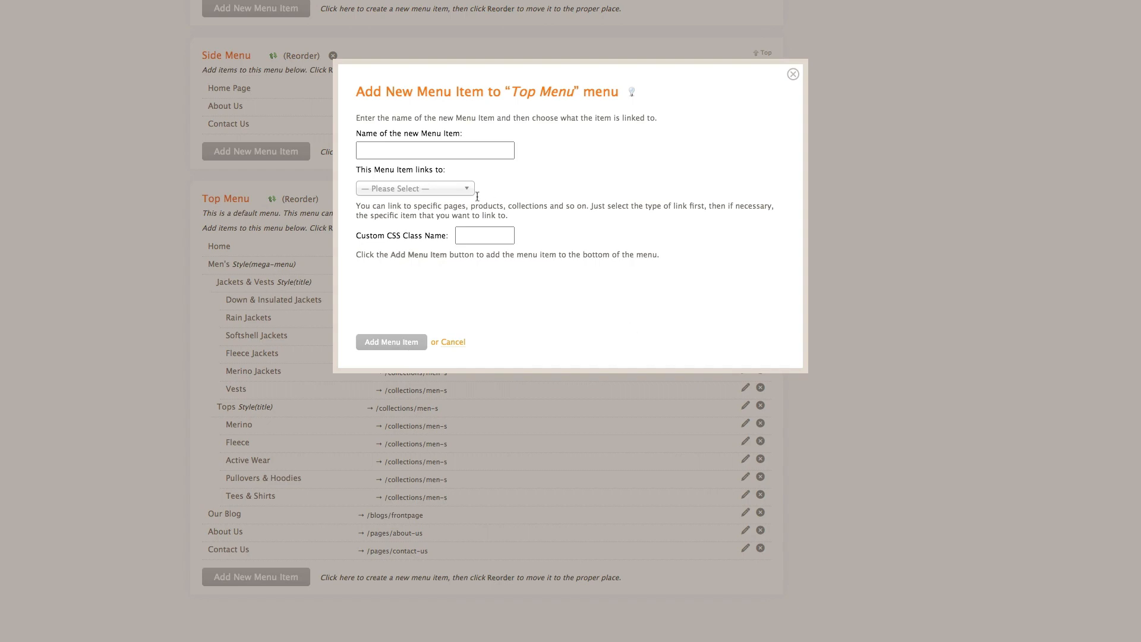
pyautogui.click(423, 188)
pyautogui.click(434, 216)
pyautogui.click(535, 189)
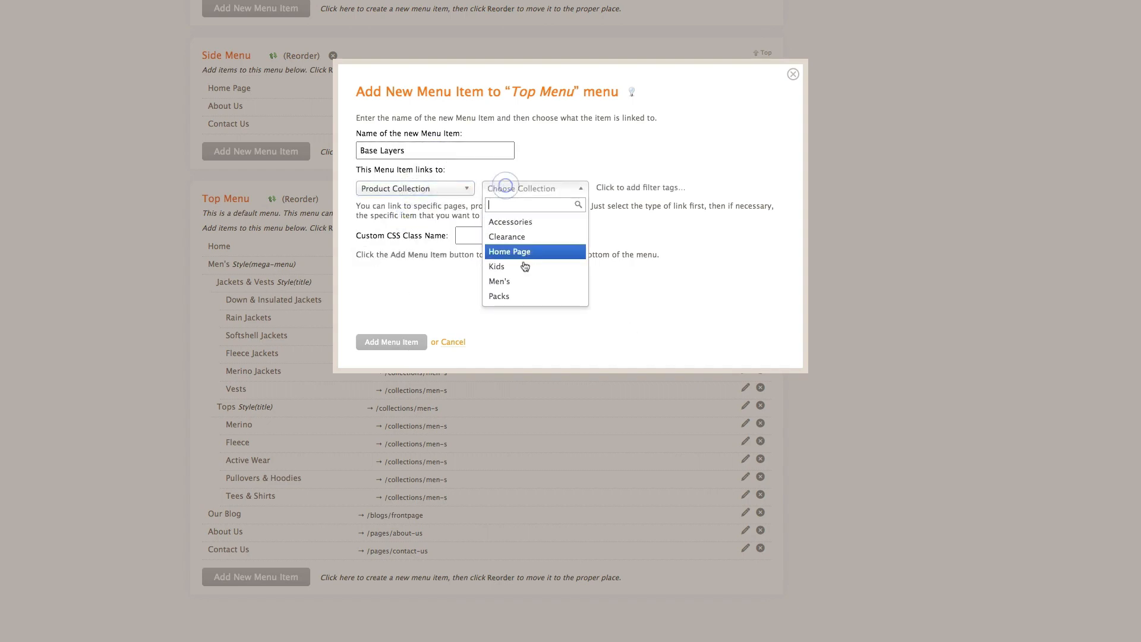
pyautogui.click(517, 279)
pyautogui.click(461, 235)
pyautogui.write('title')
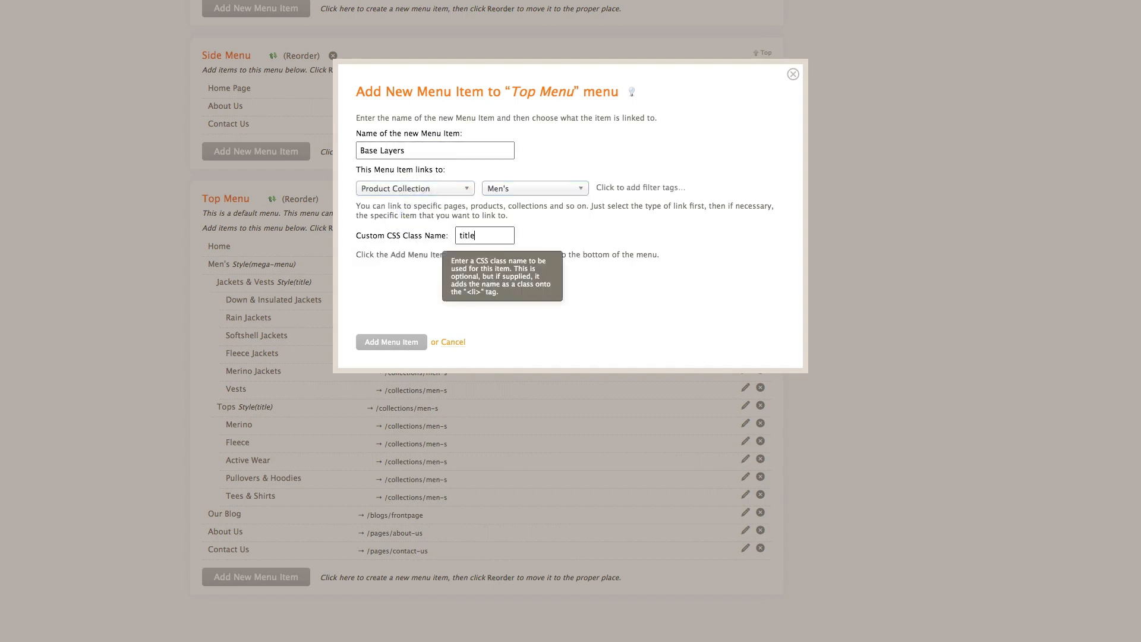
pyautogui.click(391, 342)
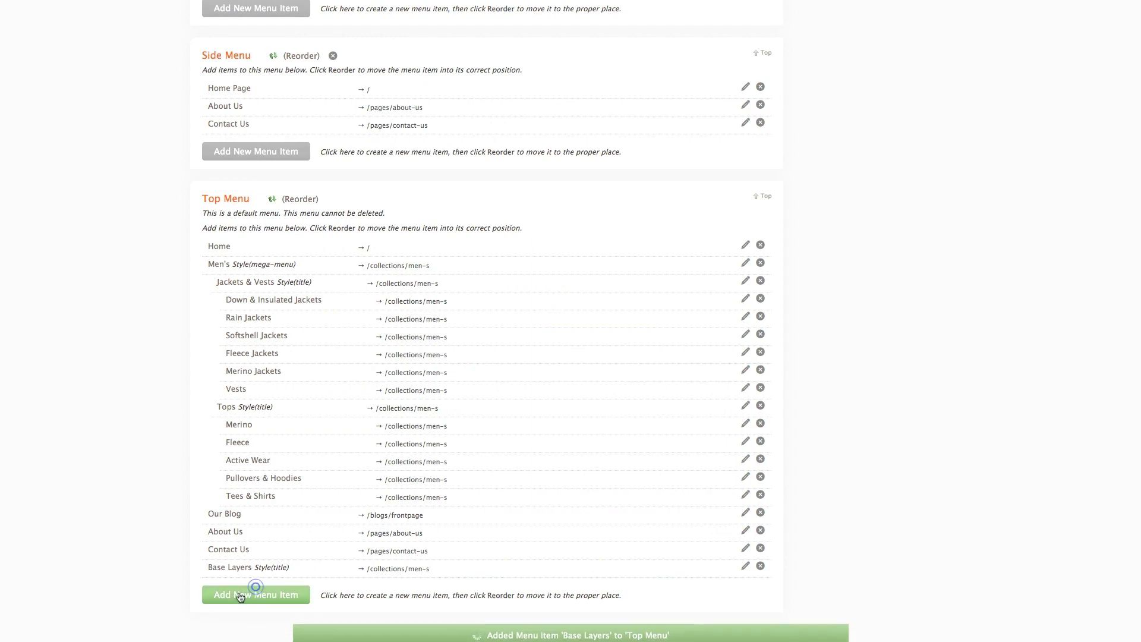
# - Add another "Merino" item to the Top Menu for Base Layers, linked to the Men's product collection
pyautogui.click(261, 595)
pyautogui.click(410, 189)
pyautogui.click(434, 217)
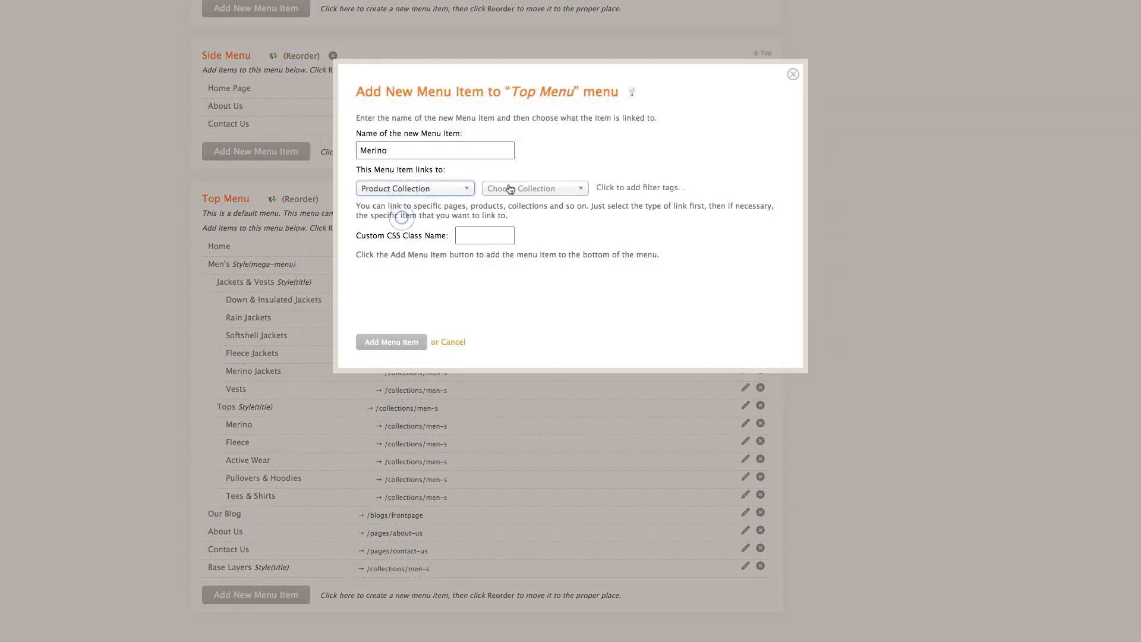
pyautogui.click(509, 189)
pyautogui.click(517, 281)
pyautogui.click(391, 341)
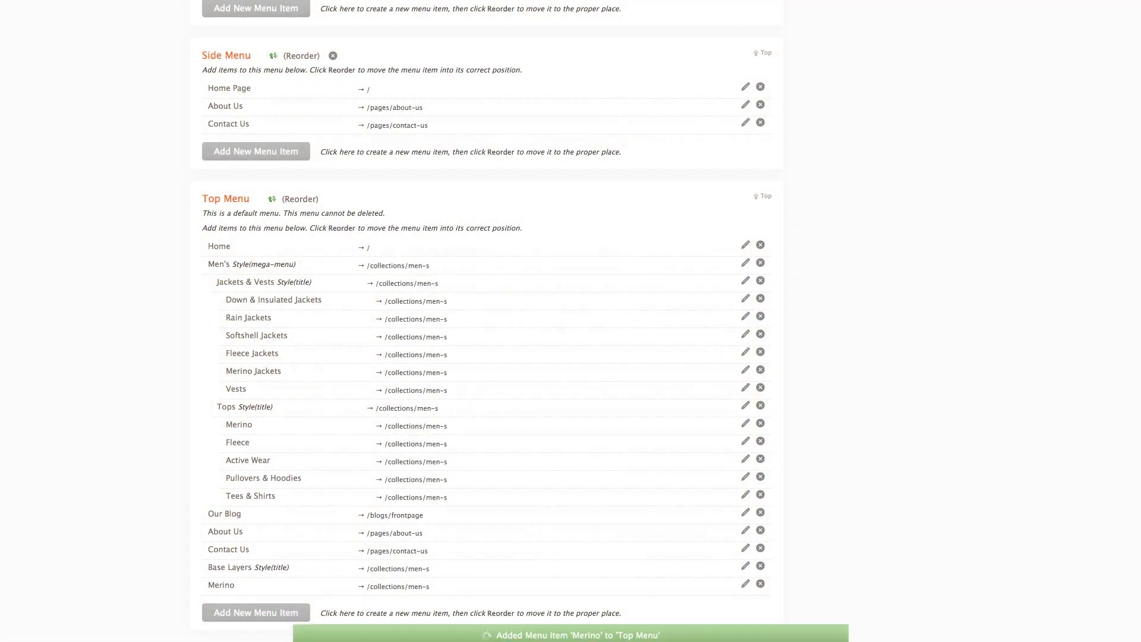
# - Add a "Geothermals" item to the Top Menu, linked to the Men's product collection
pyautogui.click(262, 612)
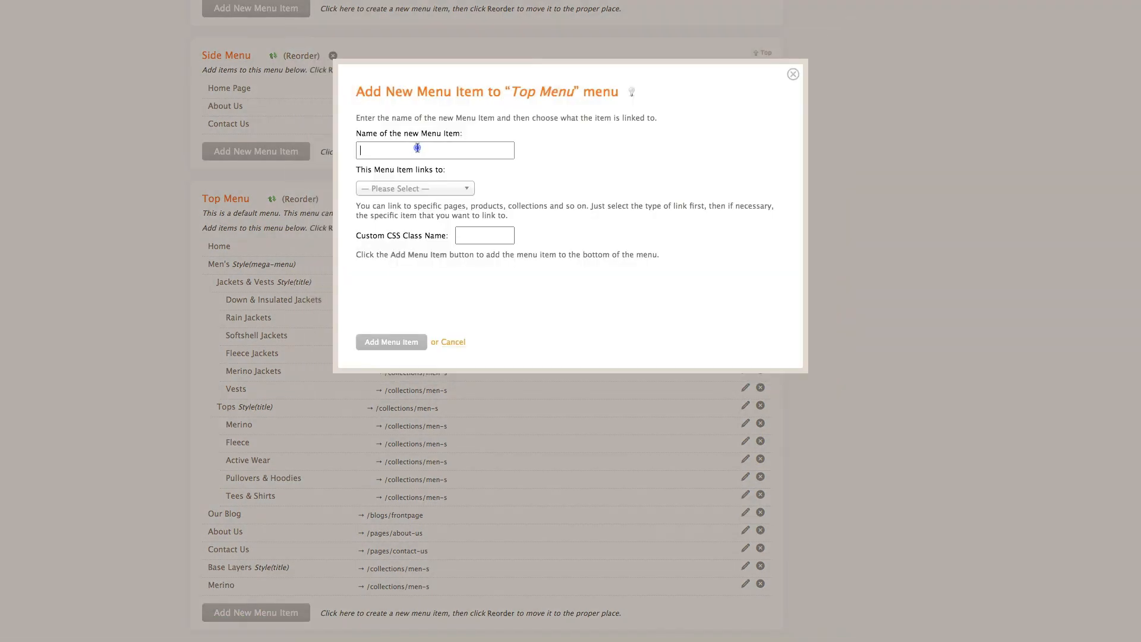
pyautogui.click(426, 189)
pyautogui.click(422, 216)
pyautogui.click(553, 188)
pyautogui.click(523, 280)
pyautogui.click(392, 345)
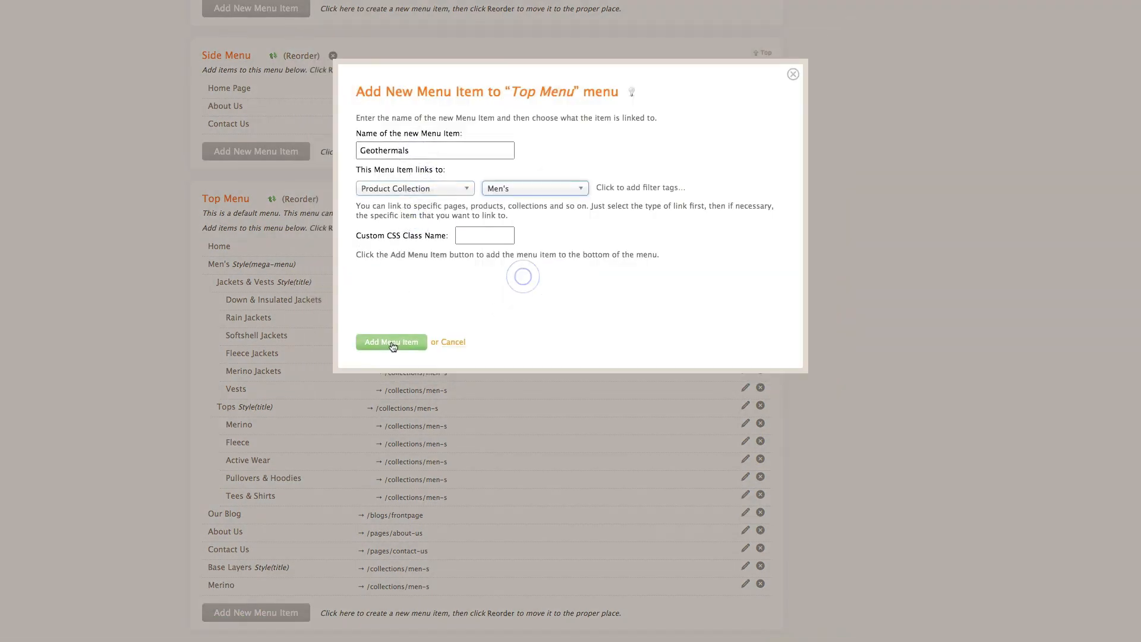
# - Add a "Prothermals" item to the Top Menu, linked to the Men's product collection
pyautogui.scroll(-2, 254, 508)
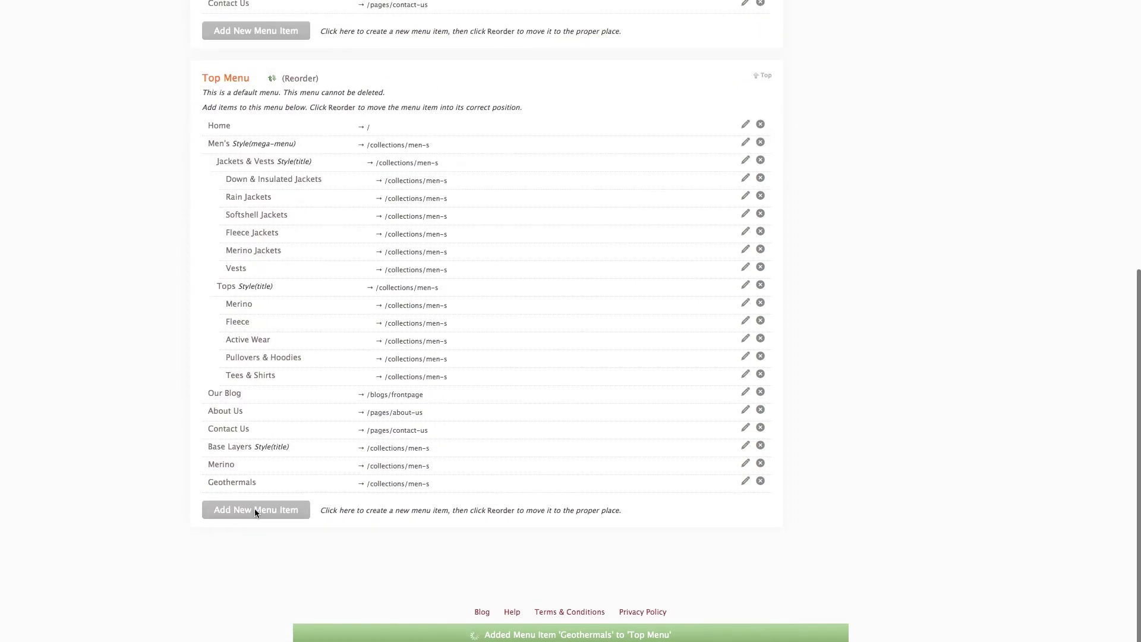
pyautogui.click(255, 510)
pyautogui.click(430, 150)
pyautogui.write('Prothermals')
pyautogui.click(395, 188)
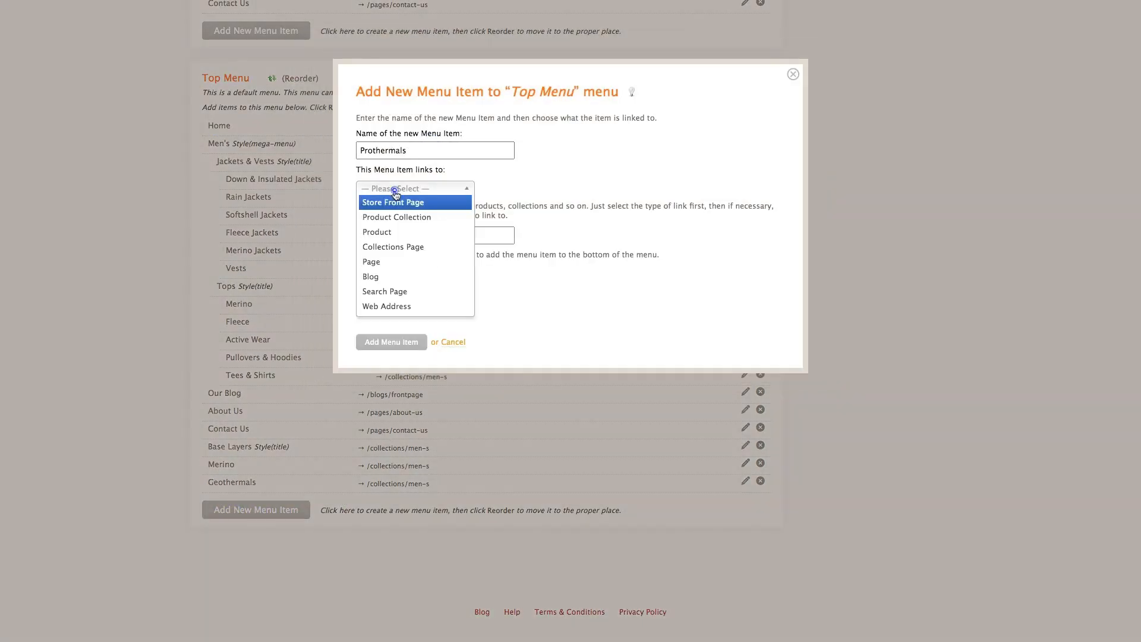
pyautogui.click(396, 217)
pyautogui.click(523, 188)
pyautogui.click(523, 280)
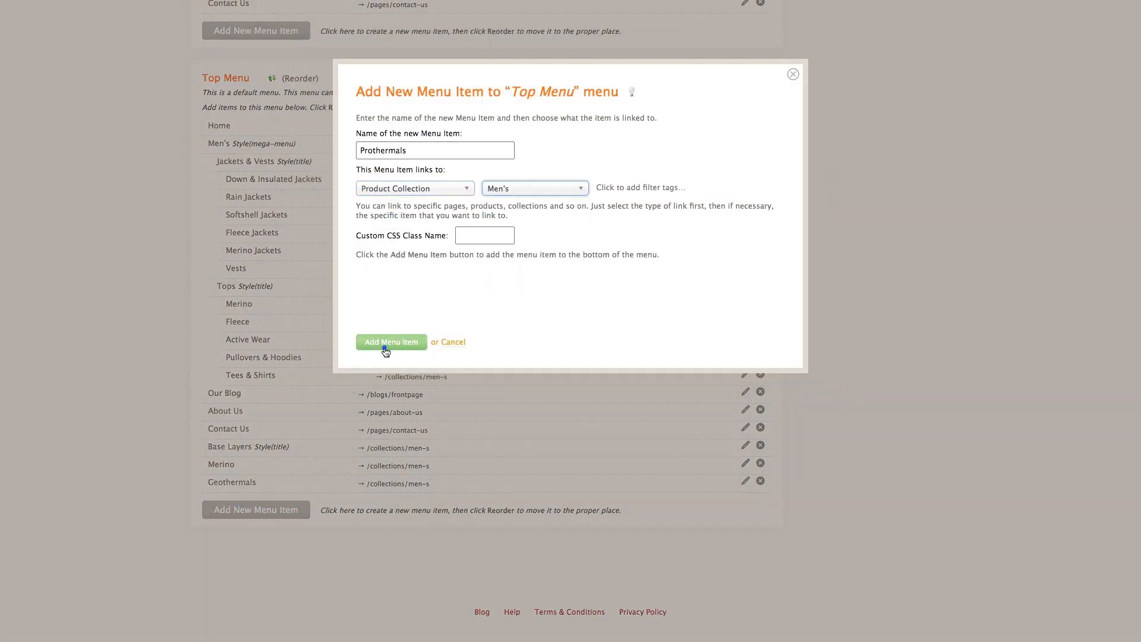
pyautogui.click(385, 346)
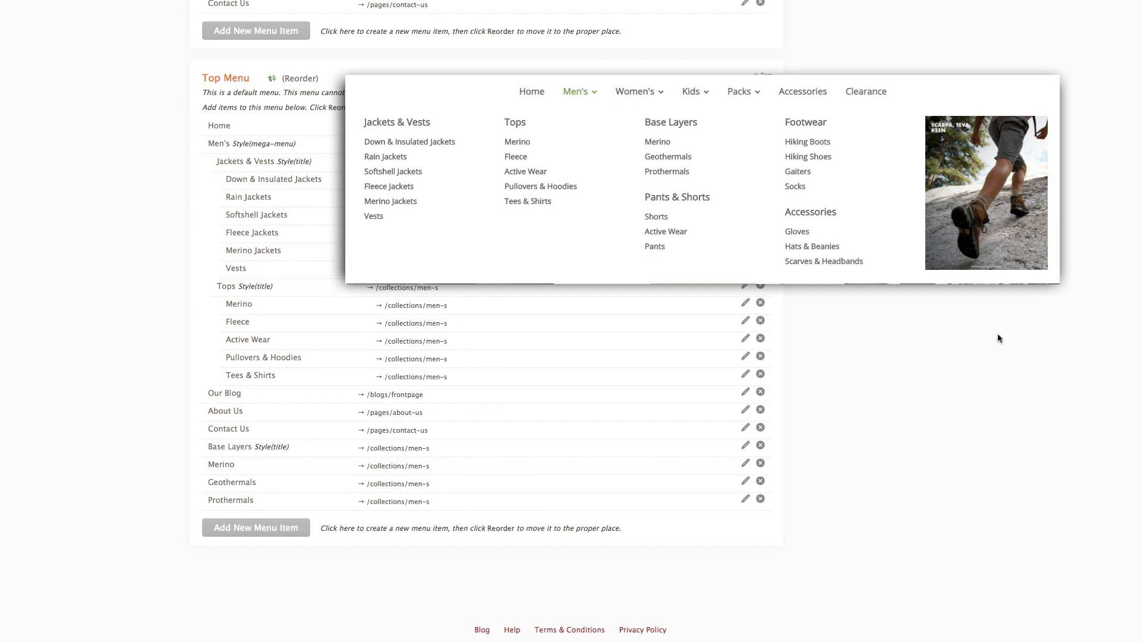
# - Add a "Pants & Shorts" item to the Top Menu, linked to the Men's product collection, with the custom CSS class "title"
pyautogui.click(237, 532)
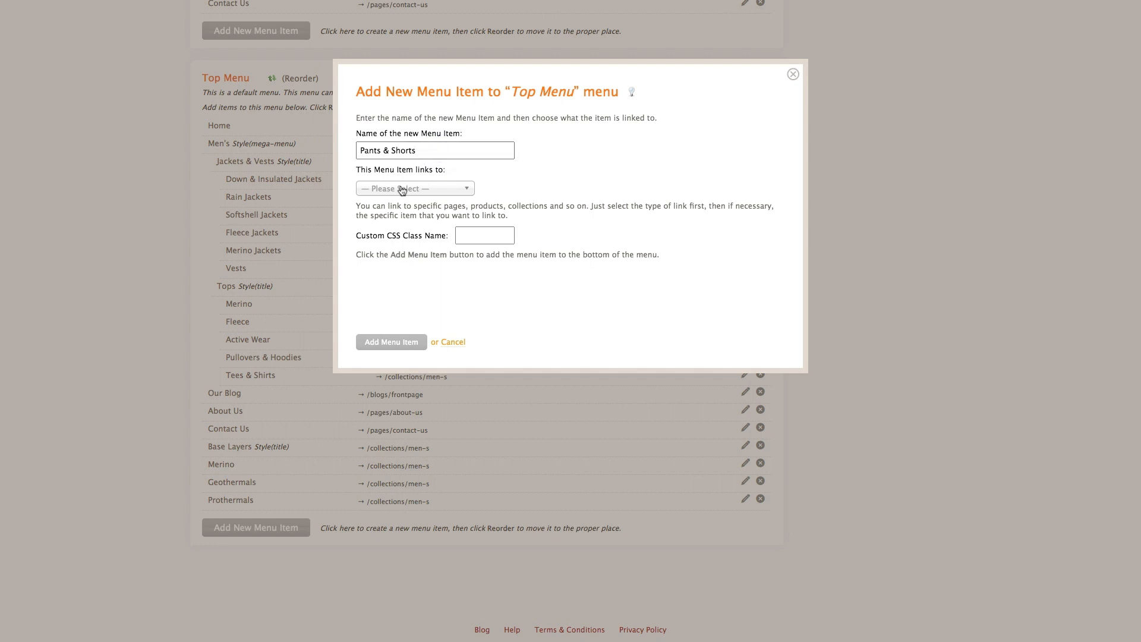
pyautogui.click(402, 189)
pyautogui.click(394, 216)
pyautogui.click(505, 190)
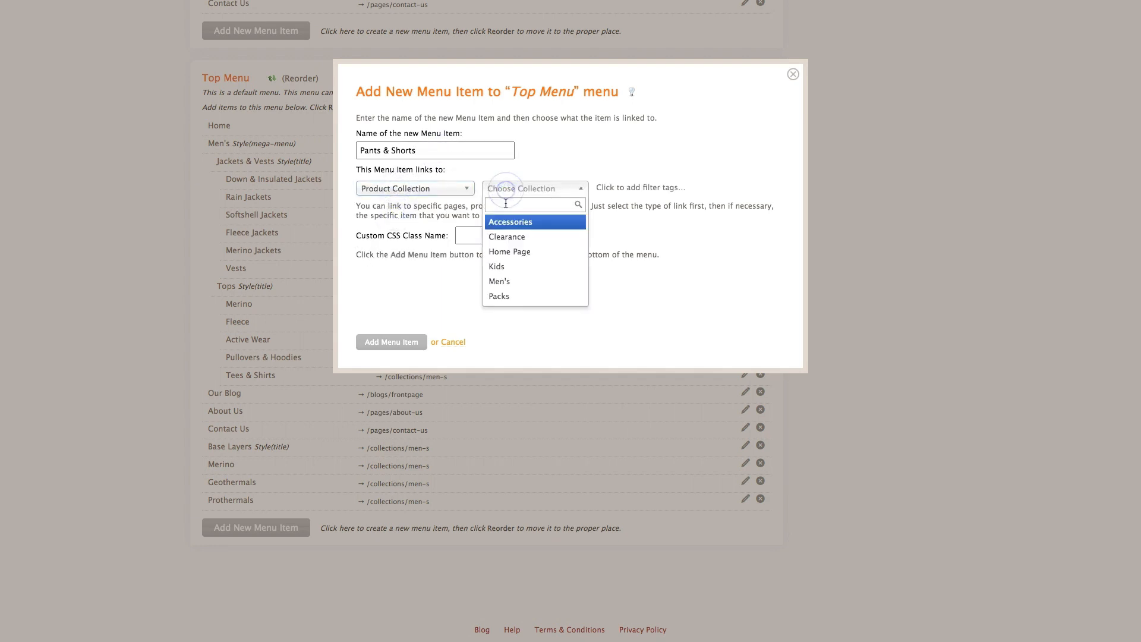
pyautogui.click(501, 281)
pyautogui.click(479, 237)
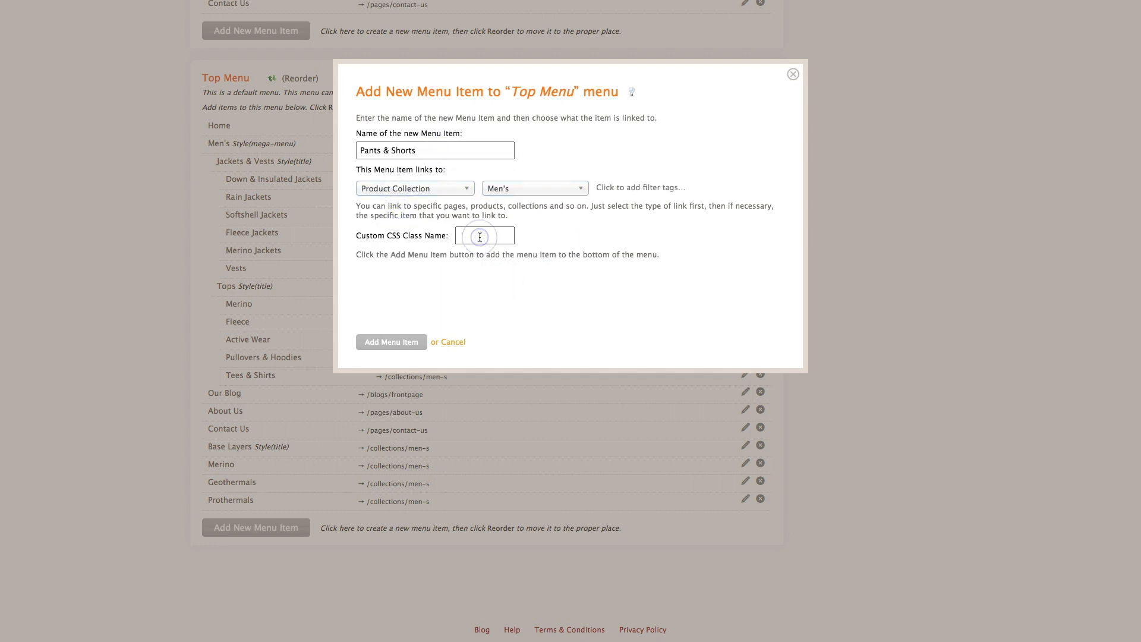
pyautogui.write('title')
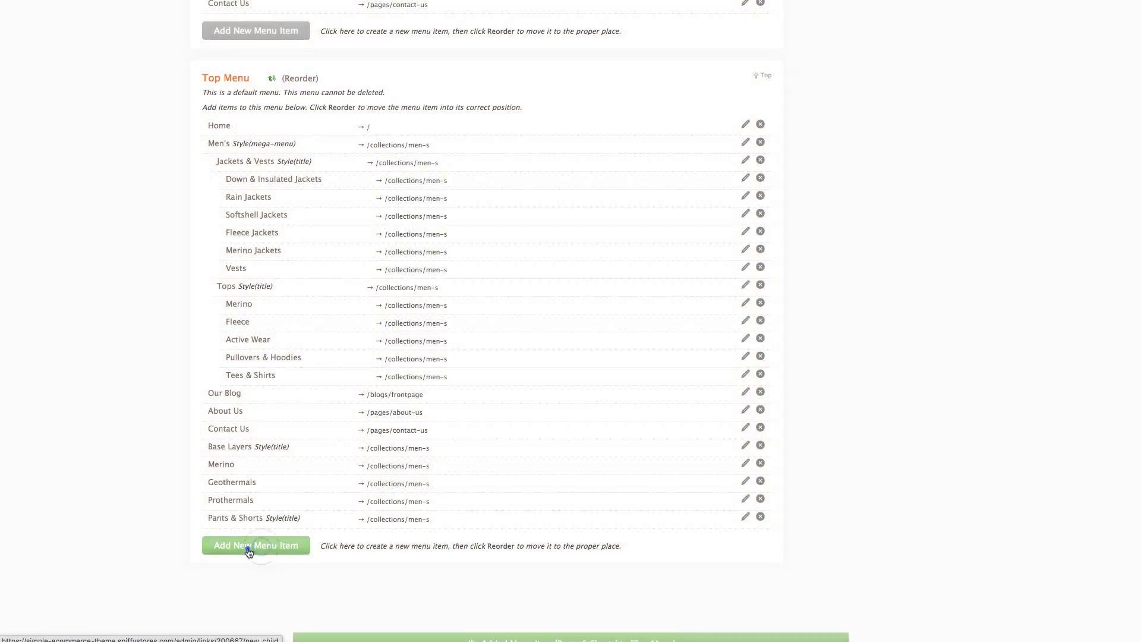
# - Add a "Shorts" item to the Top Menu, linked to the Men's product collection
pyautogui.click(256, 545)
pyautogui.write('Shorts')
pyautogui.click(391, 189)
pyautogui.click(392, 217)
pyautogui.click(535, 189)
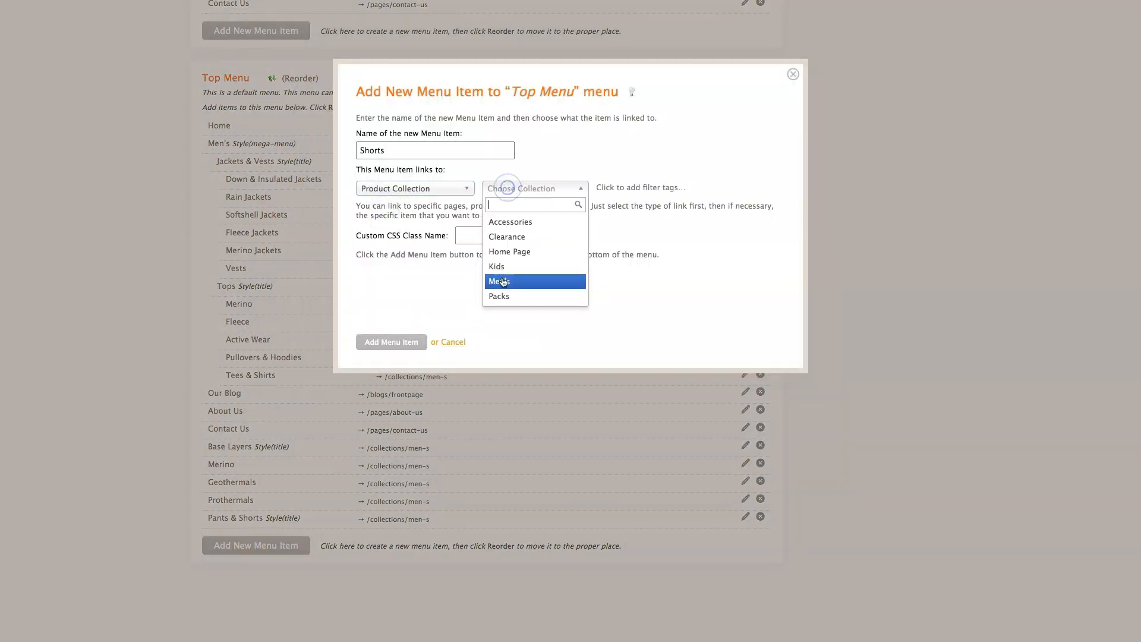
pyautogui.click(535, 280)
pyautogui.click(391, 342)
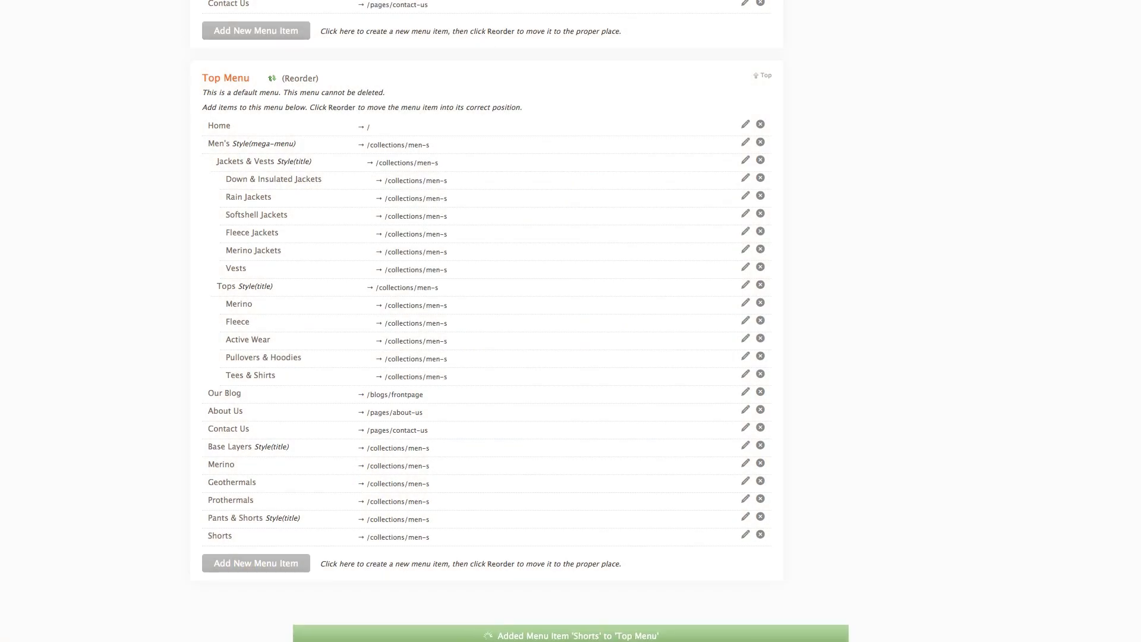
# - Add another "Active Wear" item to the Top Menu for Pants & Shorts, linked to the Men's product collection
pyautogui.click(249, 561)
pyautogui.click(486, 151)
pyautogui.write('Active Wear')
pyautogui.click(415, 188)
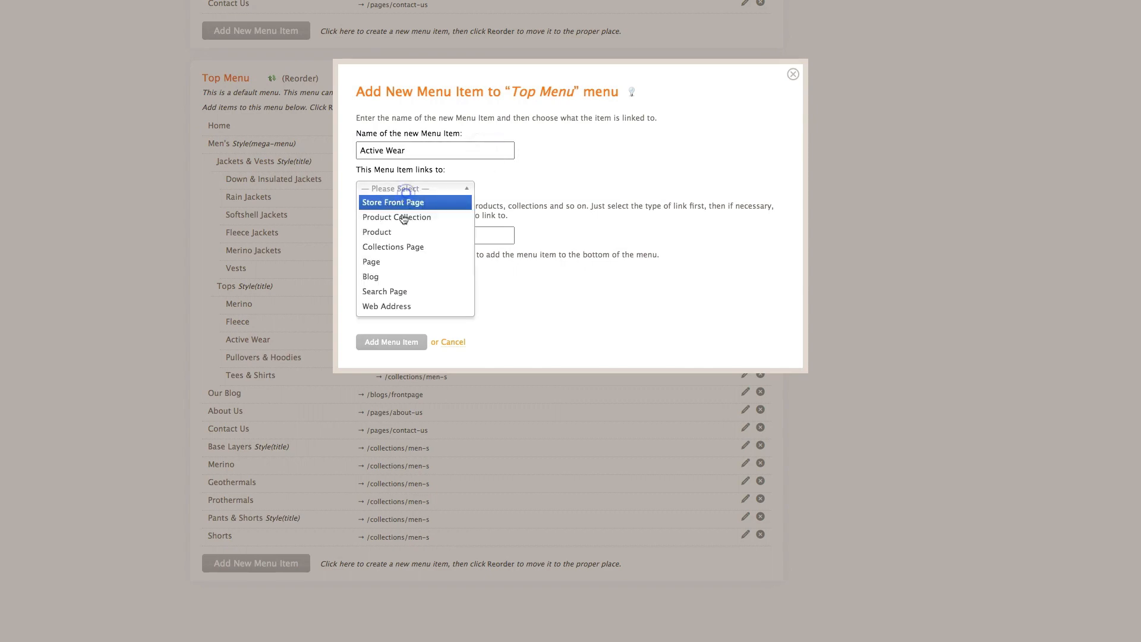
pyautogui.click(403, 218)
pyautogui.click(534, 188)
pyautogui.click(517, 277)
pyautogui.click(406, 348)
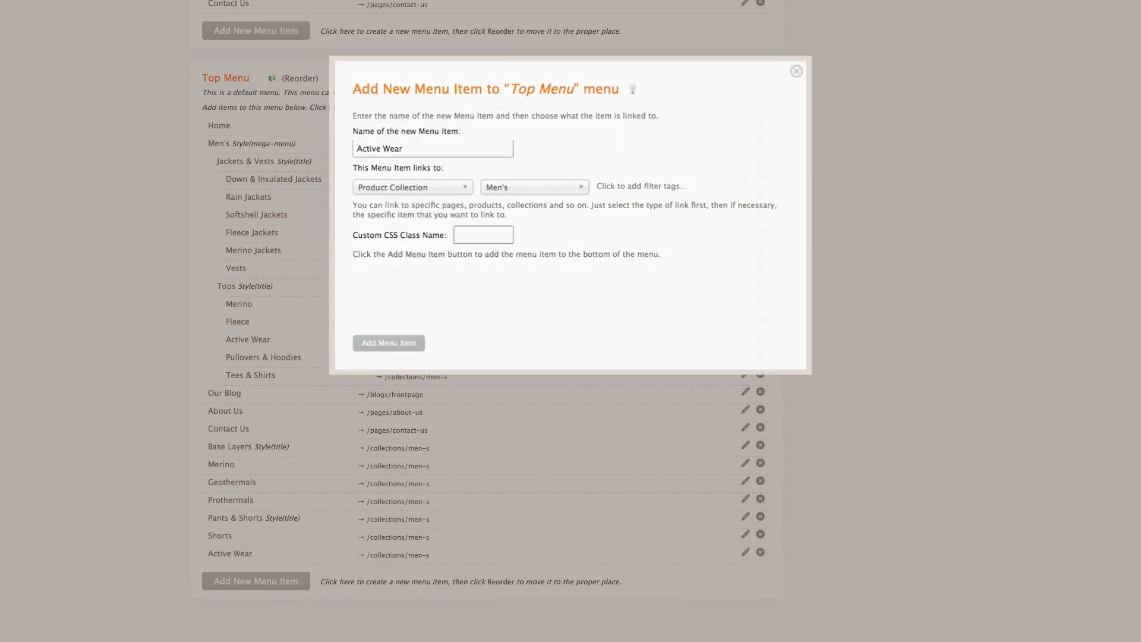
# - Add a "Pants" item to the Top Menu, linked to the Men's product collection
pyautogui.click(231, 581)
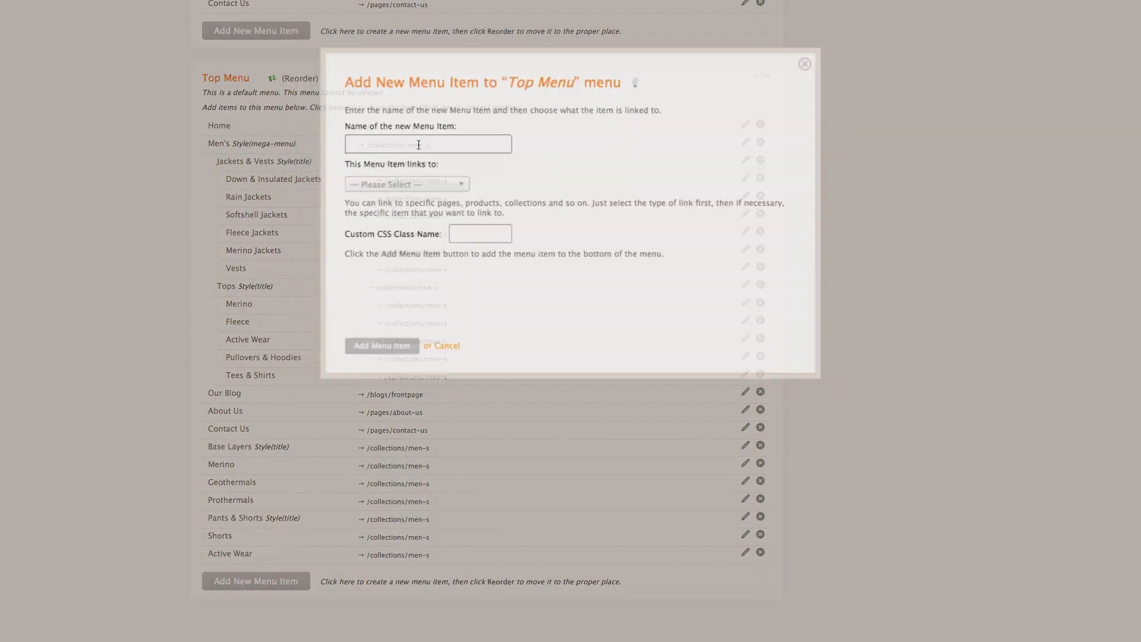
pyautogui.write('Pants')
pyautogui.click(415, 188)
pyautogui.click(402, 219)
pyautogui.click(534, 188)
pyautogui.click(510, 278)
pyautogui.click(407, 343)
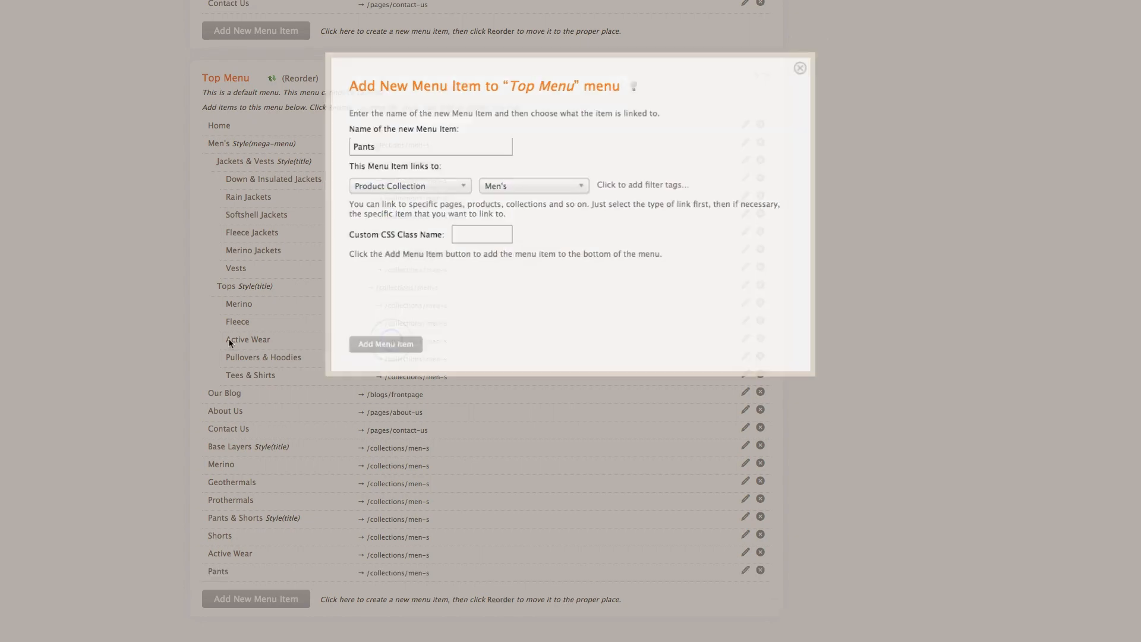
# - Nest the seven new items from Merino to Pants under Base Layers, and move Base Layers into Men's below Tops
pyautogui.click(301, 79)
pyautogui.moveTo(206, 396); pyautogui.dragTo(224, 458)
pyautogui.moveTo(206, 473); pyautogui.dragTo(225, 474)
pyautogui.moveTo(206, 487); pyautogui.dragTo(224, 487)
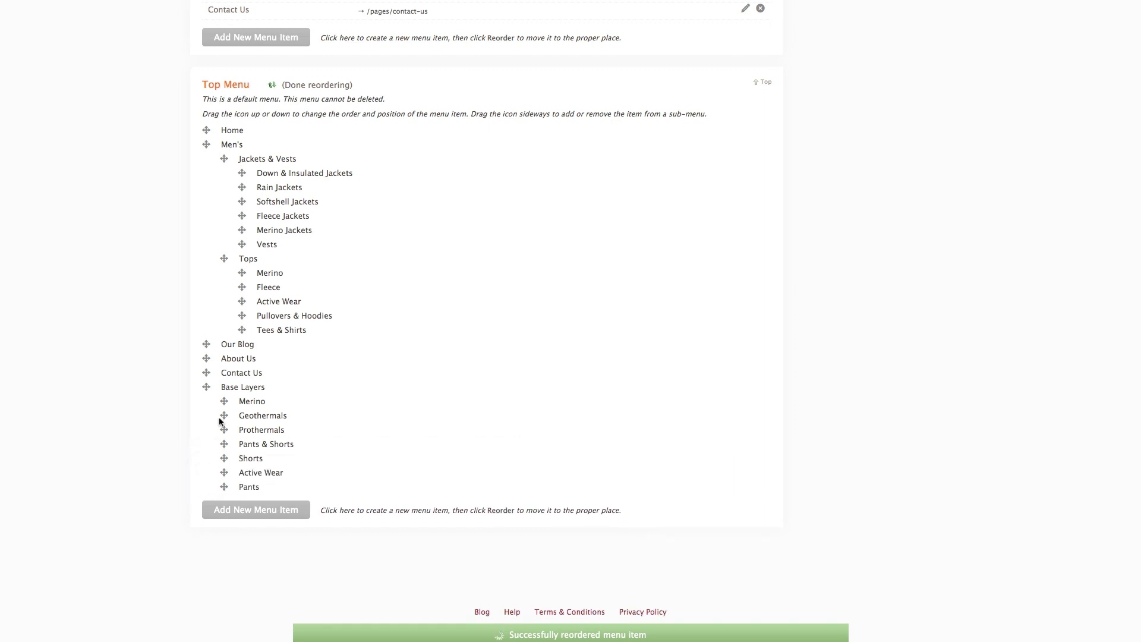
pyautogui.moveTo(206, 387); pyautogui.dragTo(229, 346)
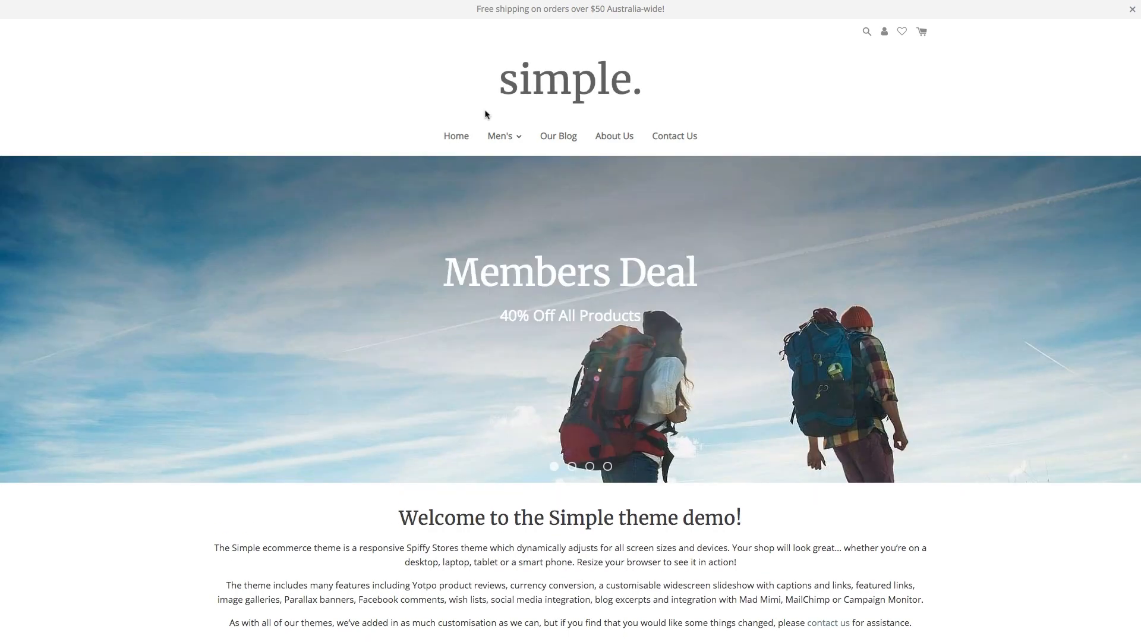
pyautogui.moveTo(498, 140)
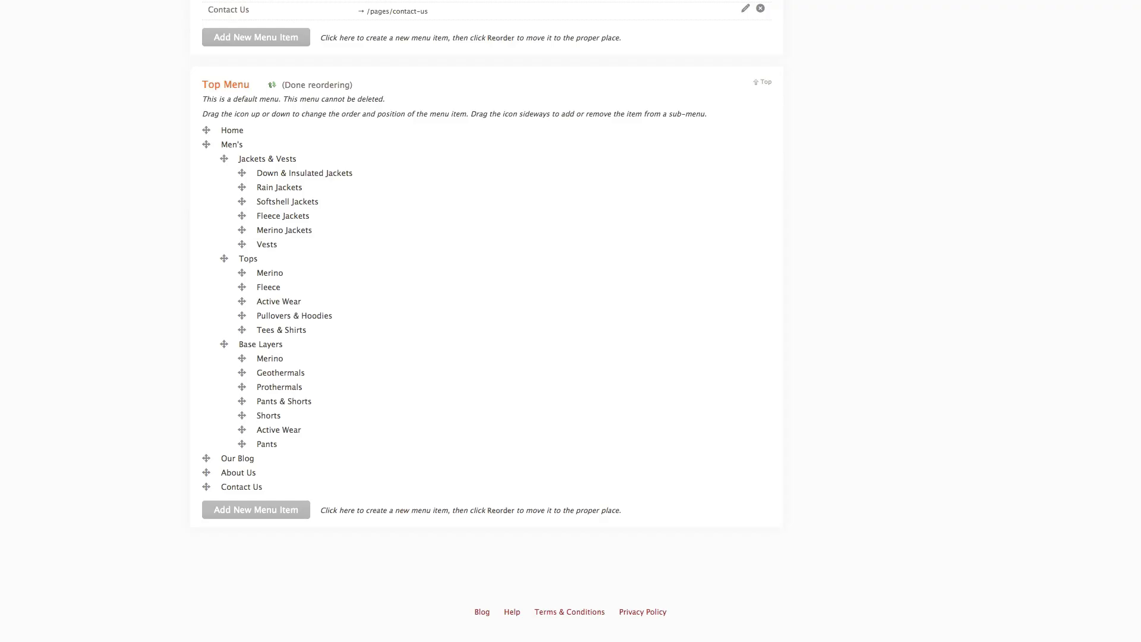
# - Add a "Footwear" item to the Top Menu, linked to the Men's product collection, with the custom CSS class "title"
pyautogui.click(250, 510)
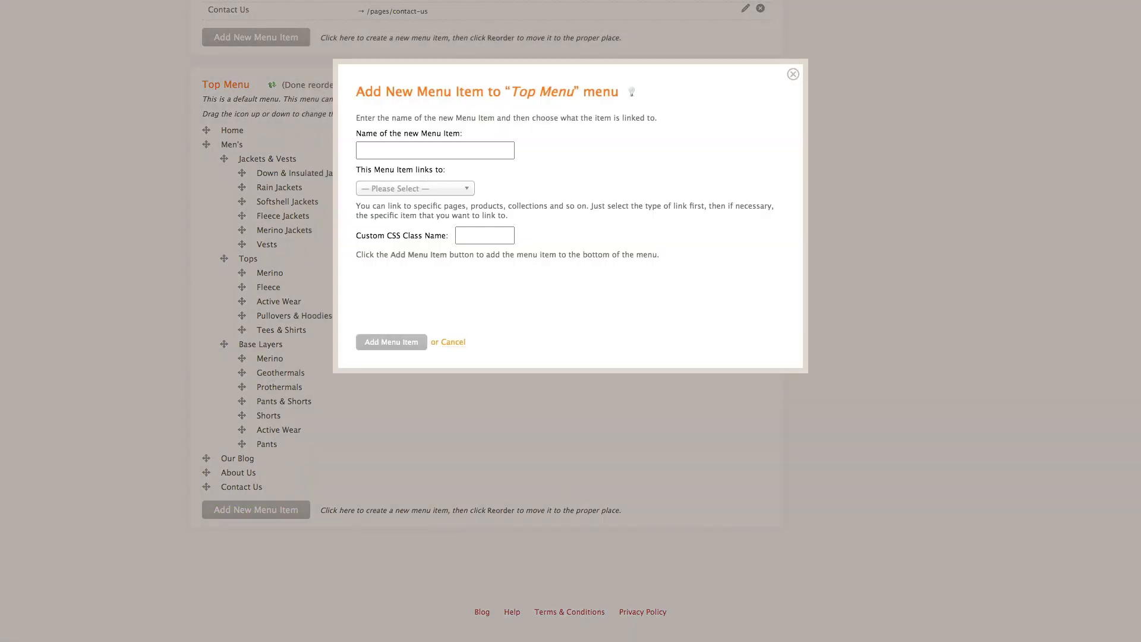
pyautogui.click(411, 188)
pyautogui.click(392, 246)
pyautogui.click(535, 188)
pyautogui.click(503, 274)
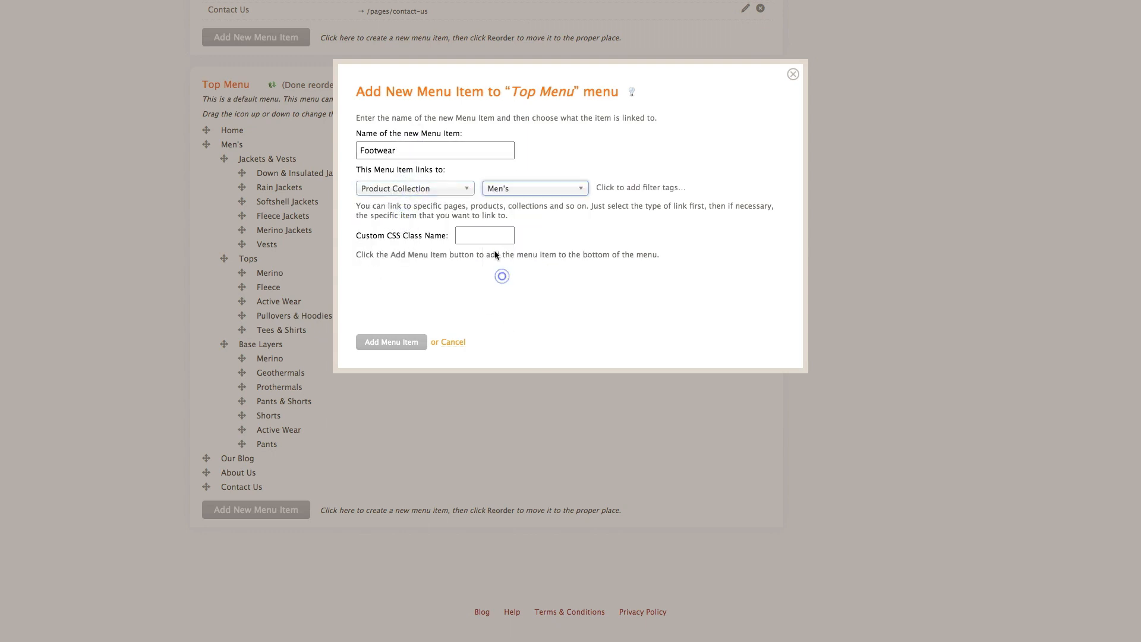
pyautogui.click(478, 235)
pyautogui.write('title')
pyautogui.click(391, 342)
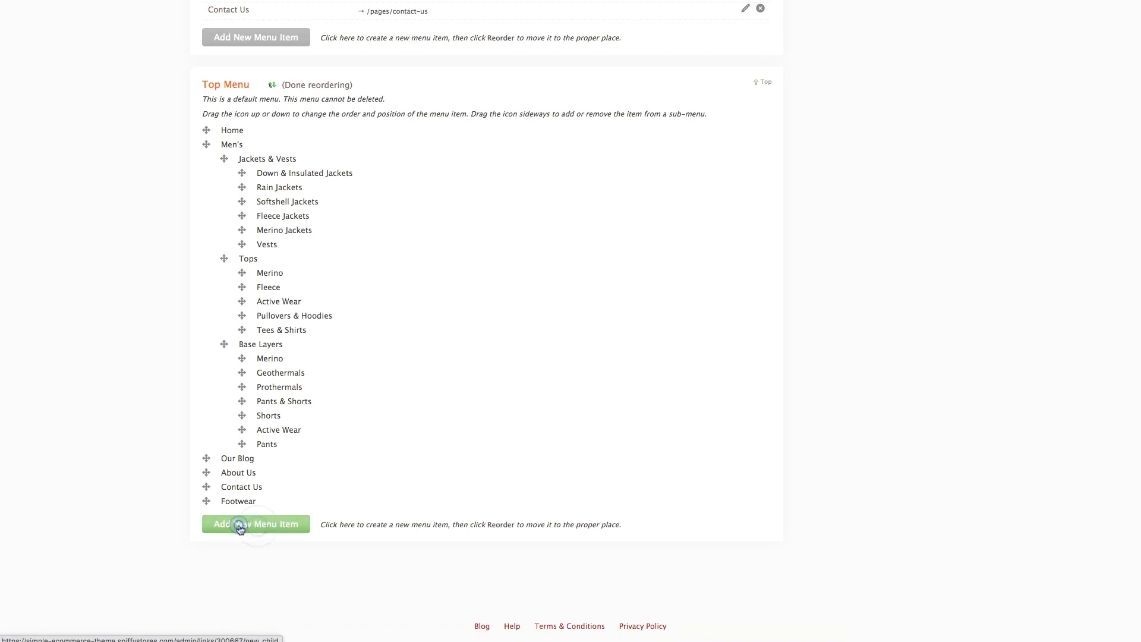
# - Add a "Hiking Boots" item to the Top Menu, linked to the Men's product collection
pyautogui.click(247, 524)
pyautogui.click(408, 188)
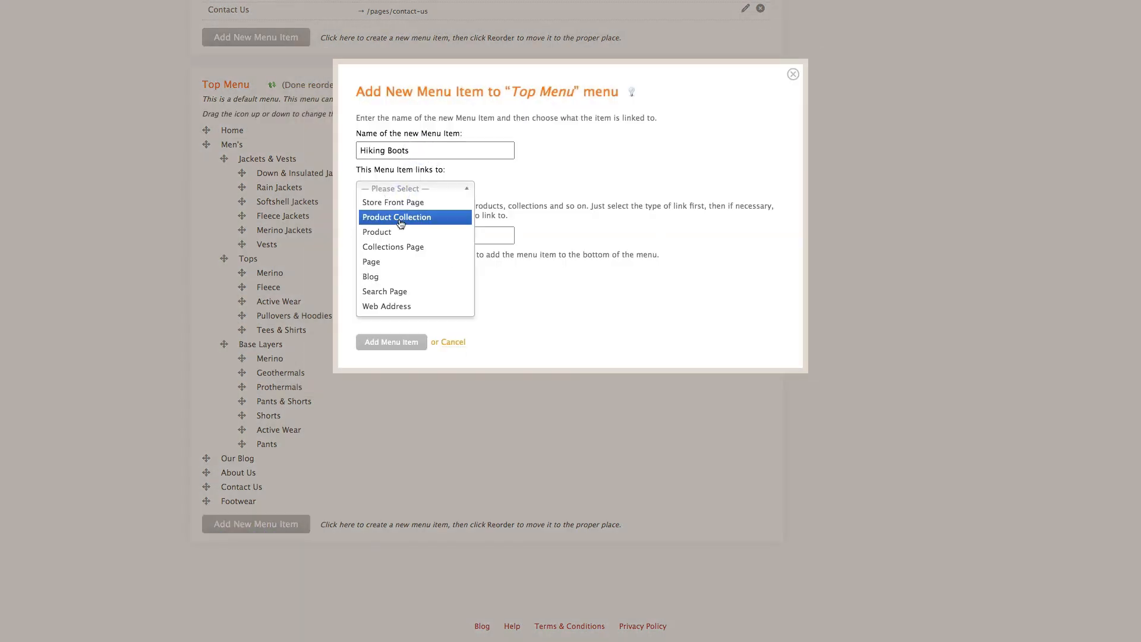
pyautogui.click(402, 219)
pyautogui.click(517, 189)
pyautogui.click(511, 246)
pyautogui.click(408, 342)
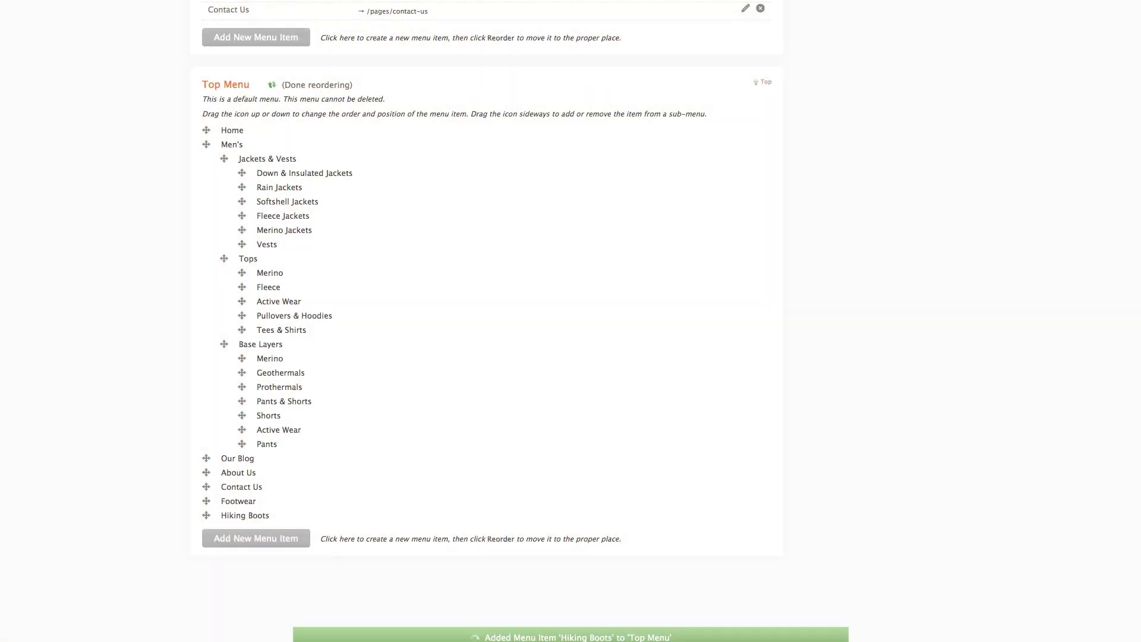
# - Add a "Hiking Shoes" item to the Top Menu, linked to the Men's product collection
pyautogui.click(230, 538)
pyautogui.write('Hiking Shoes')
pyautogui.click(406, 188)
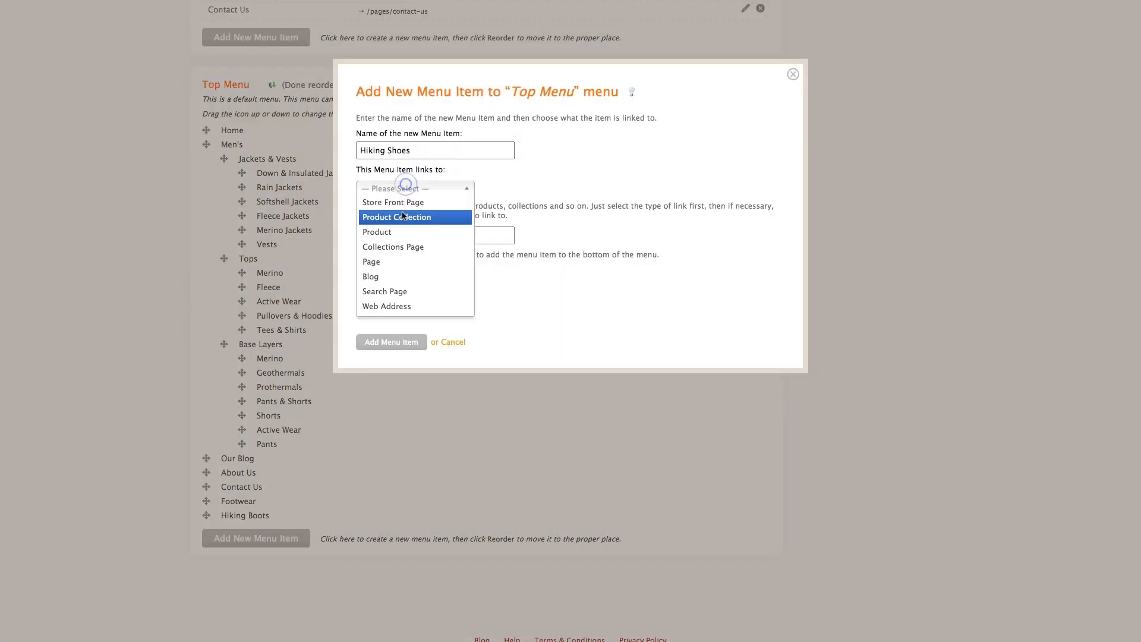
pyautogui.click(403, 217)
pyautogui.click(509, 188)
pyautogui.click(511, 281)
pyautogui.click(385, 341)
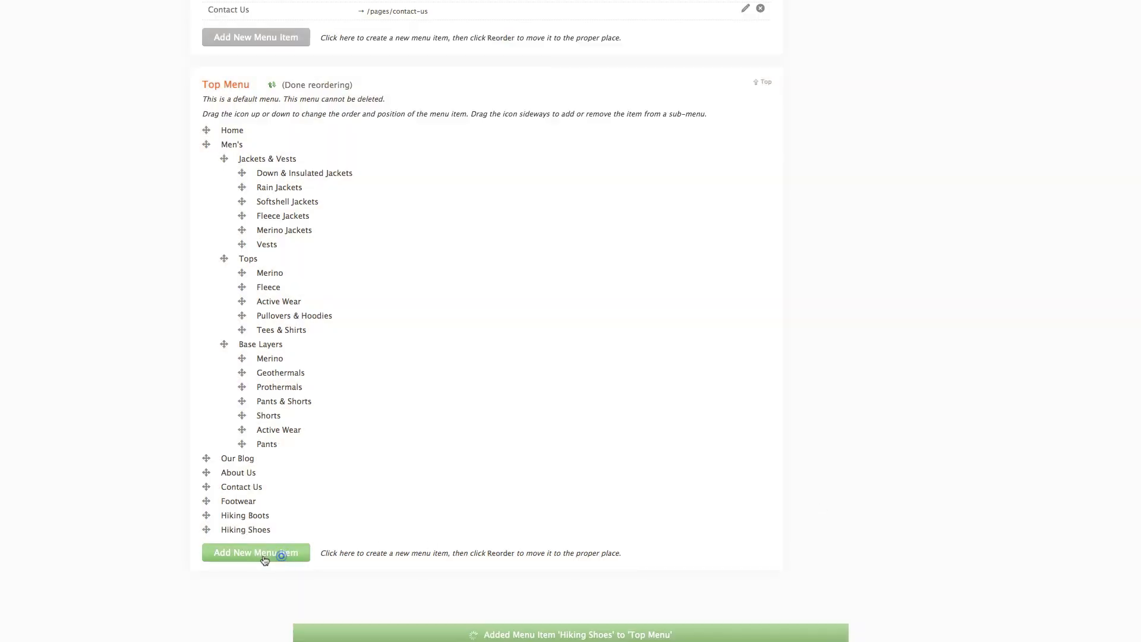
# - Add a "Gaiters" item to the Top Menu, linked to the Men's product collection
pyautogui.click(265, 558)
pyautogui.write('Gaiters')
pyautogui.click(406, 187)
pyautogui.click(403, 216)
pyautogui.click(509, 188)
pyautogui.click(512, 280)
pyautogui.click(380, 342)
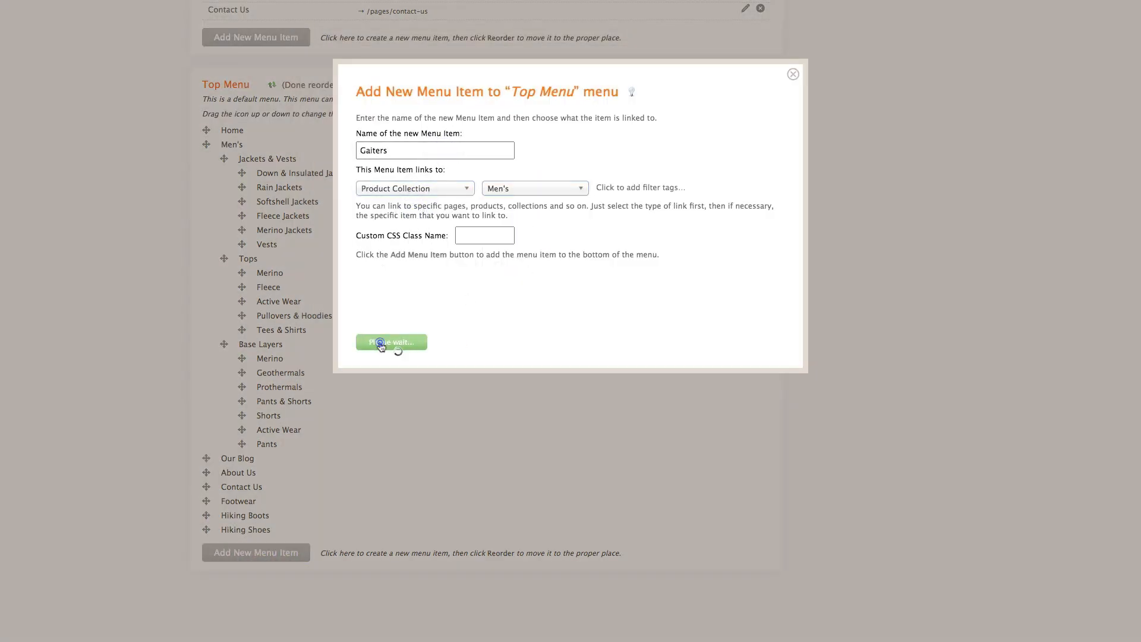
# - Add a "Socks" item to the Top Menu, linked to the Men's product collection
pyautogui.click(237, 564)
pyautogui.write('Socks')
pyautogui.click(407, 189)
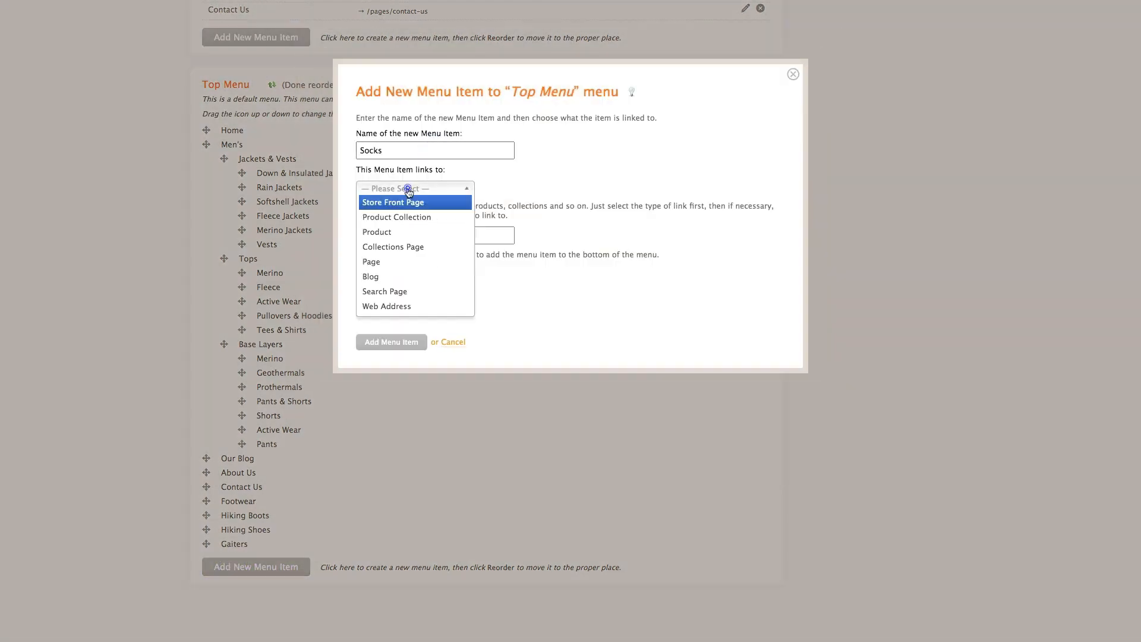
pyautogui.click(402, 217)
pyautogui.click(509, 188)
pyautogui.click(511, 280)
pyautogui.click(391, 341)
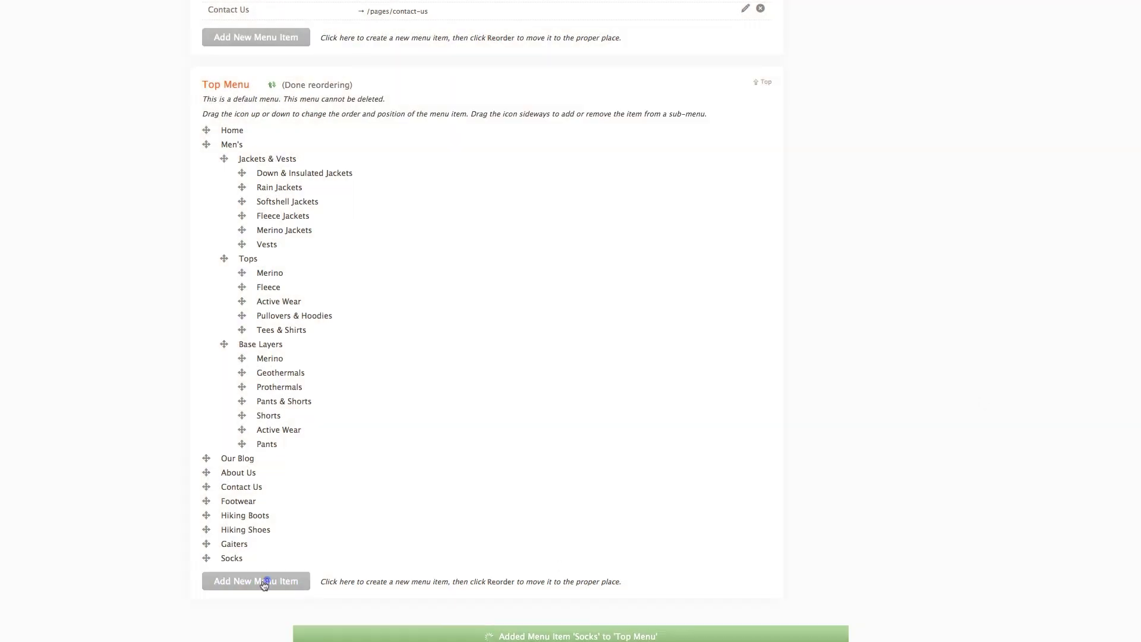
# - Add an "Accessories" item to the Top Menu, linked to the Men's product collection, with the custom CSS class "title"
pyautogui.click(265, 581)
pyautogui.write('Accessories')
pyautogui.click(408, 188)
pyautogui.click(403, 217)
pyautogui.click(510, 188)
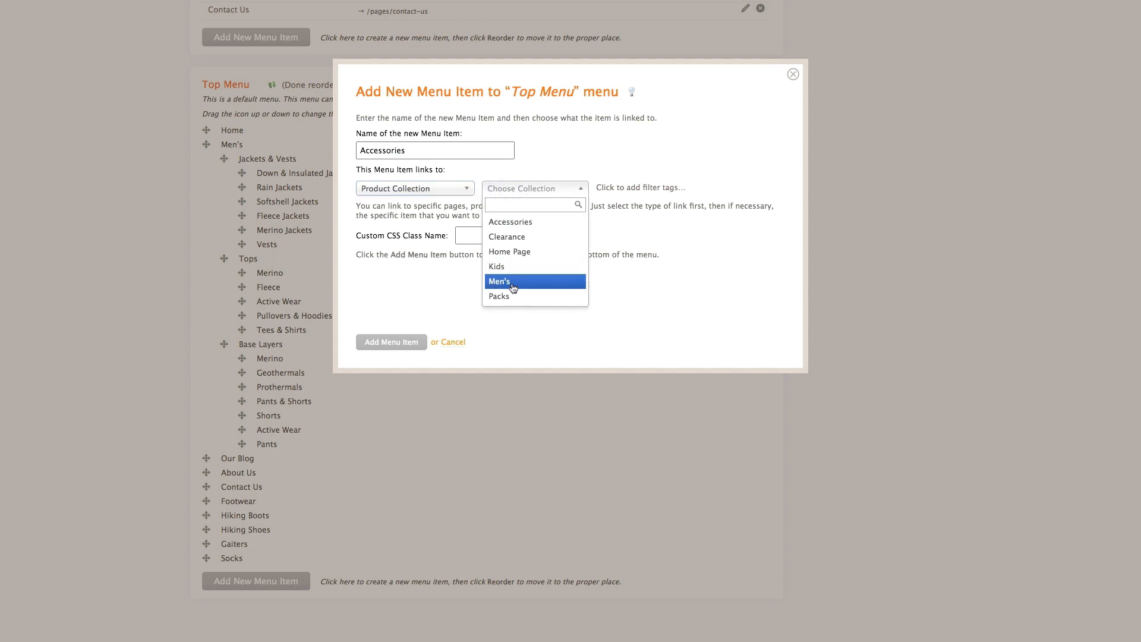
pyautogui.click(511, 281)
pyautogui.click(391, 342)
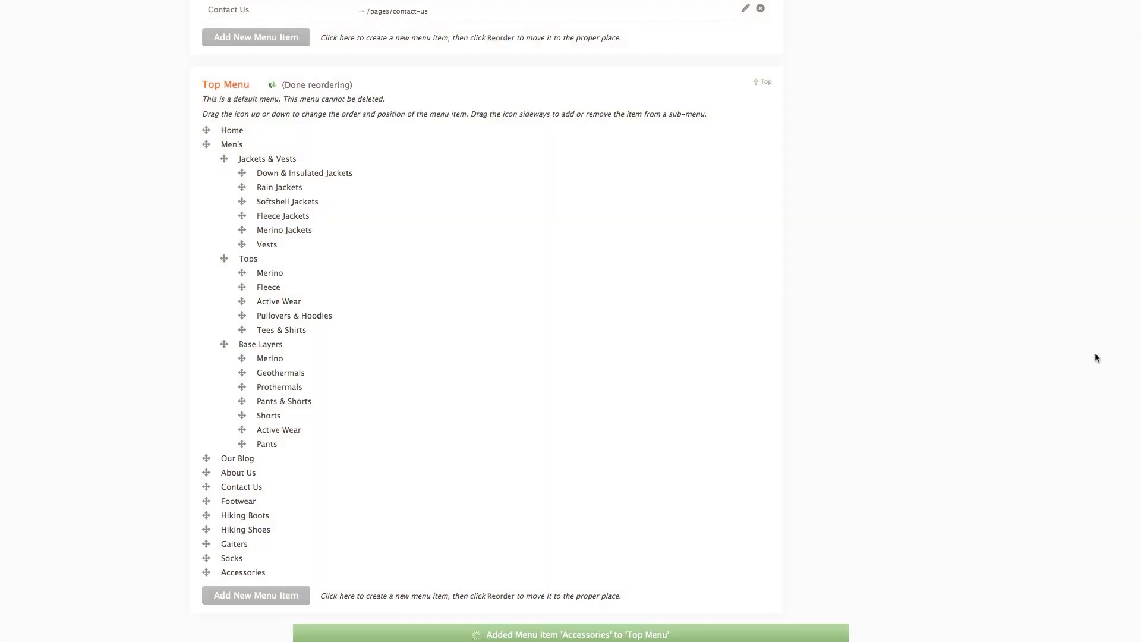
# - Add a "Gloves" item to the Top Menu, linked to the Men's product collection
pyautogui.click(255, 595)
pyautogui.write('Gloves')
pyautogui.click(408, 188)
pyautogui.click(402, 216)
pyautogui.click(509, 189)
pyautogui.click(511, 282)
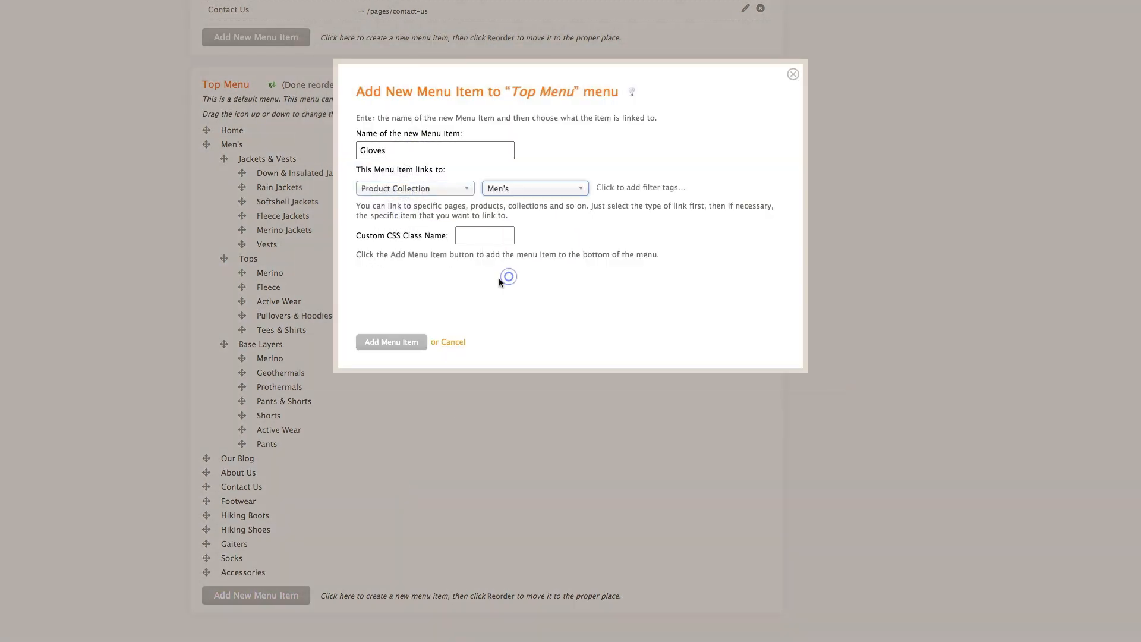
pyautogui.click(391, 342)
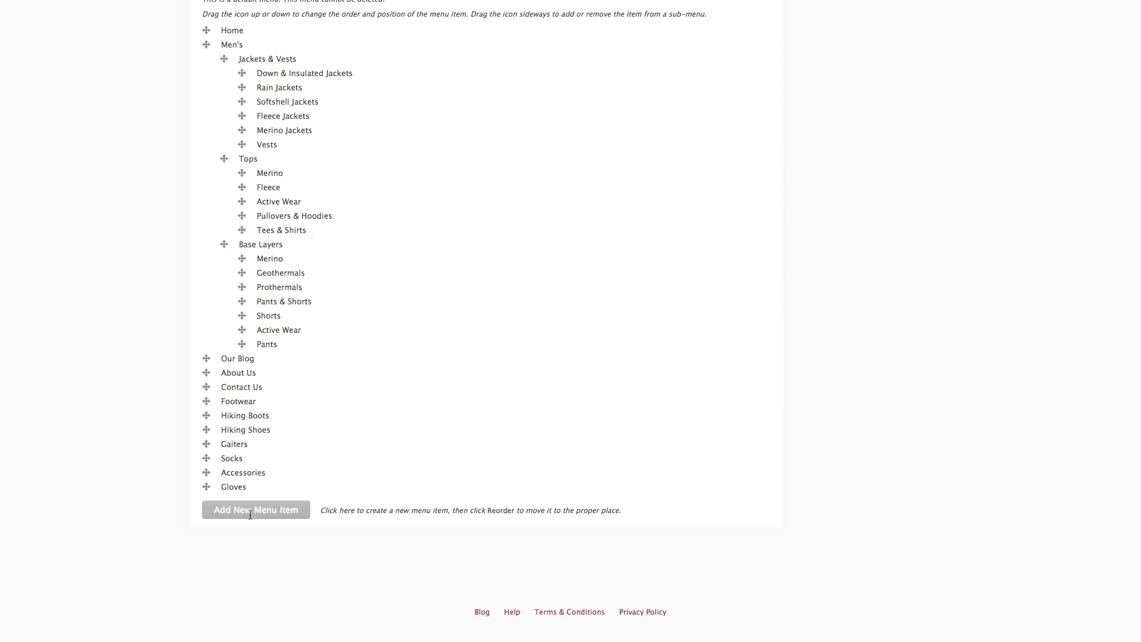
# - Add a "Hats & Beanies" item to the Top Menu, linked to the Men's product collection
pyautogui.click(250, 510)
pyautogui.write('Hats & Beanies')
pyautogui.click(415, 189)
pyautogui.click(403, 216)
pyautogui.click(509, 189)
pyautogui.click(511, 281)
pyautogui.click(391, 342)
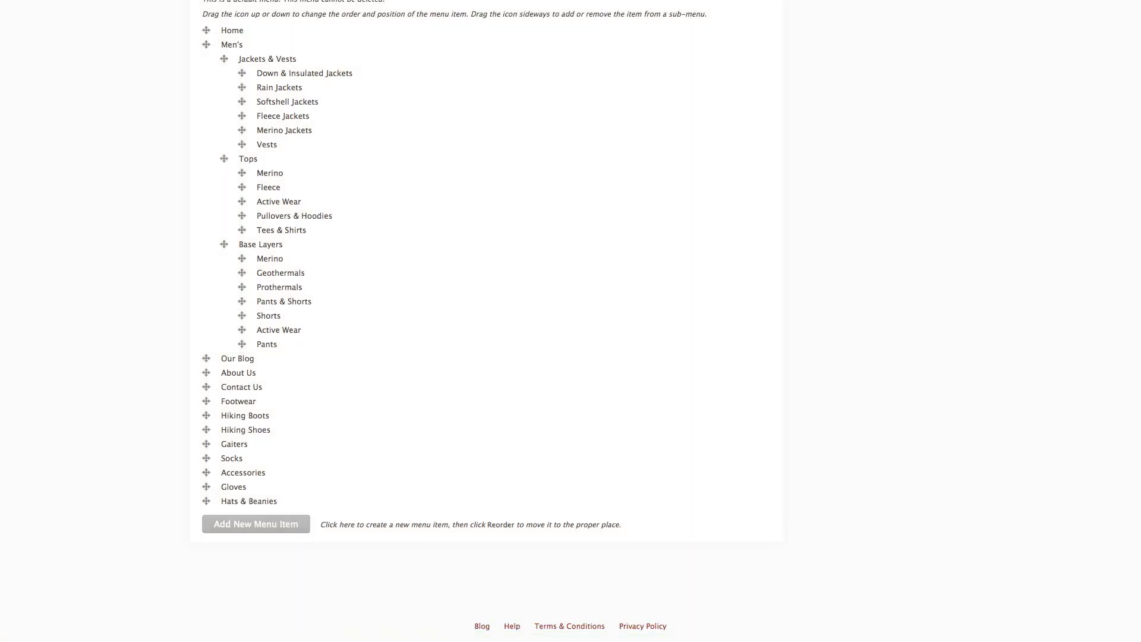
# - Add a "Scarves & Headbands" item to the Top Menu, linked to the Men's product collection
pyautogui.click(264, 524)
pyautogui.write('Scarves & Headbands')
pyautogui.click(415, 188)
pyautogui.click(403, 217)
pyautogui.click(510, 189)
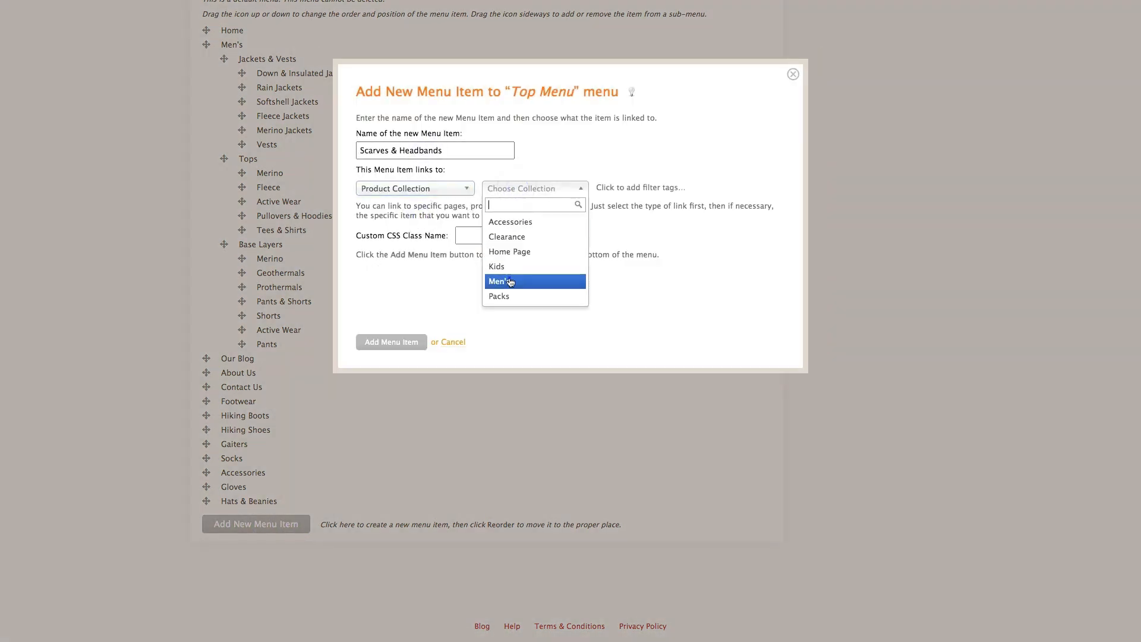
pyautogui.click(511, 281)
pyautogui.click(387, 343)
# - Nest the eight items from Hiking Boots to Scarves & Headbands under Footwear, and move Footwear into Men's below Base Layers
pyautogui.moveTo(205, 416); pyautogui.dragTo(228, 474)
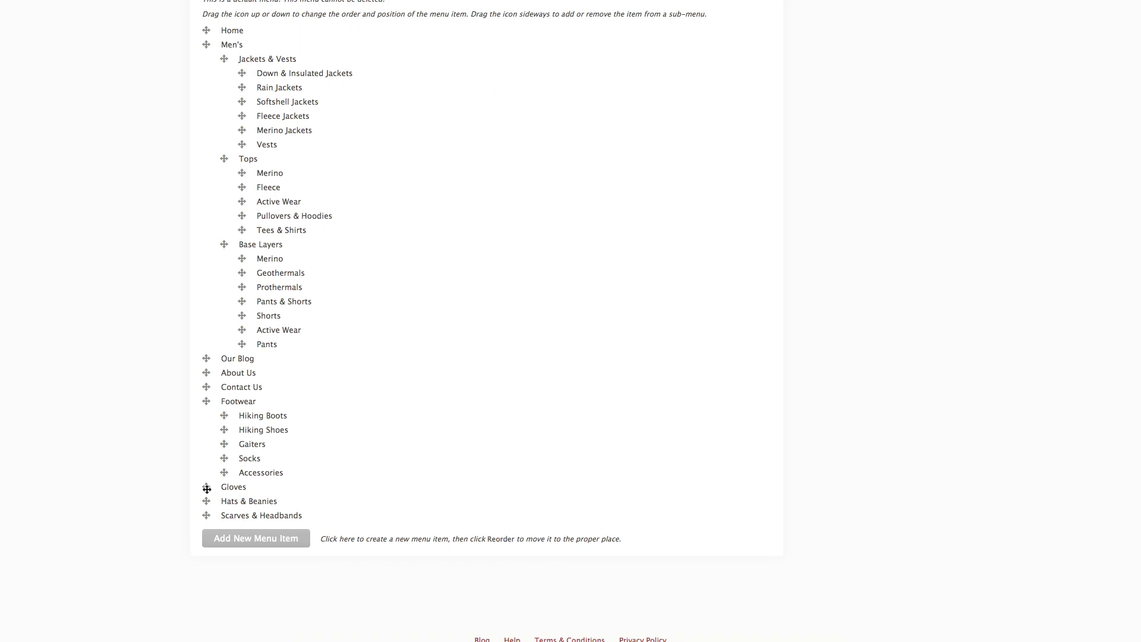
pyautogui.moveTo(207, 489); pyautogui.dragTo(228, 515)
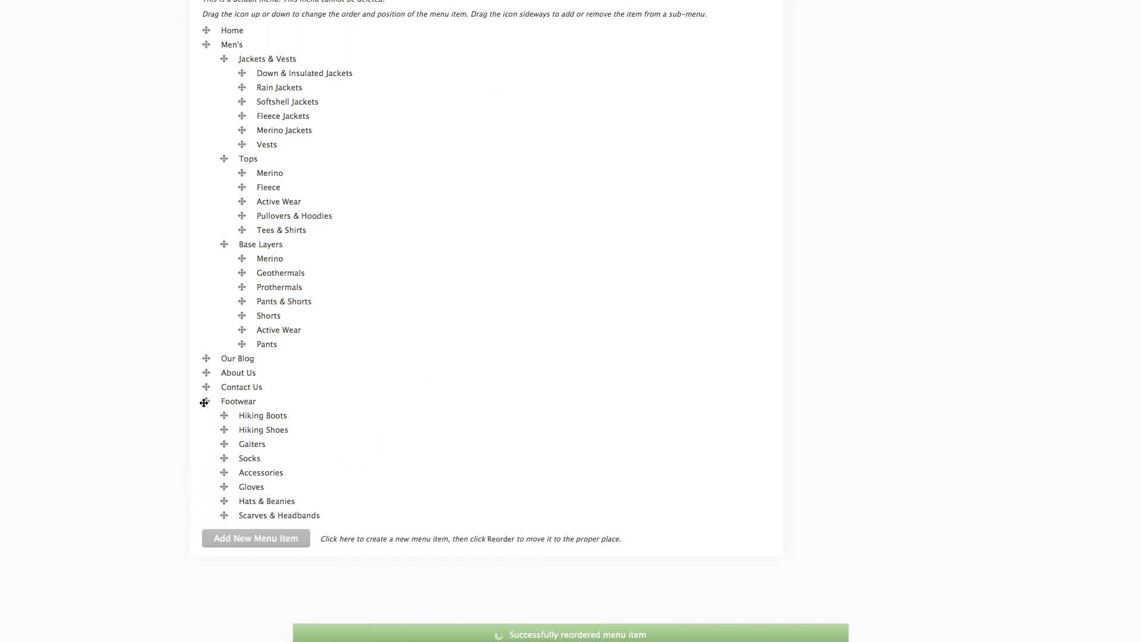
pyautogui.moveTo(204, 403); pyautogui.dragTo(183, 360)
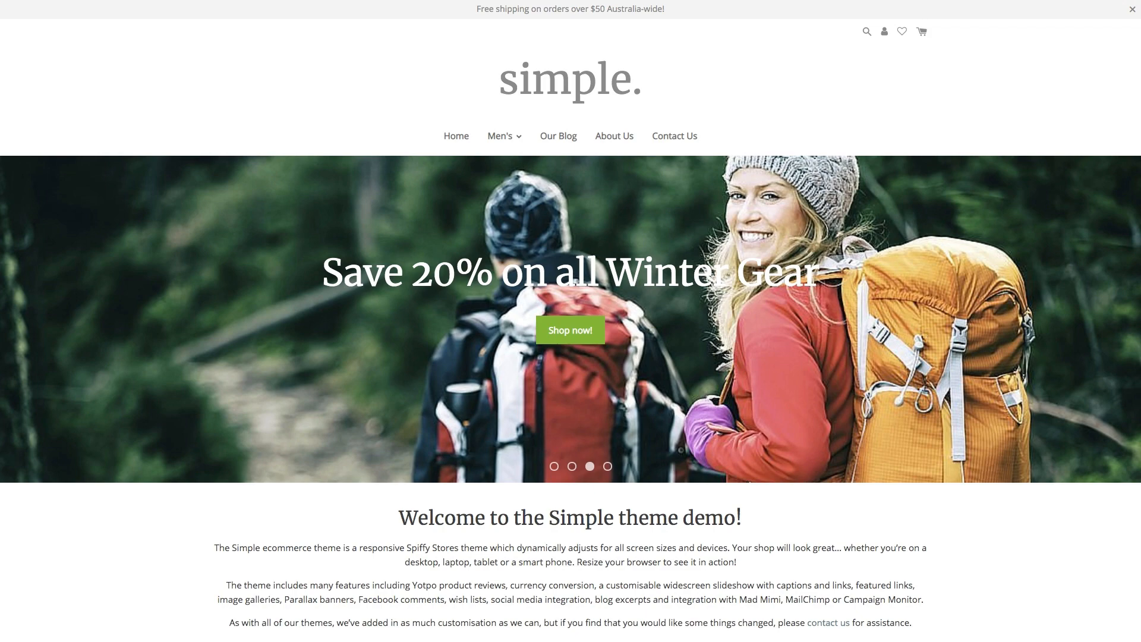
# - Check the Men's mega menu on the storefront, and finish reordering the Top Menu
pyautogui.moveTo(505, 136)
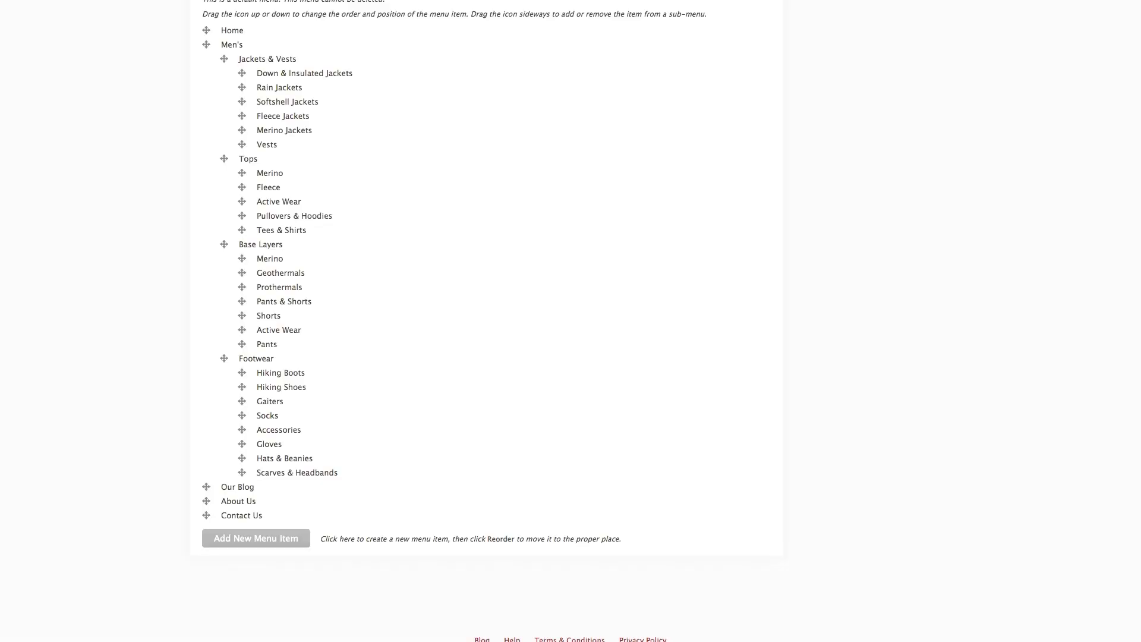
pyautogui.scroll(1, 398, 409)
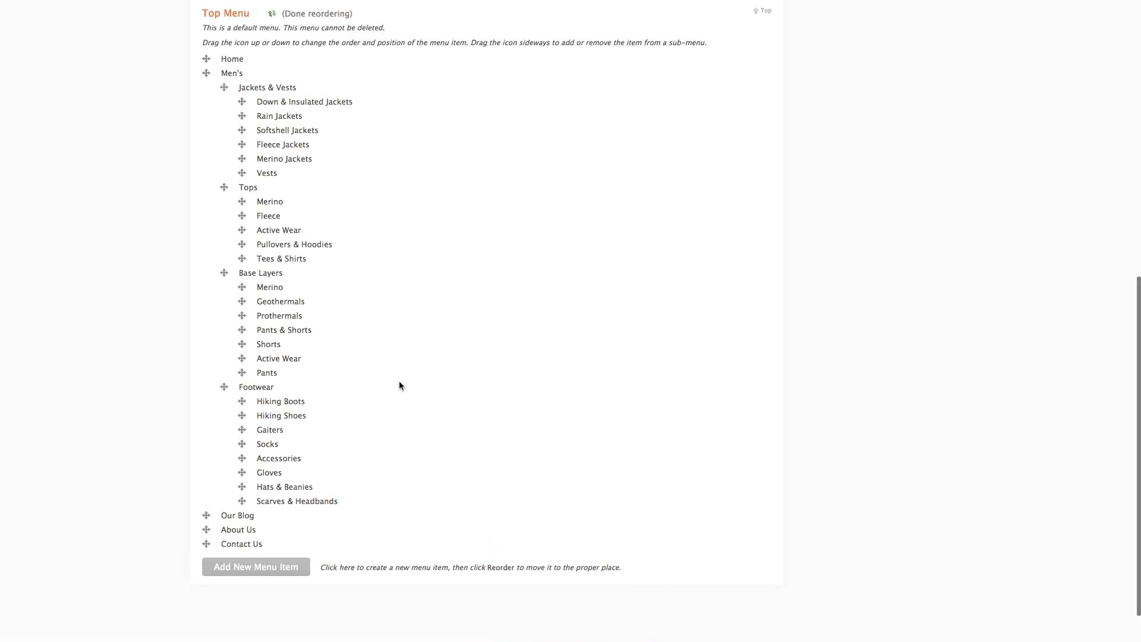
pyautogui.click(329, 13)
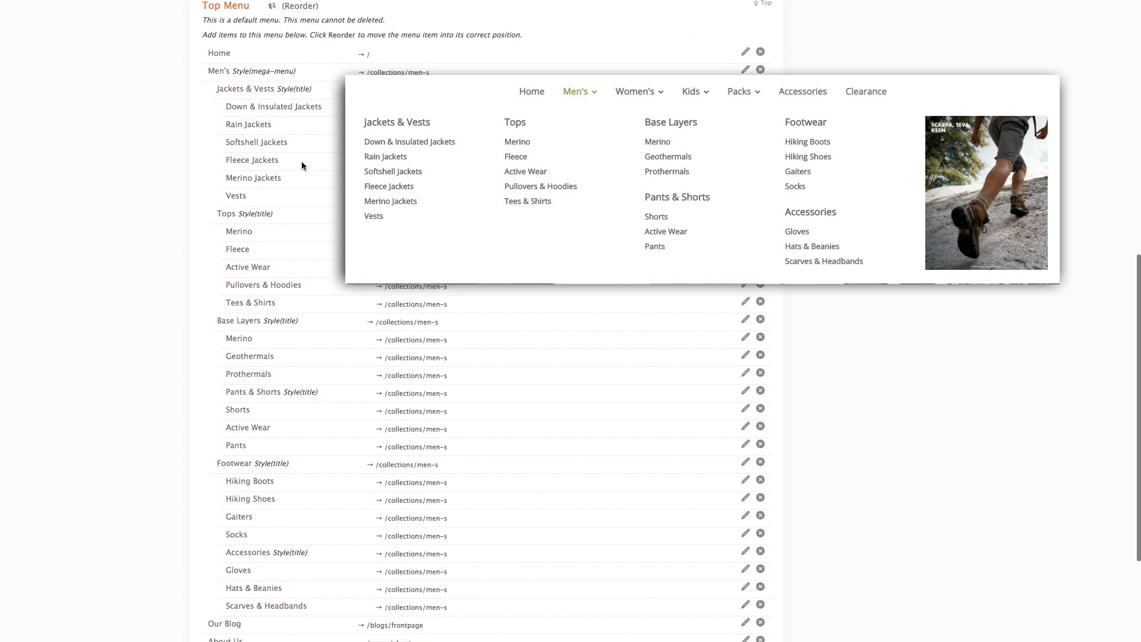
pyautogui.scroll(-5, 275, 204)
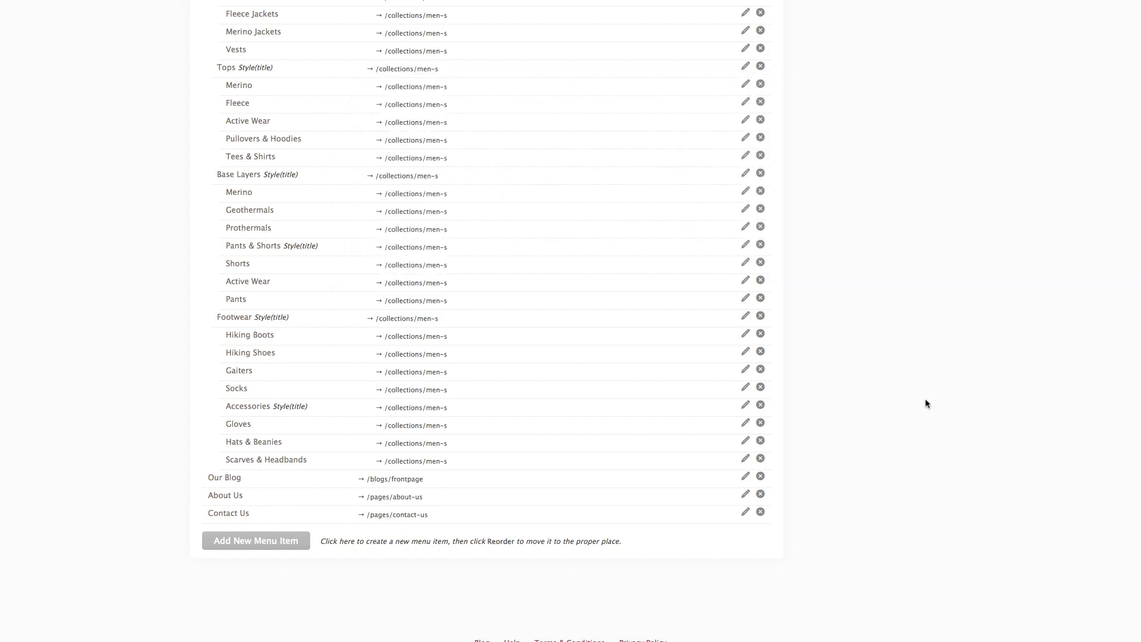
# - Upload the image mens-mega-menu.jpg to the store's uploaded files
pyautogui.scroll(20, 832, 424)
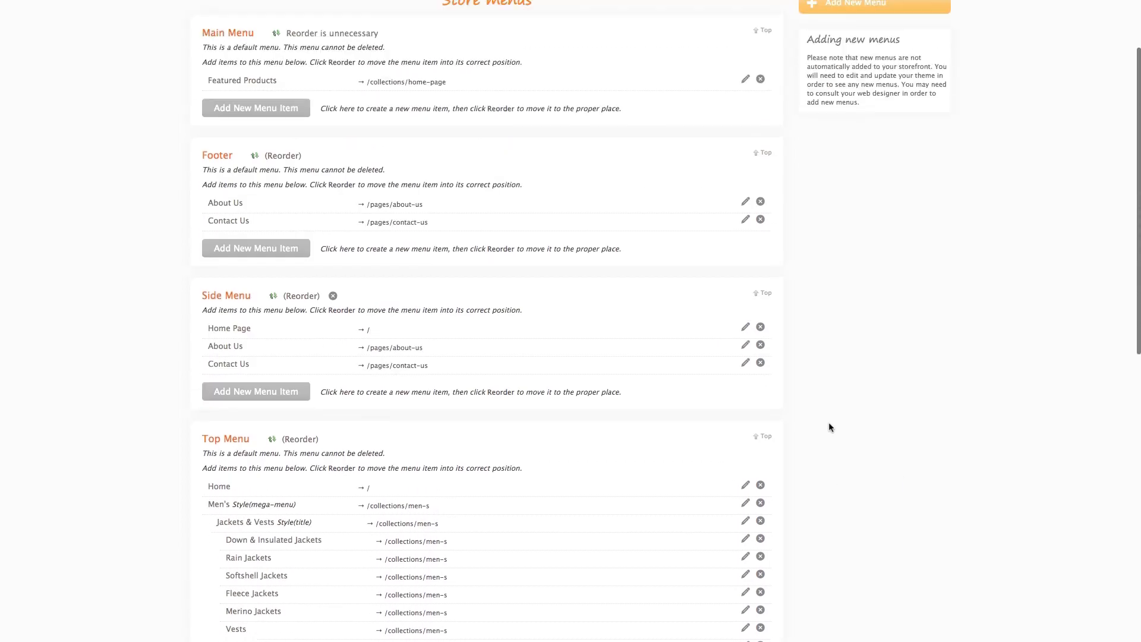
pyautogui.moveTo(675, 11)
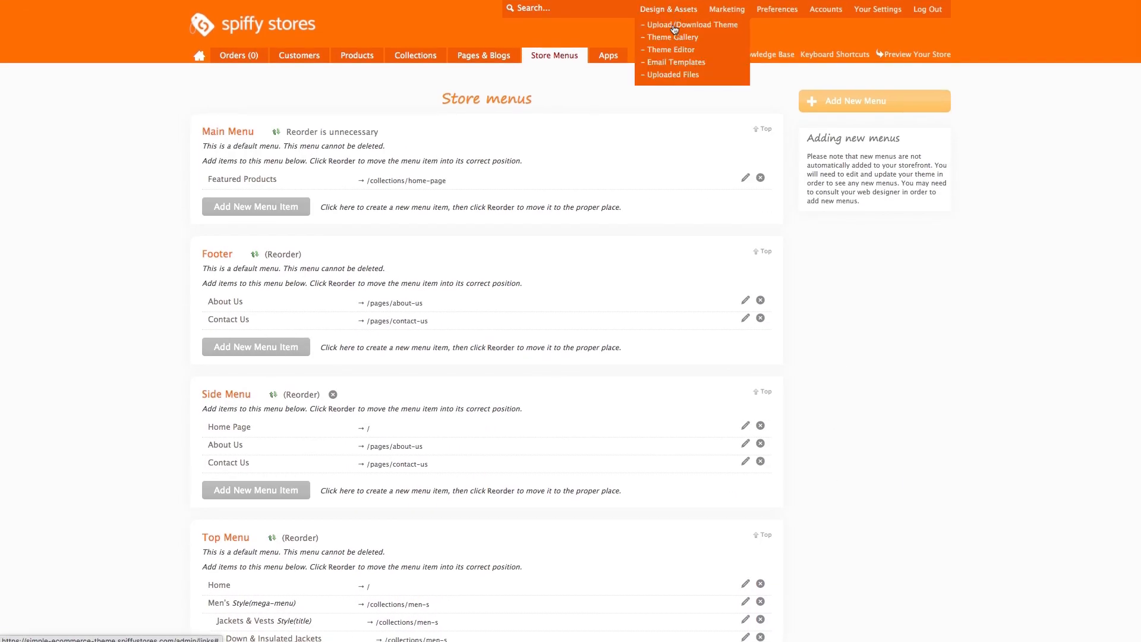
pyautogui.click(669, 75)
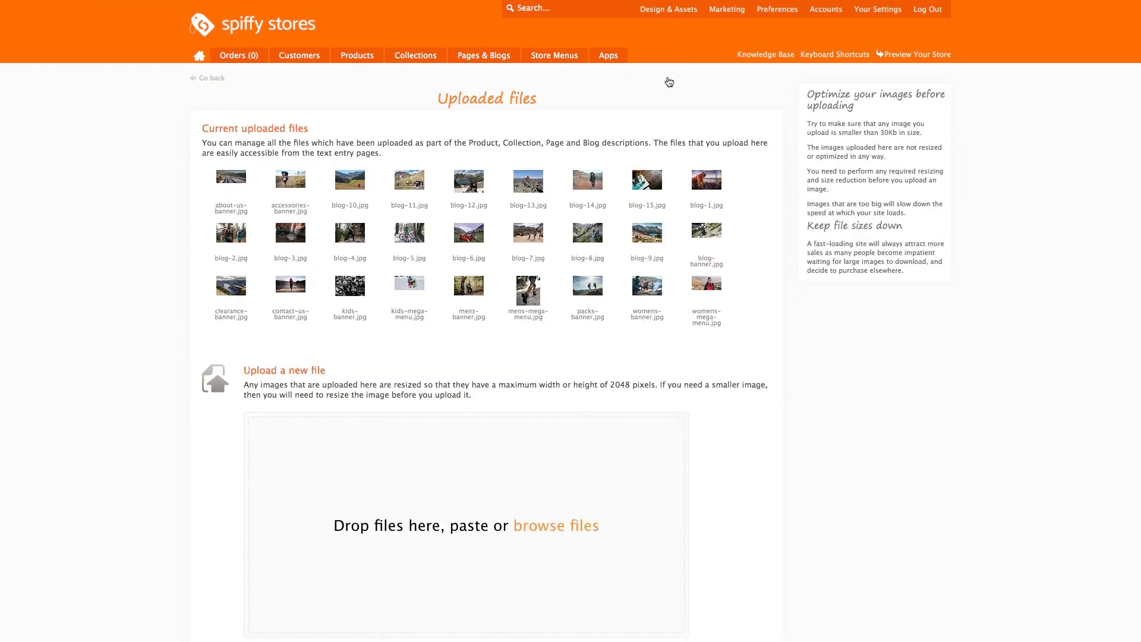
pyautogui.scroll(-3, 252, 344)
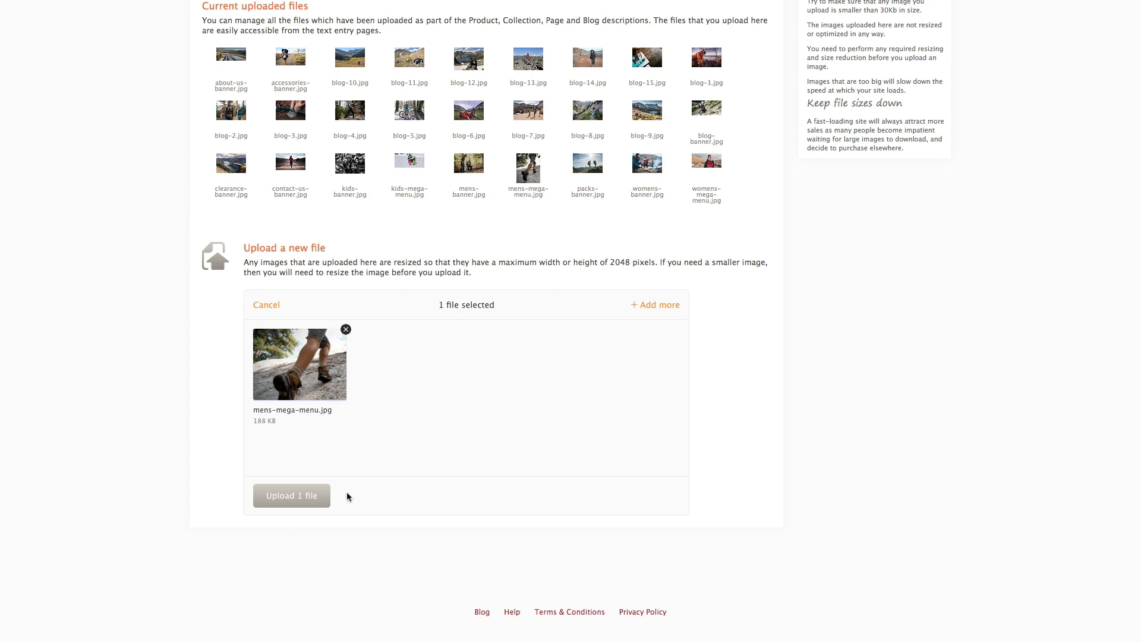
pyautogui.click(292, 495)
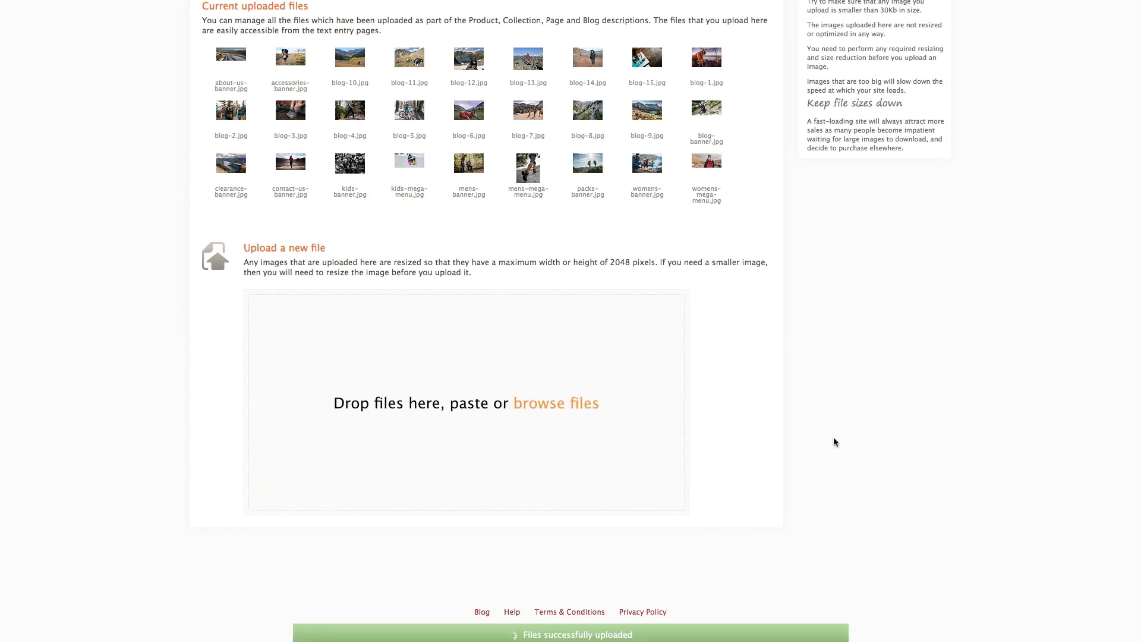
# - Add a "/files/mens-mega-menu.jpg" item to the Top Menu, linked to the Men's product collection, with the CSS class "image"
pyautogui.scroll(3, 657, 244)
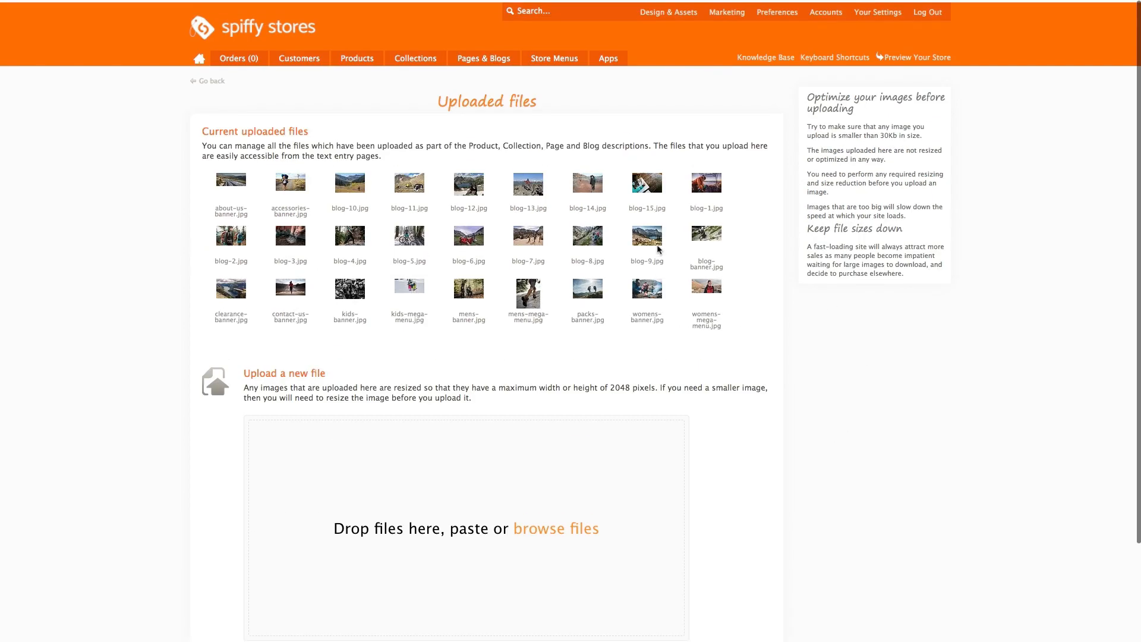
pyautogui.click(551, 59)
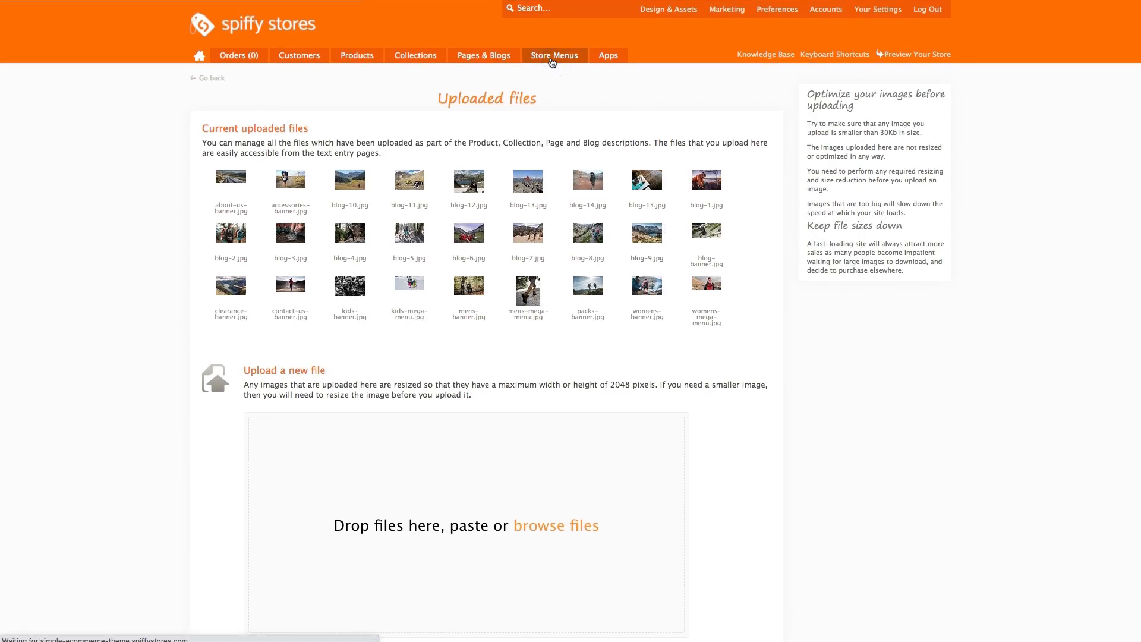
pyautogui.scroll(-12, 354, 454)
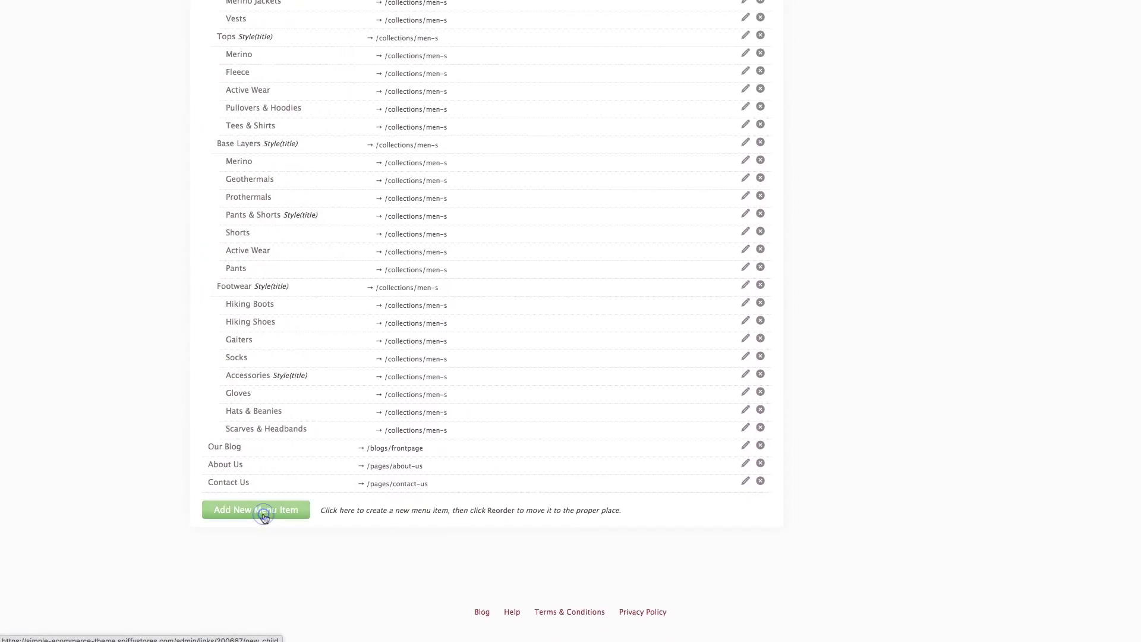
pyautogui.click(264, 511)
pyautogui.click(407, 150)
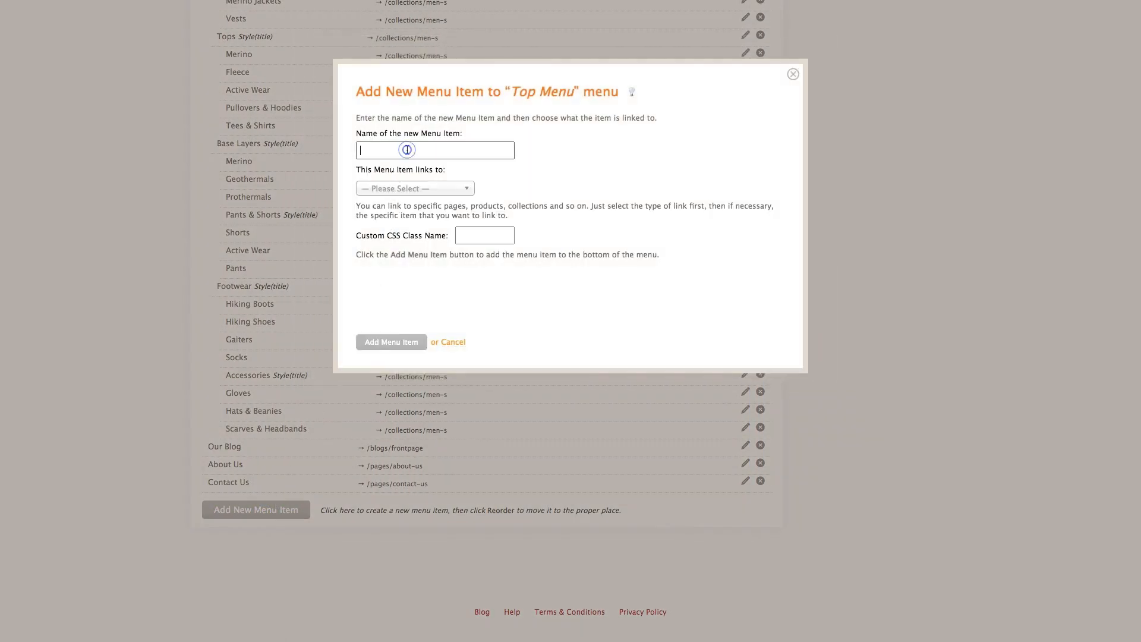
pyautogui.write('/files/mens-mega-menu.jpg')
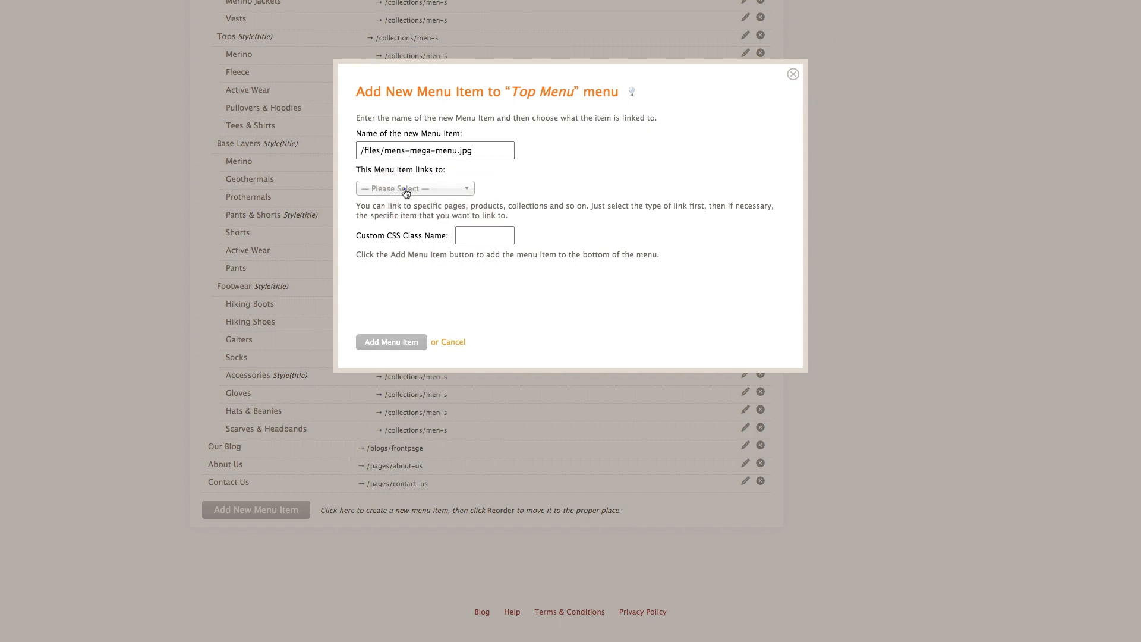
pyautogui.click(407, 189)
pyautogui.click(399, 216)
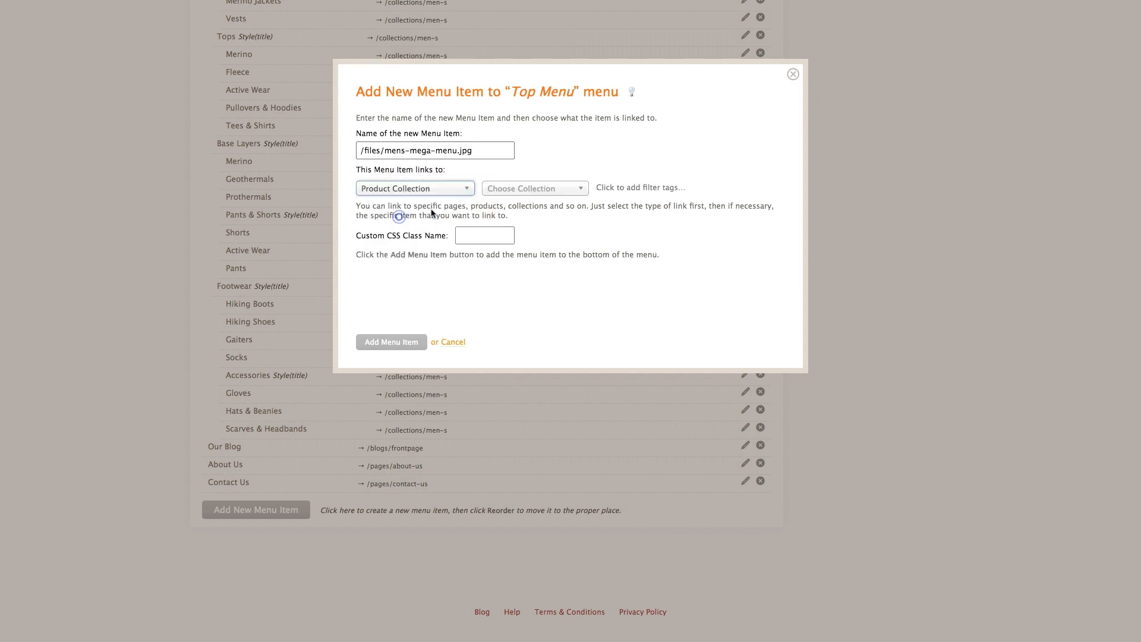
pyautogui.click(519, 190)
pyautogui.click(517, 277)
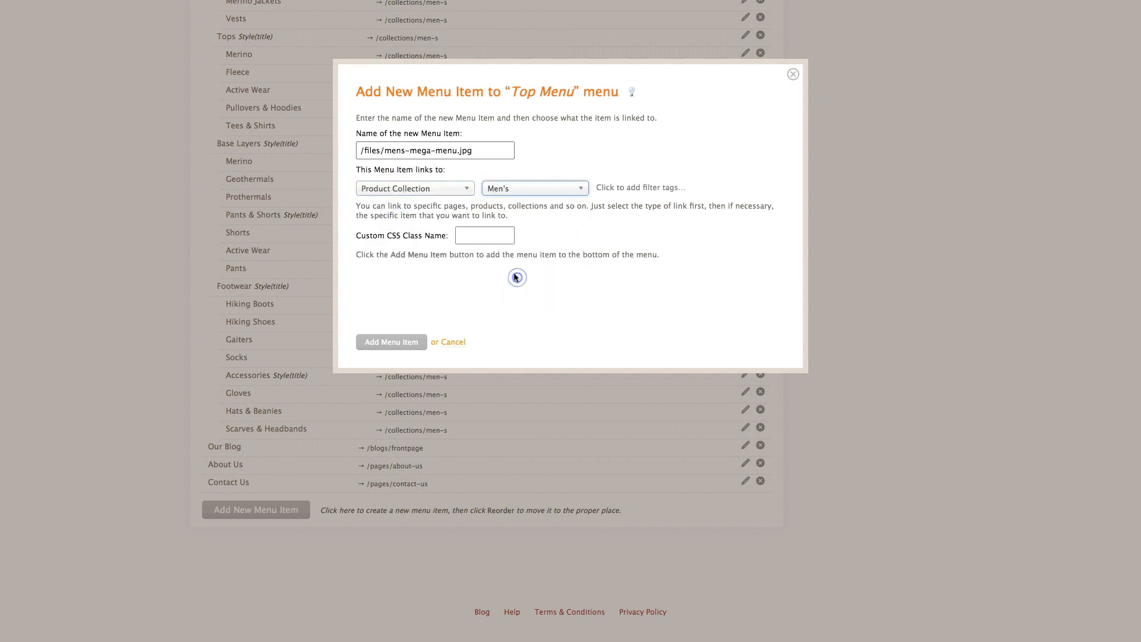
pyautogui.click(483, 236)
pyautogui.write('image')
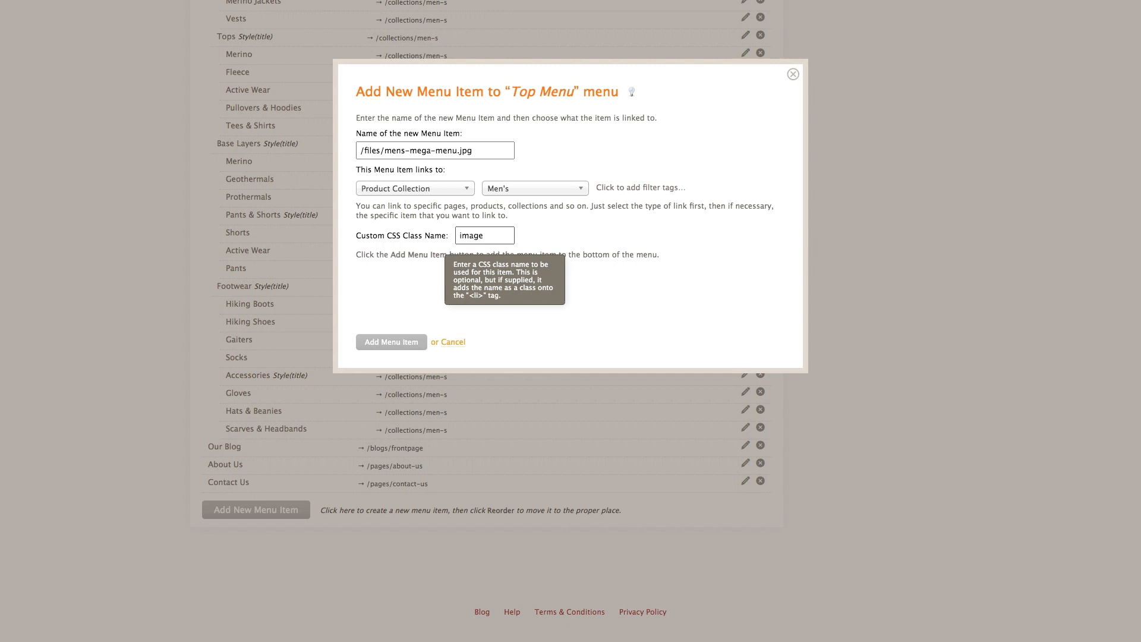
pyautogui.press('Return')
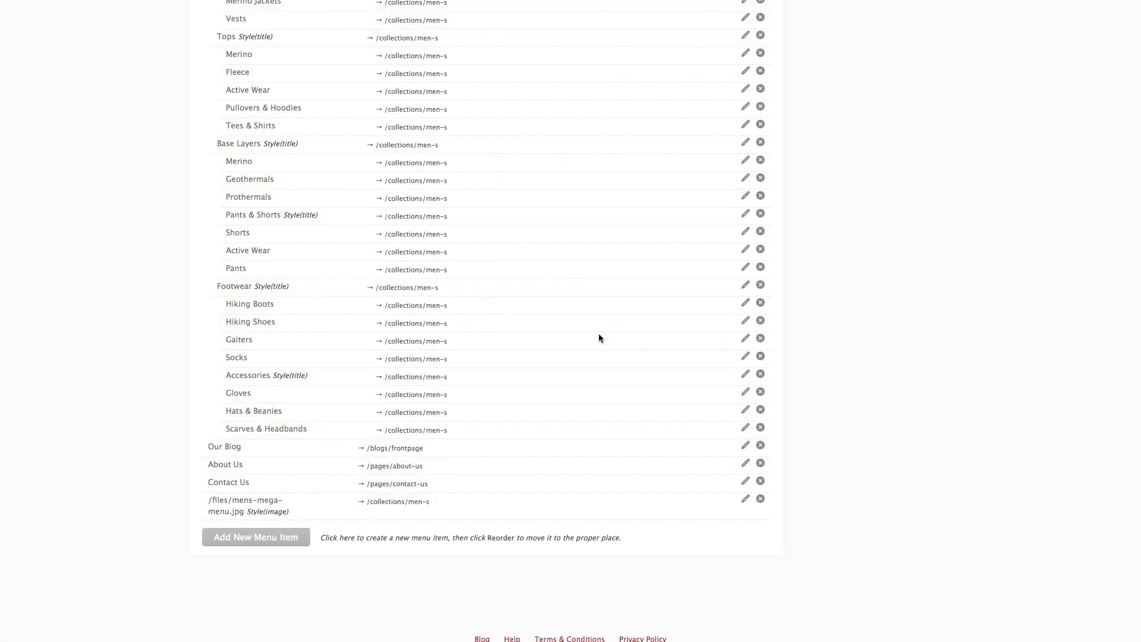
# - Move the /files/mens-mega-menu.jpg item into Men's in the Top Menu, below the Footwear group
pyautogui.scroll(5, 128, 376)
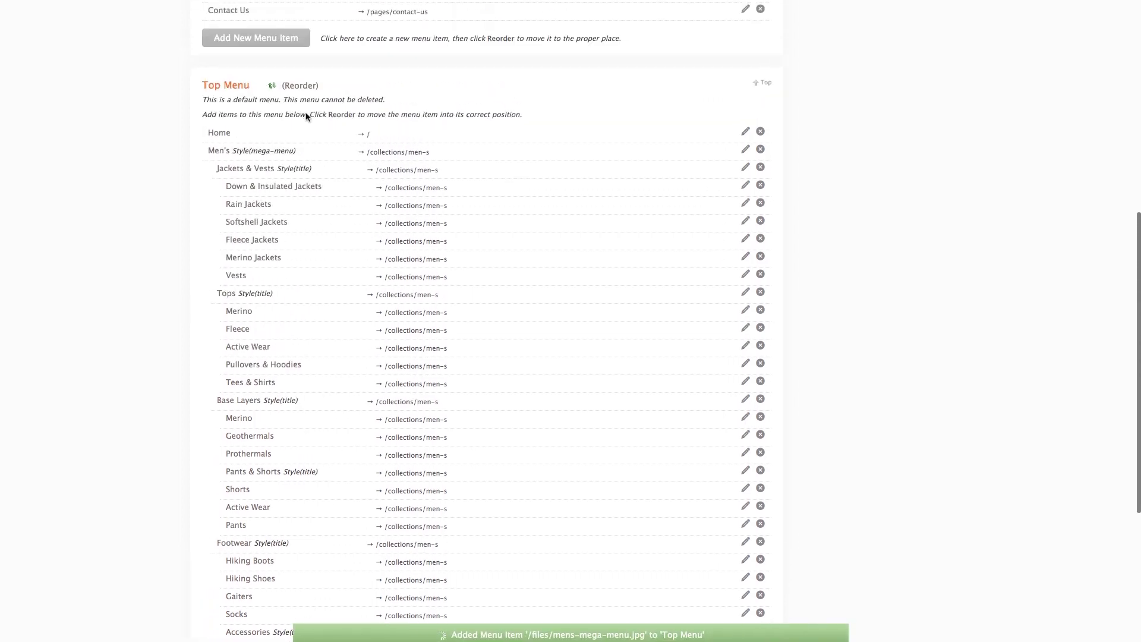
pyautogui.click(300, 86)
pyautogui.scroll(-3, 130, 315)
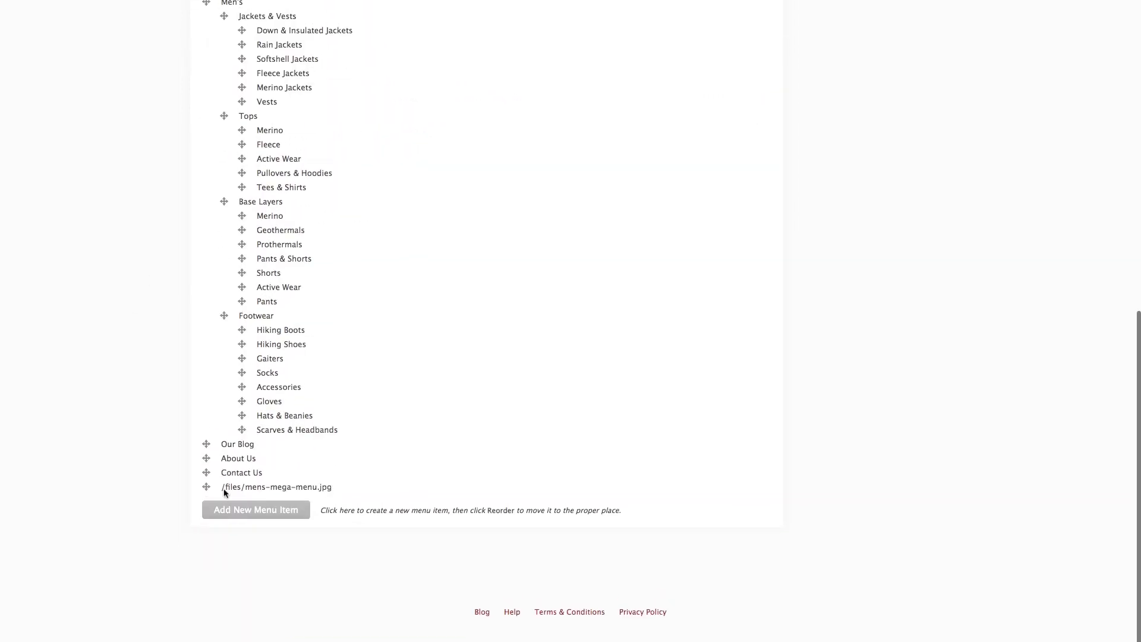
pyautogui.moveTo(206, 486); pyautogui.dragTo(220, 447)
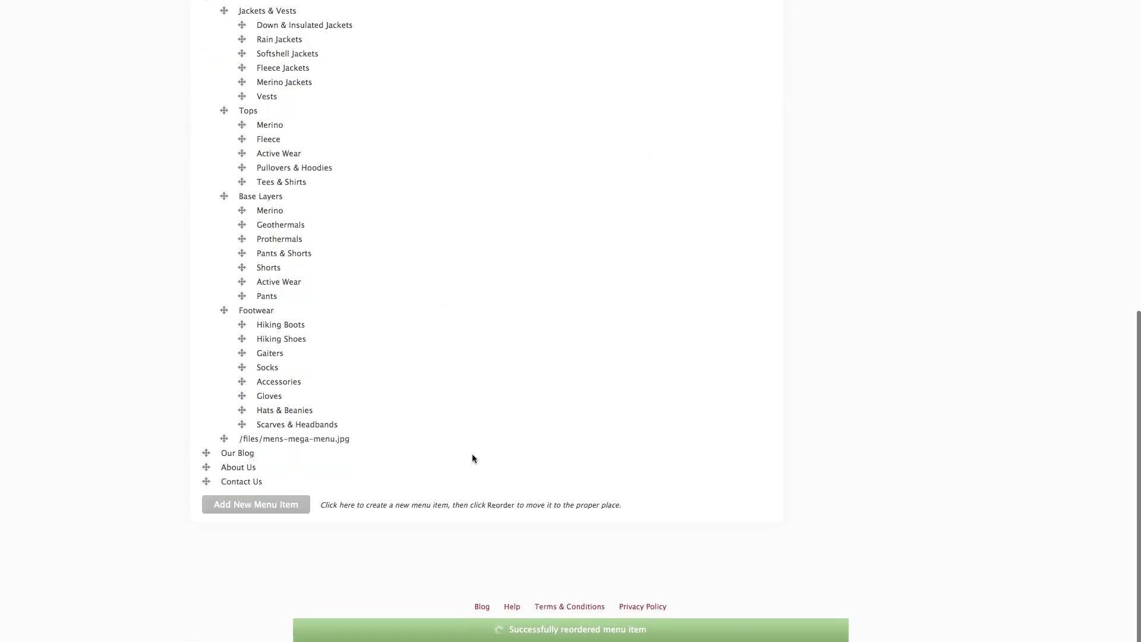
pyautogui.scroll(3, 472, 457)
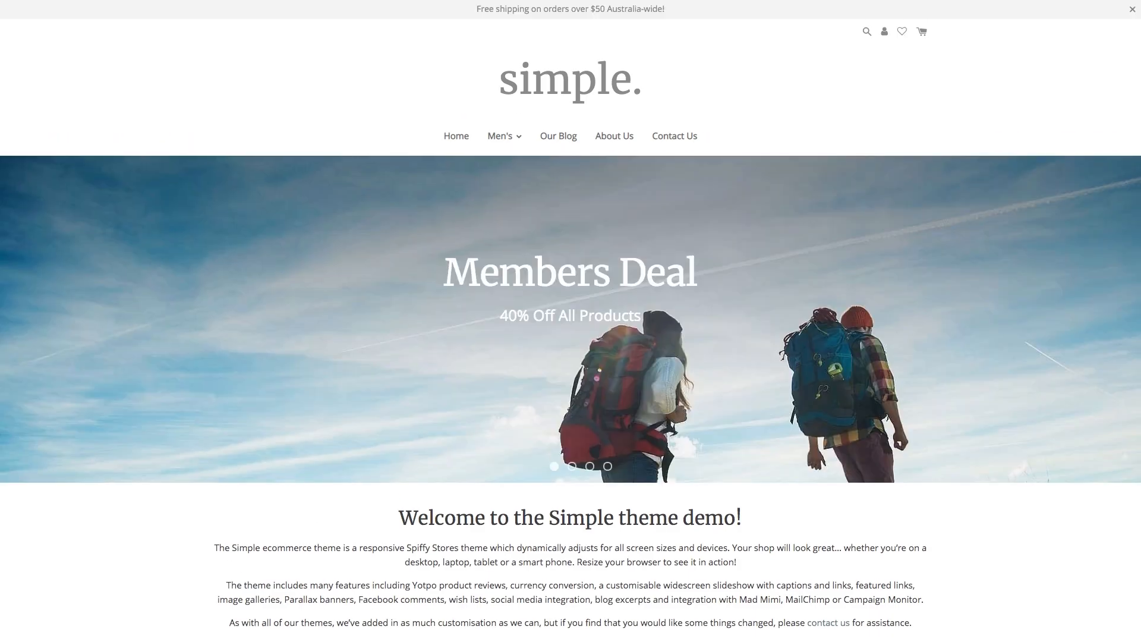
# - Compare the Men's and Women's mega menus on the storefront, including the placement of their images
pyautogui.moveTo(501, 138)
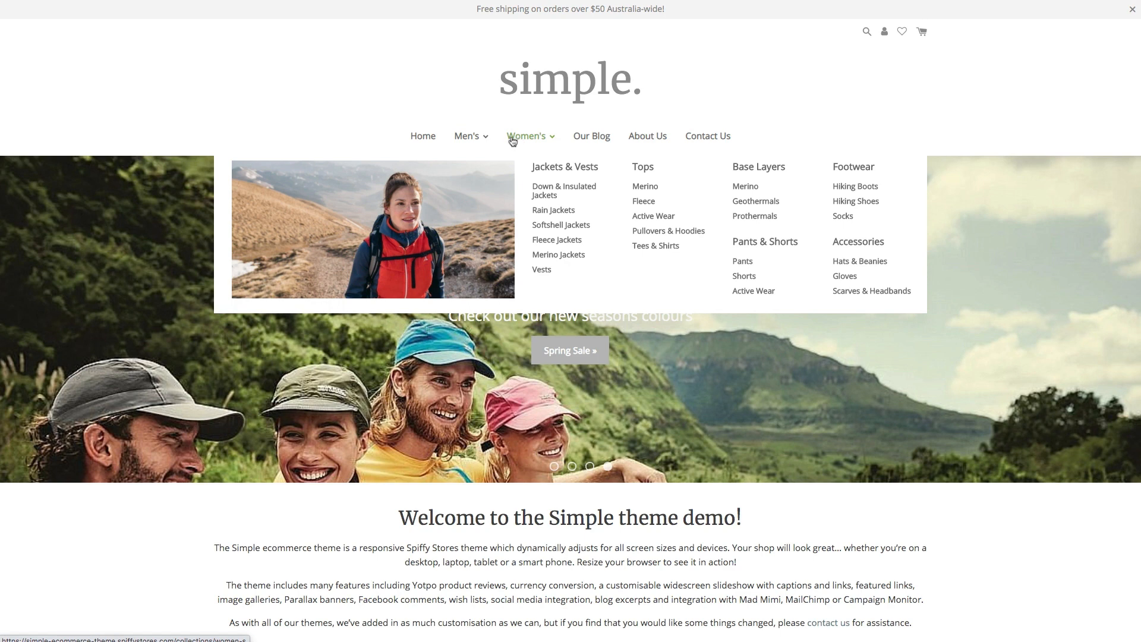
pyautogui.moveTo(478, 142)
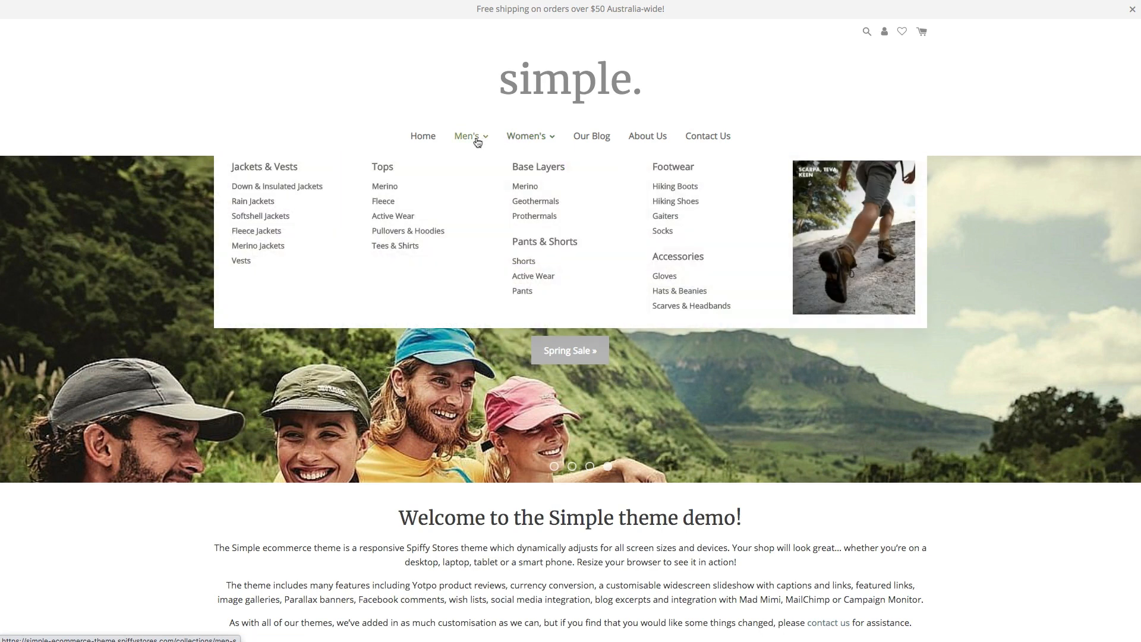
pyautogui.moveTo(512, 141)
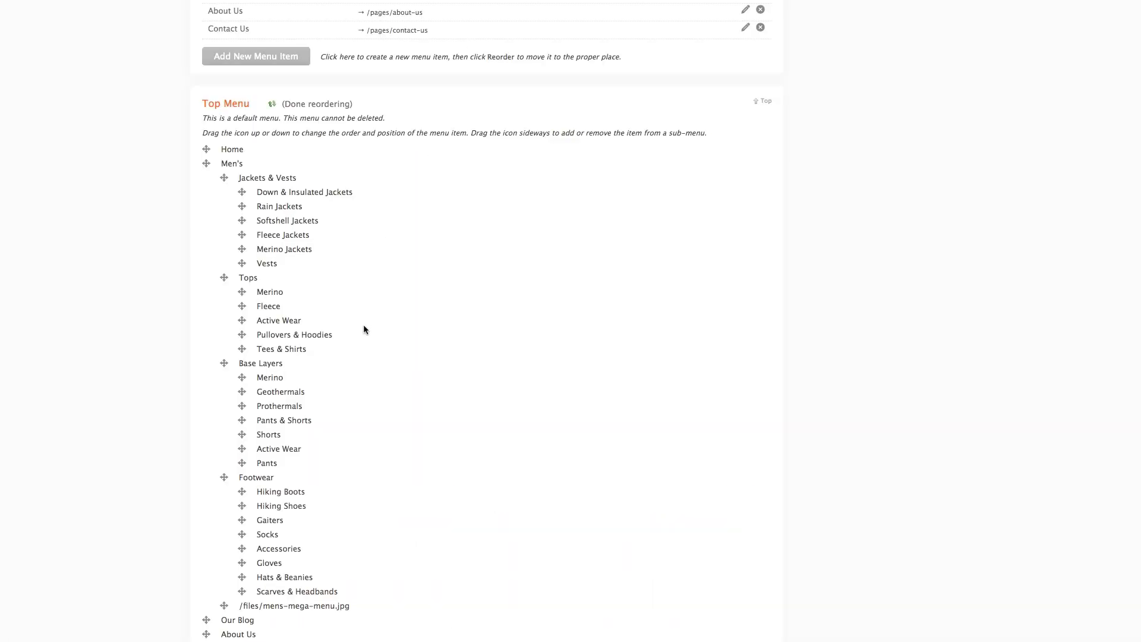
# - Add a "Women's" item to the Top Menu, linked to the Women's product collection, with the CSS class "mega-menu"
pyautogui.scroll(-5, 363, 329)
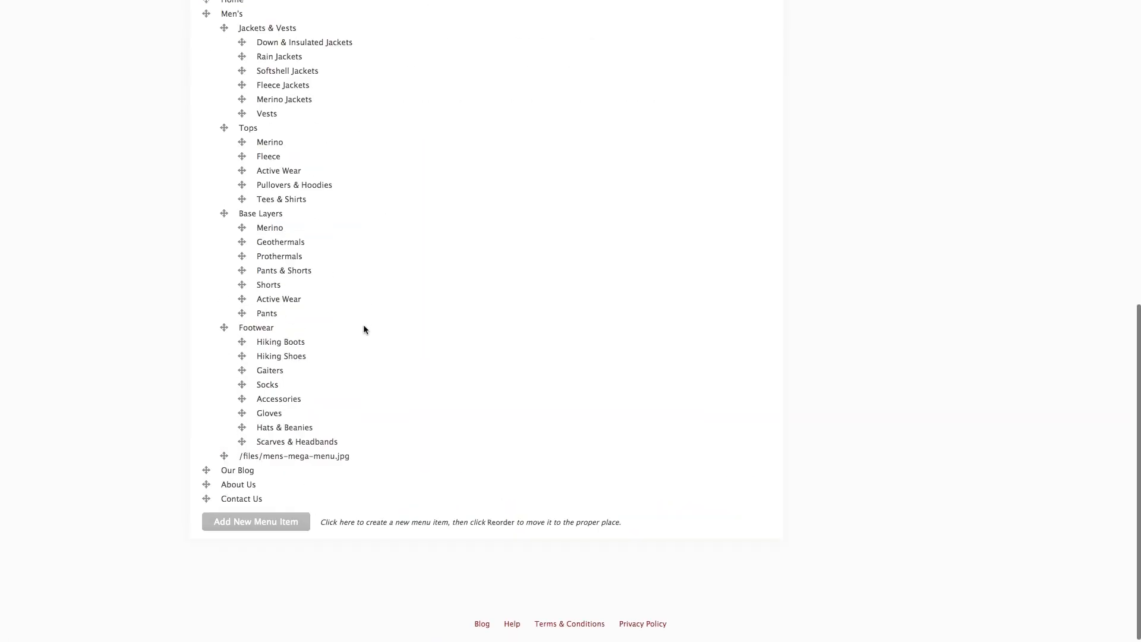
pyautogui.click(271, 511)
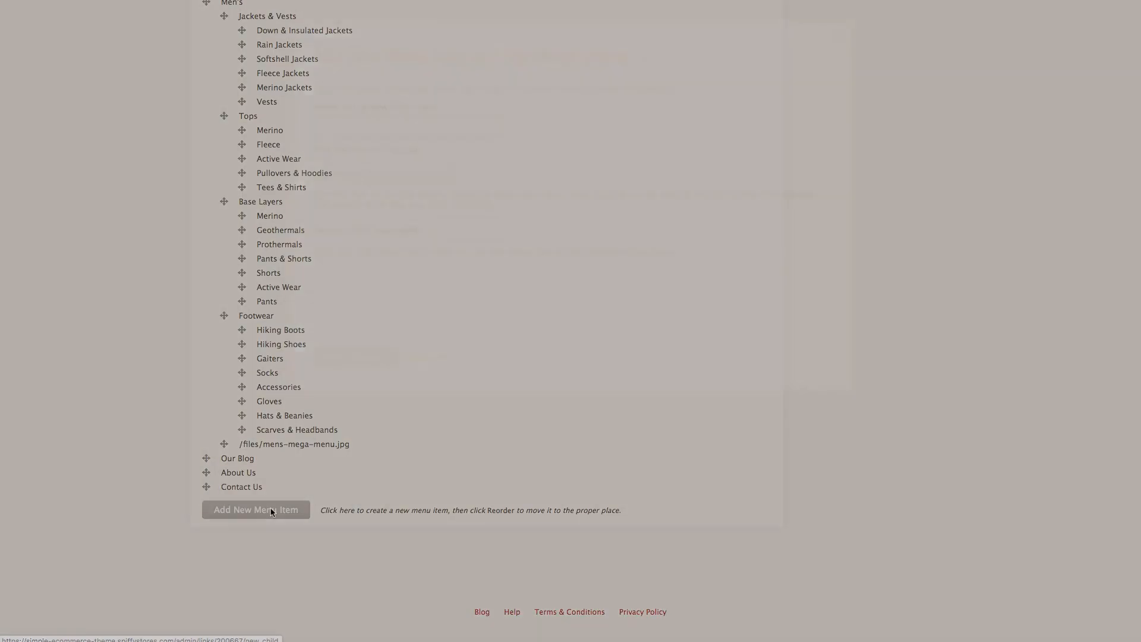
pyautogui.click(424, 148)
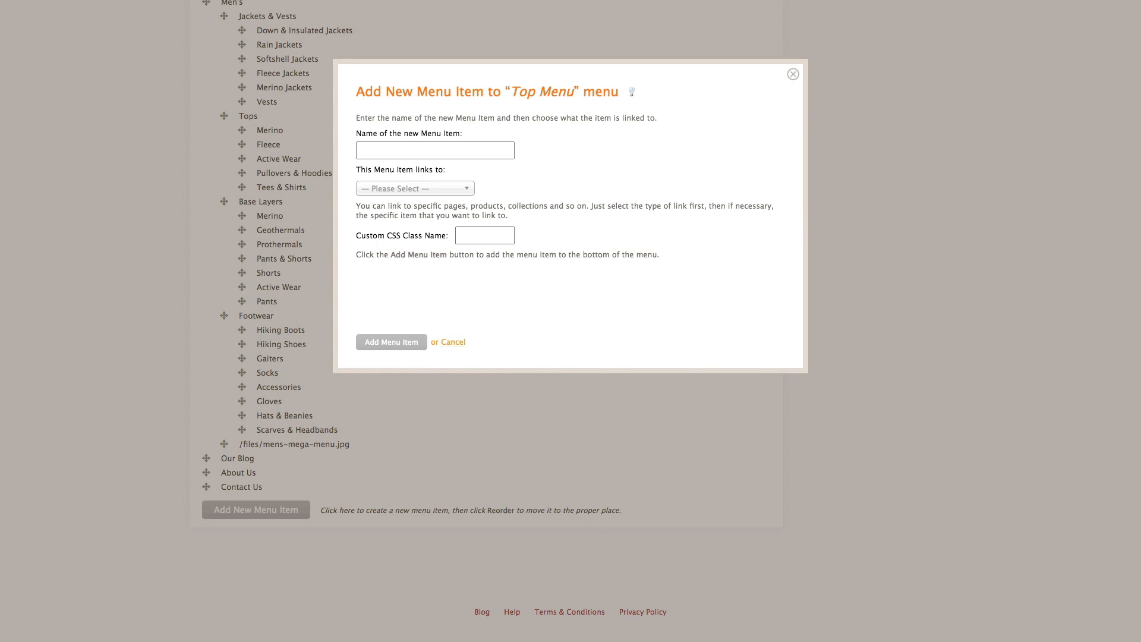
pyautogui.click(413, 151)
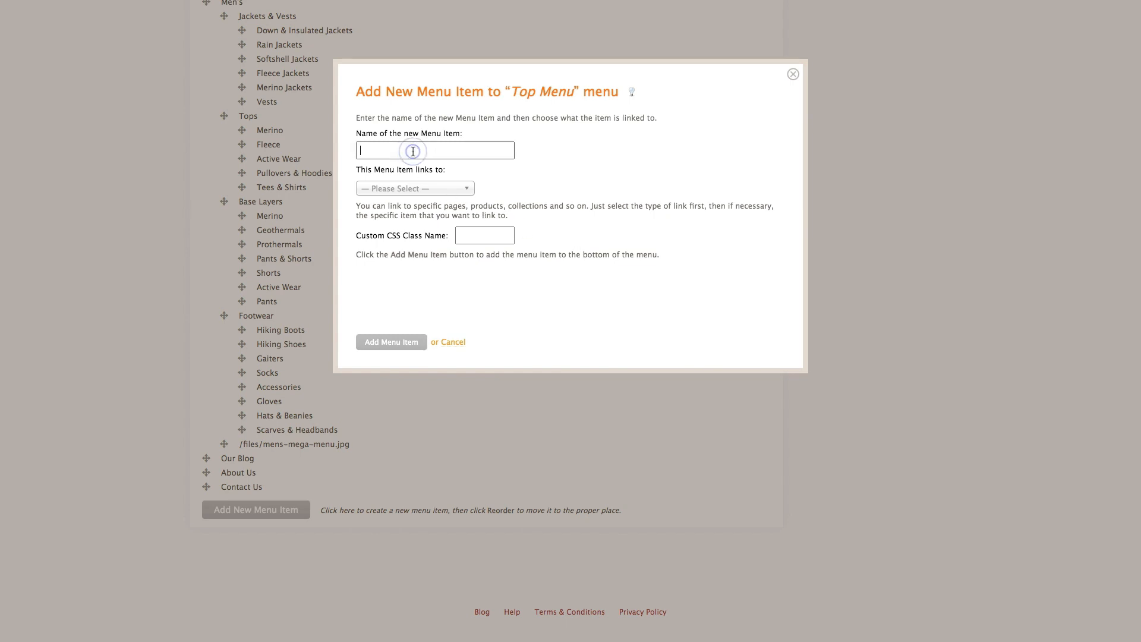
pyautogui.write("Women's")
pyautogui.click(408, 189)
pyautogui.click(404, 215)
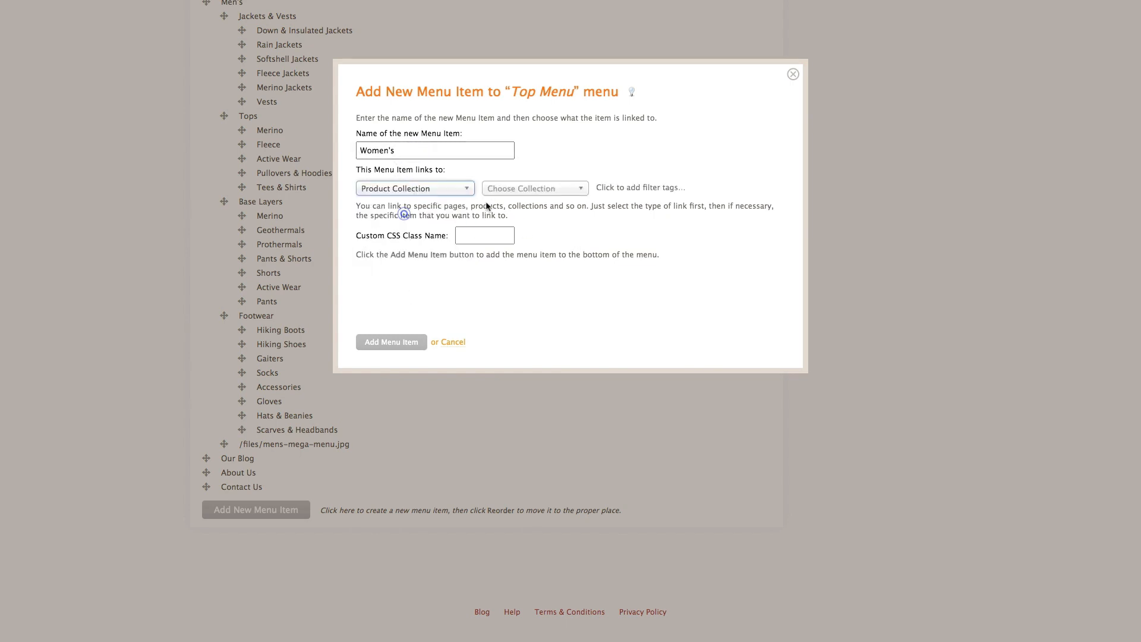
pyautogui.click(510, 188)
pyautogui.scroll(-1, 522, 256)
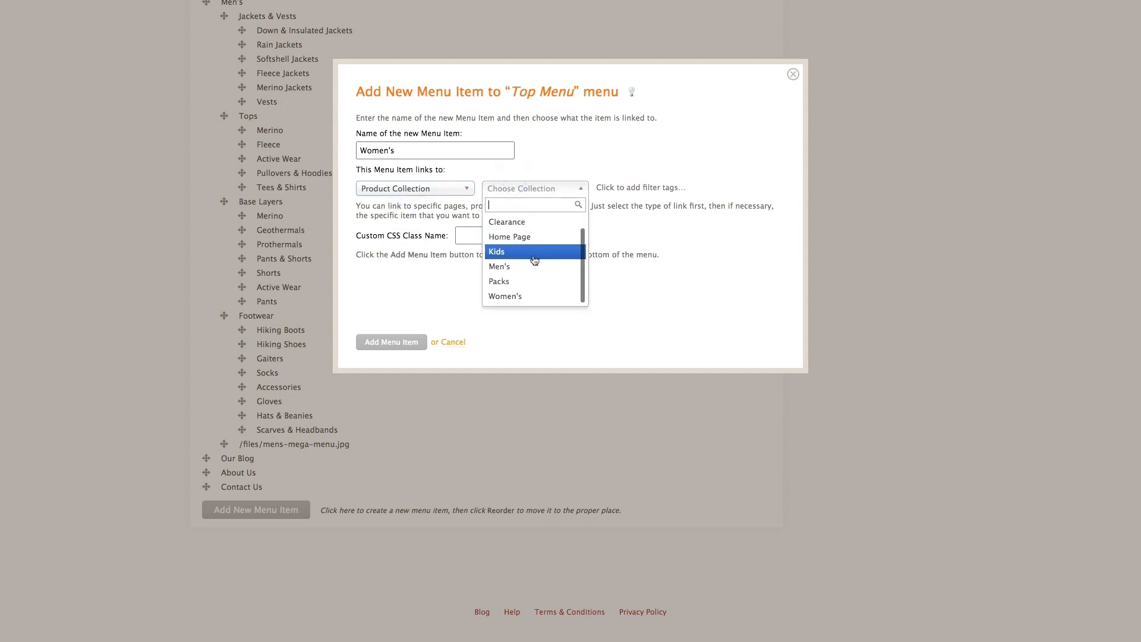
pyautogui.click(510, 301)
pyautogui.click(486, 236)
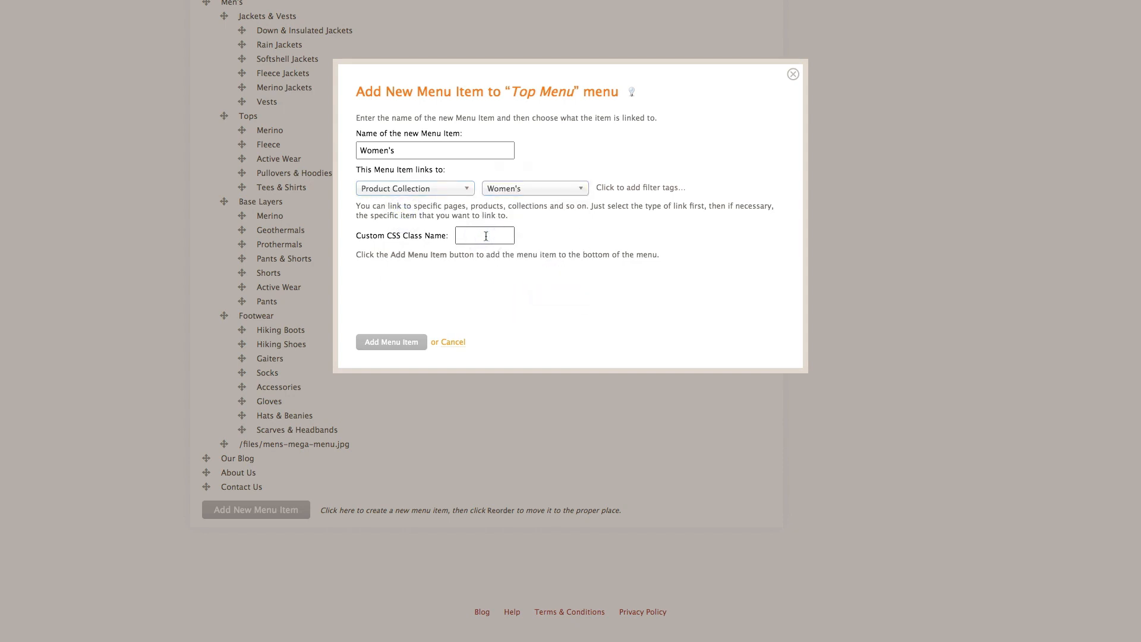
pyautogui.write('mega')
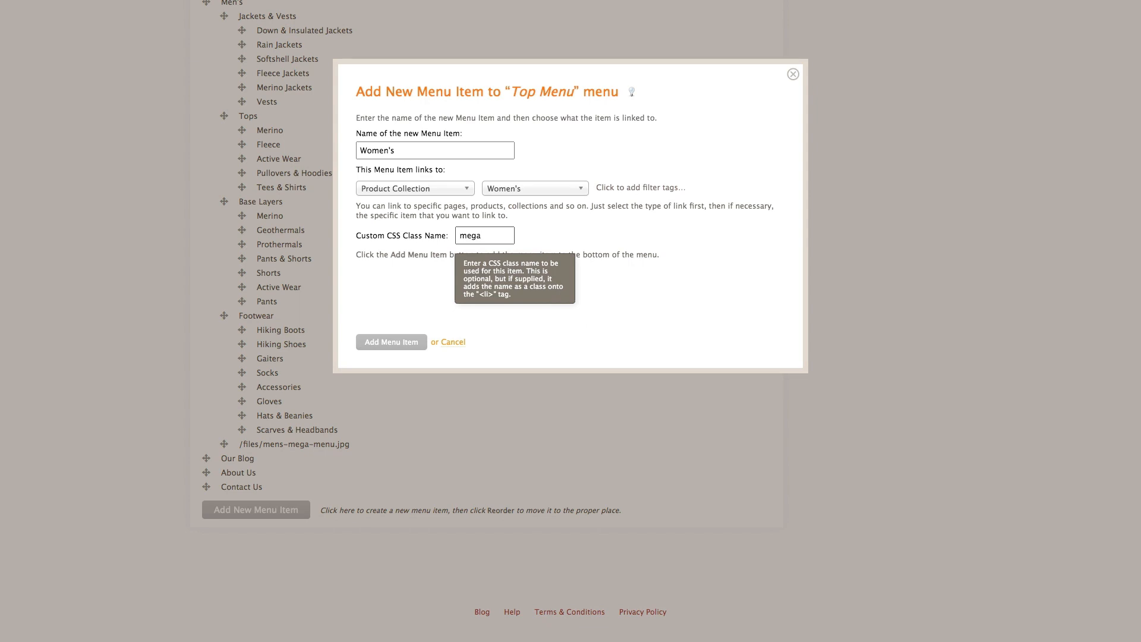
pyautogui.write('-menu')
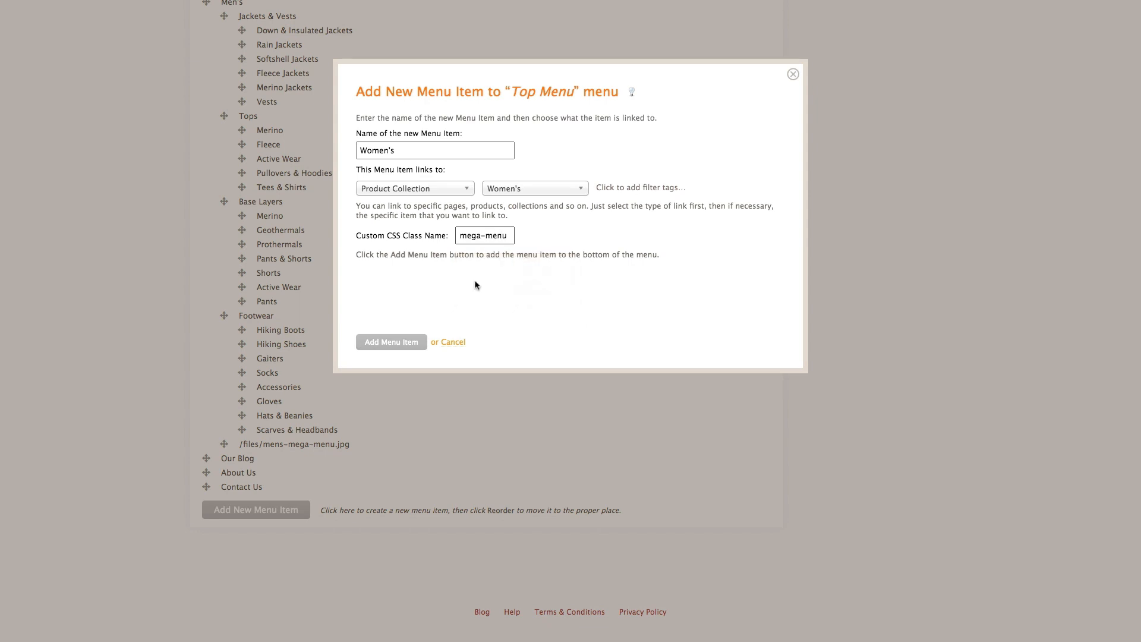
pyautogui.click(393, 349)
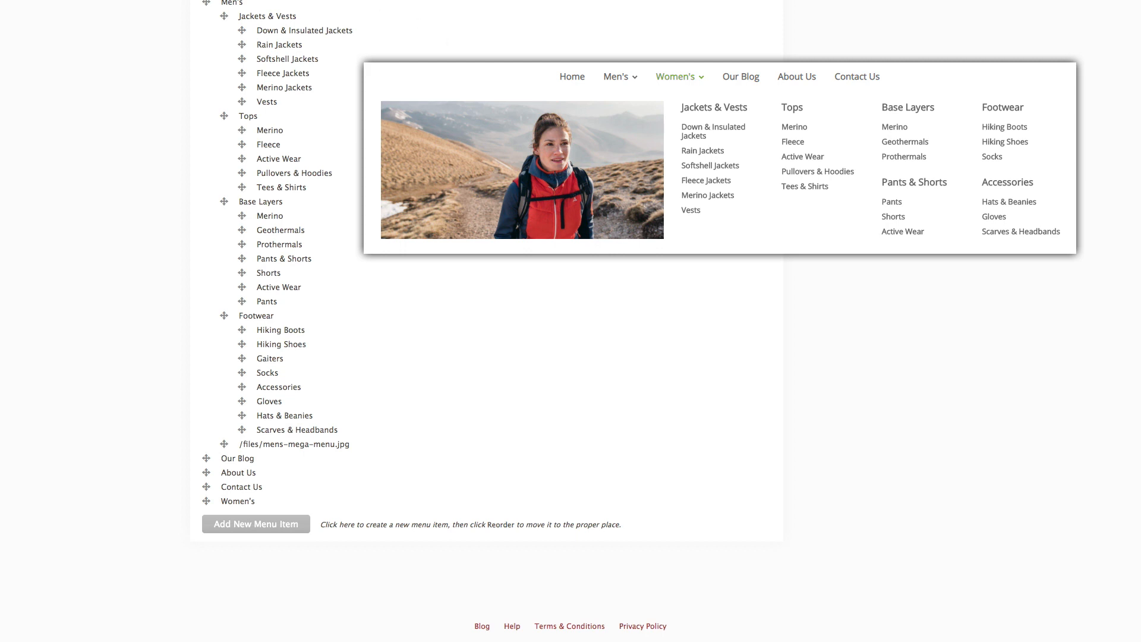
# - Add a "/files/womens-mega-menu.jpg" item to the Top Menu, linked to the Women's product collection, with the CSS class "image-three-columns"
pyautogui.click(274, 521)
pyautogui.click(441, 148)
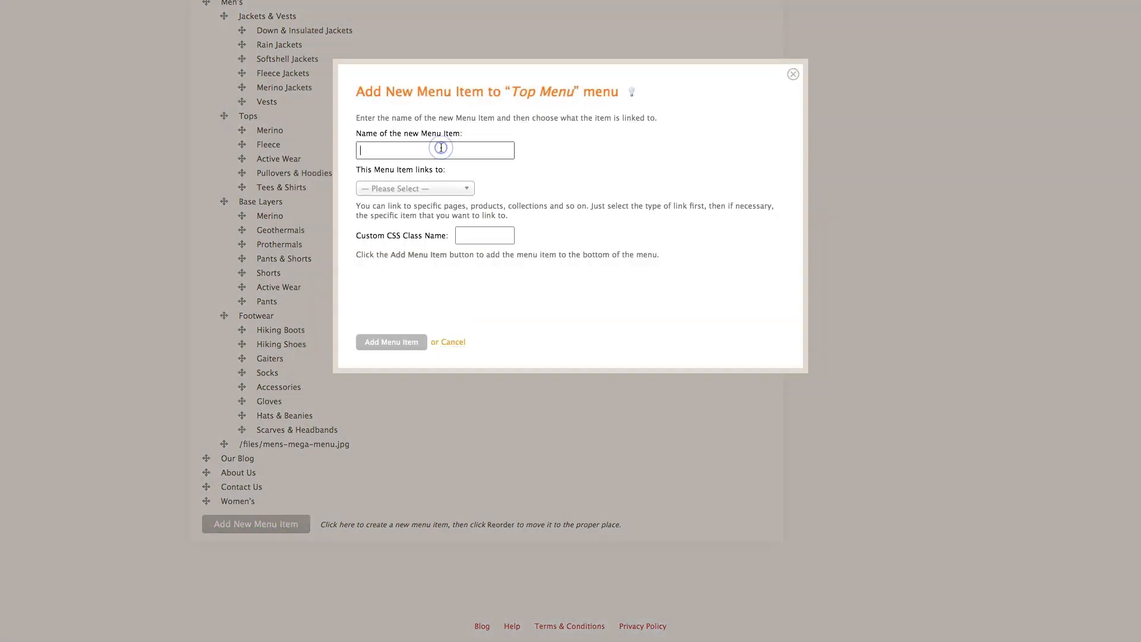
pyautogui.write('/files/womens-mega-menu.jpg')
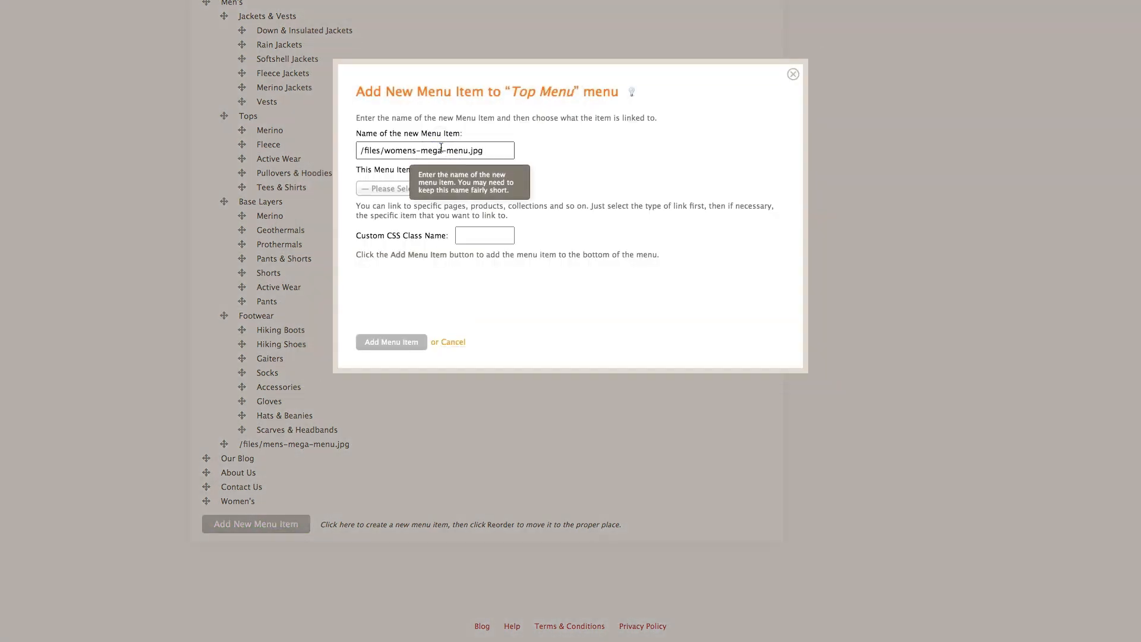
pyautogui.click(424, 190)
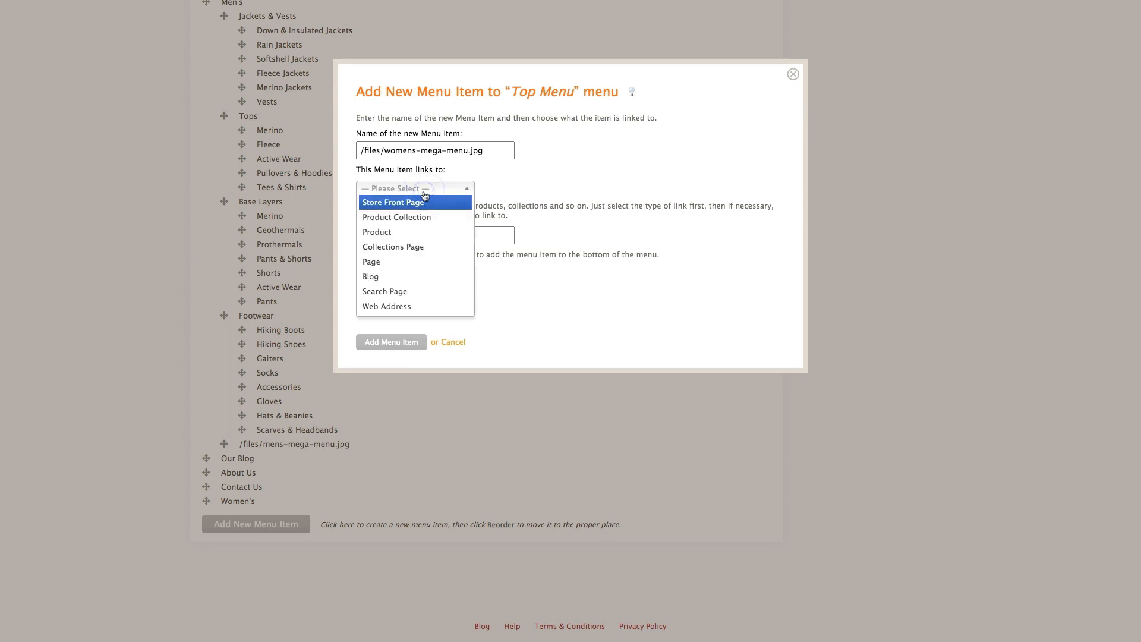
pyautogui.click(407, 218)
pyautogui.click(535, 187)
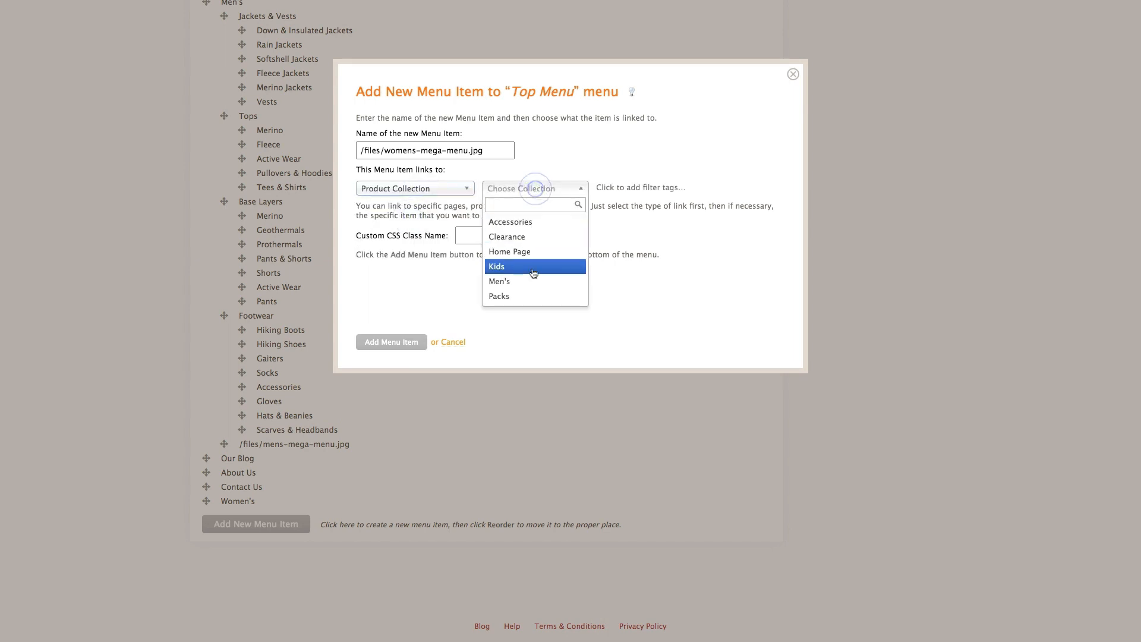
pyautogui.scroll(-1, 527, 295)
pyautogui.click(524, 296)
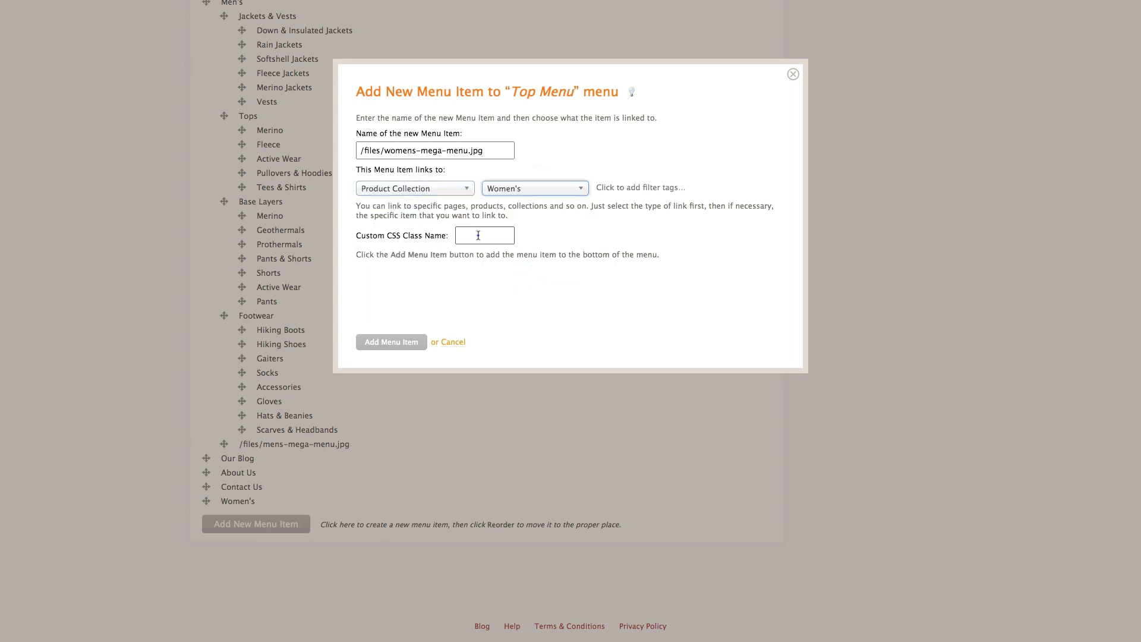
pyautogui.click(478, 235)
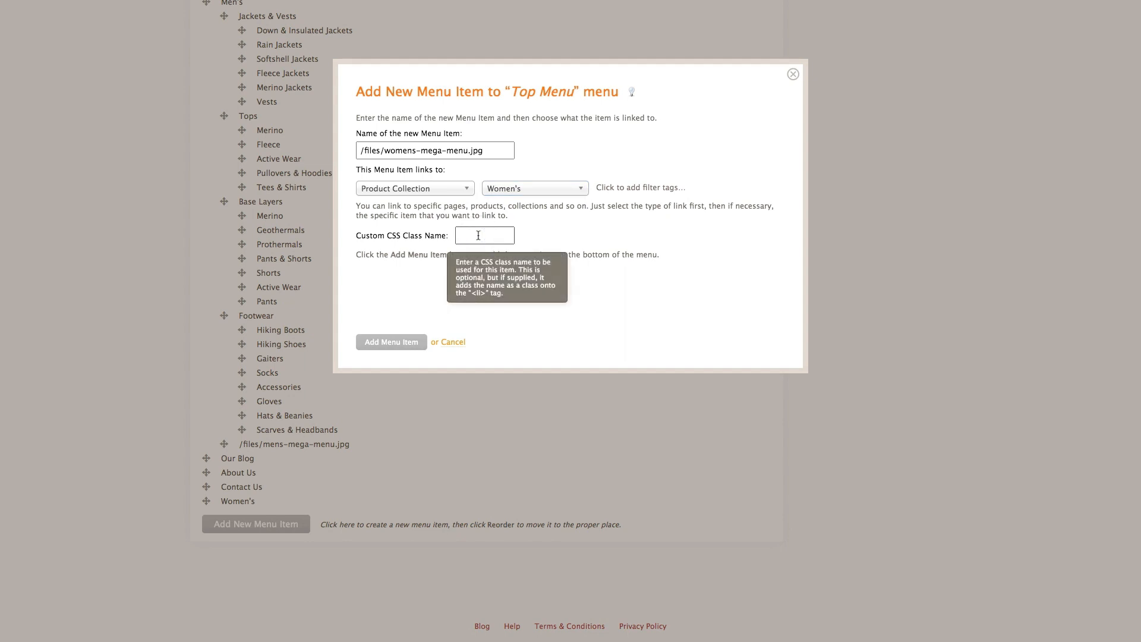
pyautogui.write('image-three')
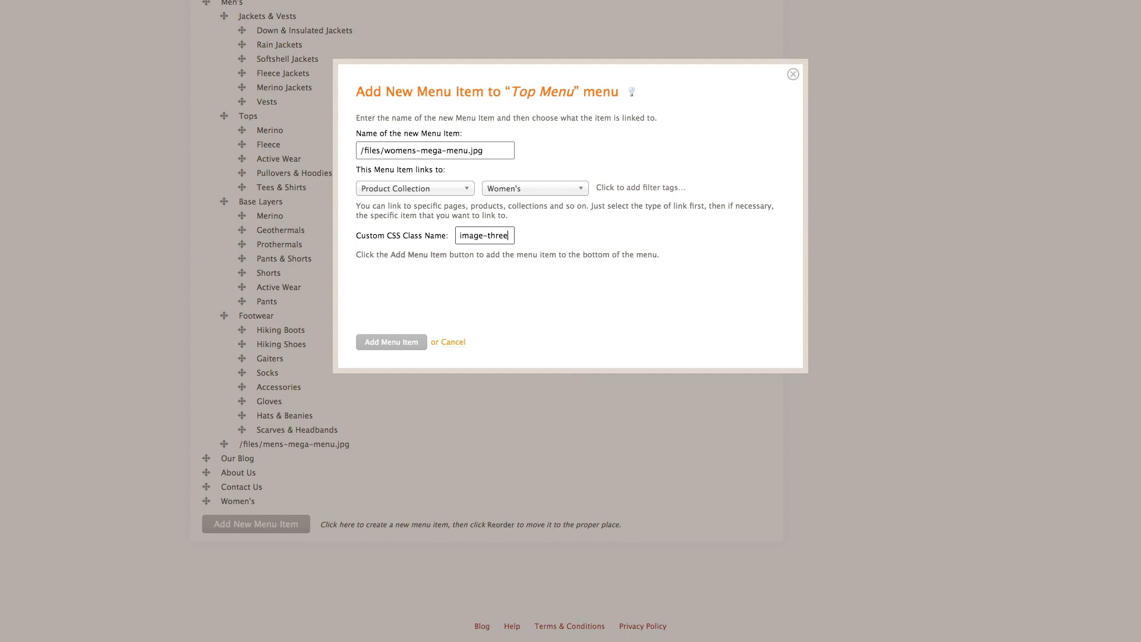
pyautogui.write('-columns')
pyautogui.click(404, 343)
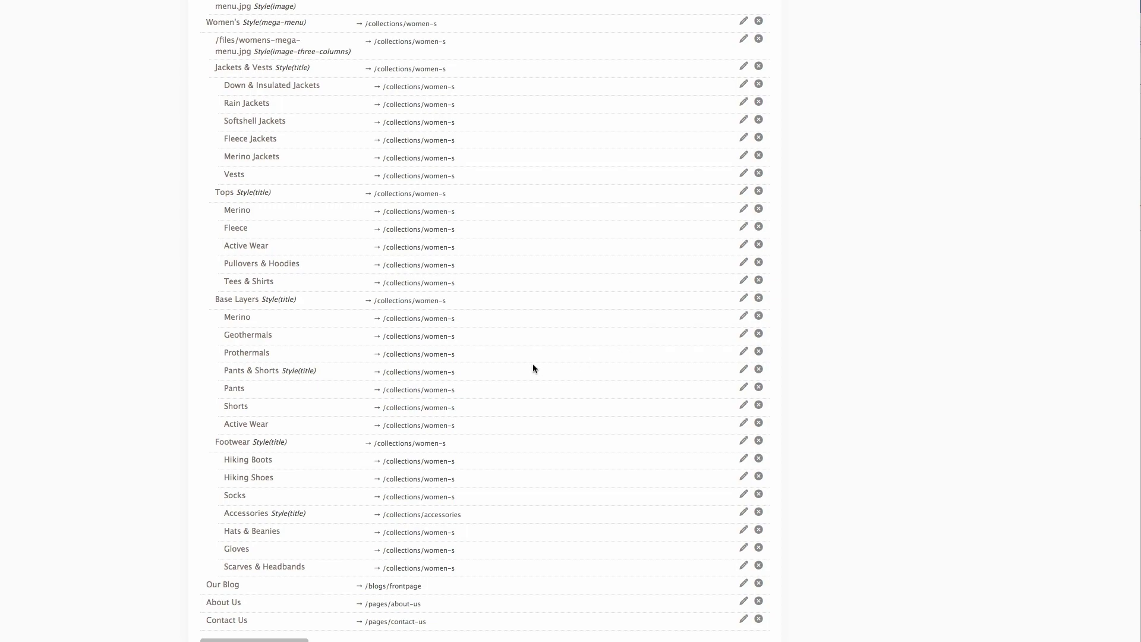
# - Review the Women's item structure in the Top Menu, and check the Women's and Men's mega menus on the storefront
pyautogui.scroll(-2, 533, 364)
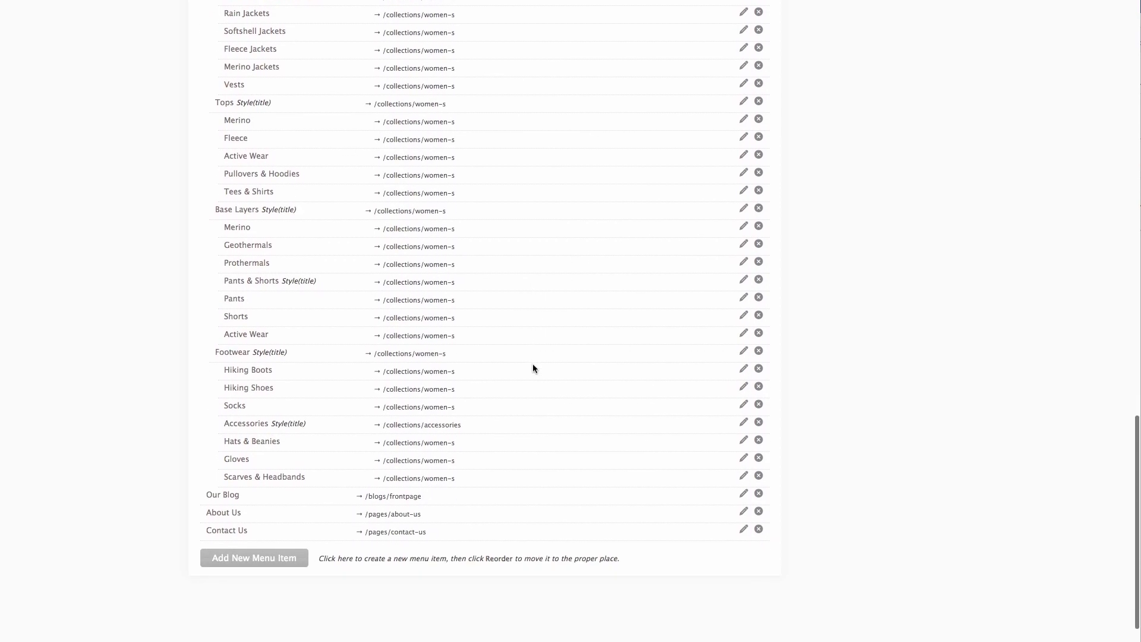
pyautogui.scroll(4, 532, 364)
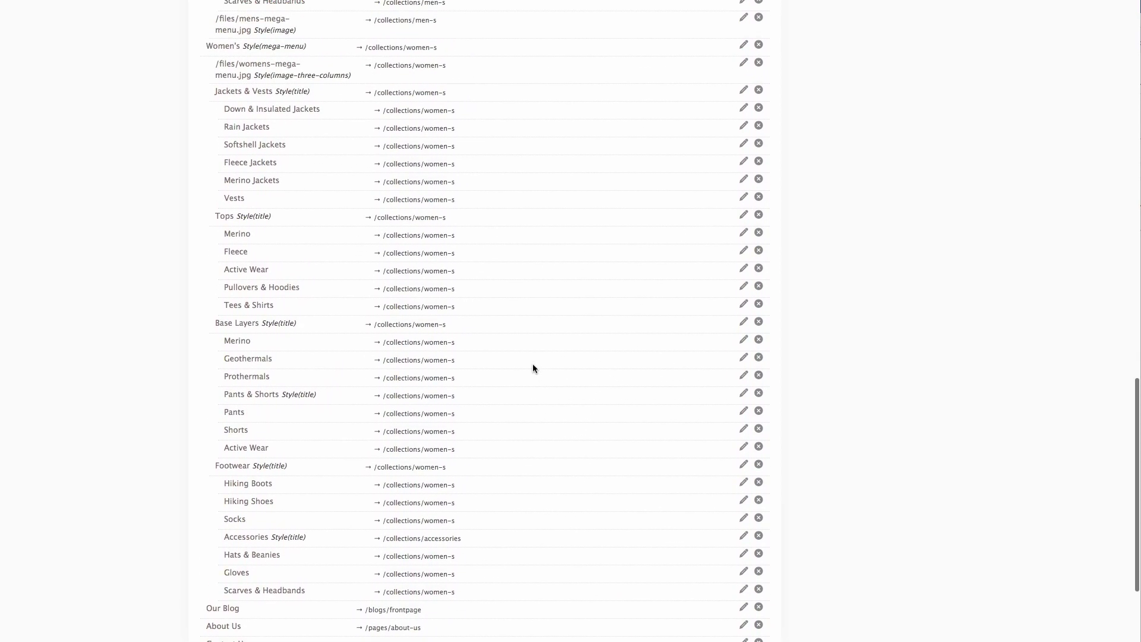
pyautogui.scroll(4, 533, 364)
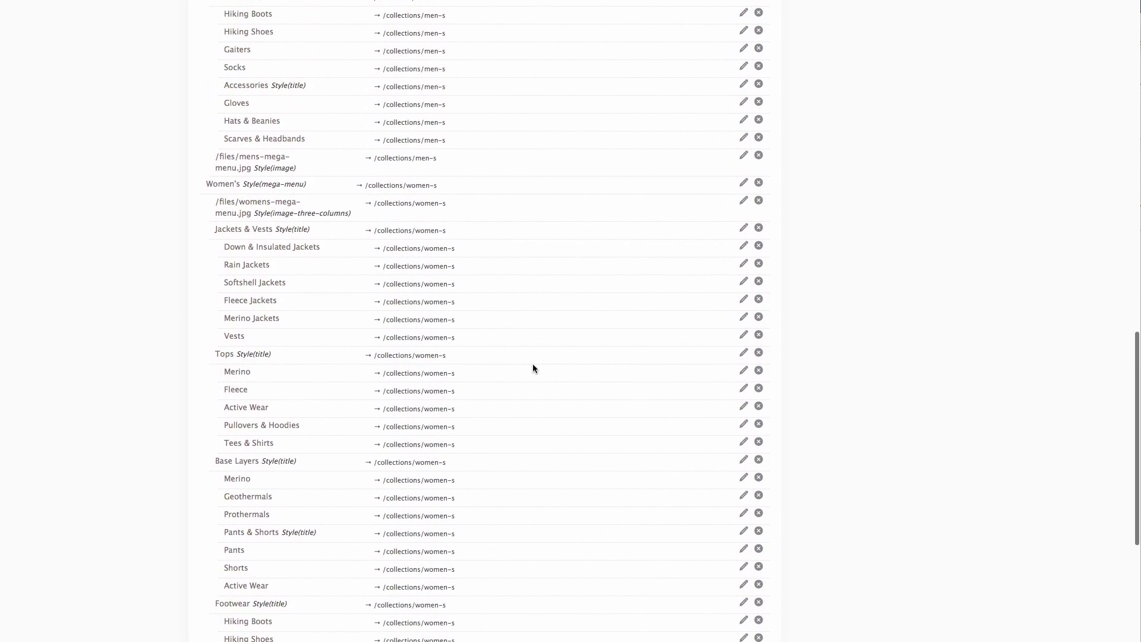
pyautogui.scroll(10, 533, 368)
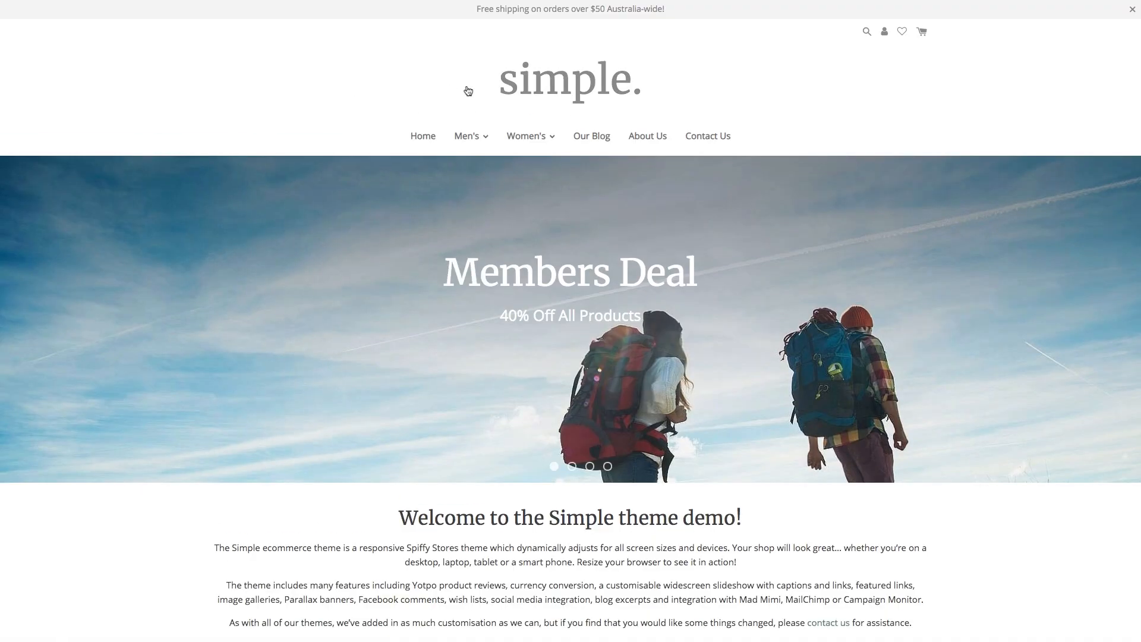
pyautogui.moveTo(528, 138)
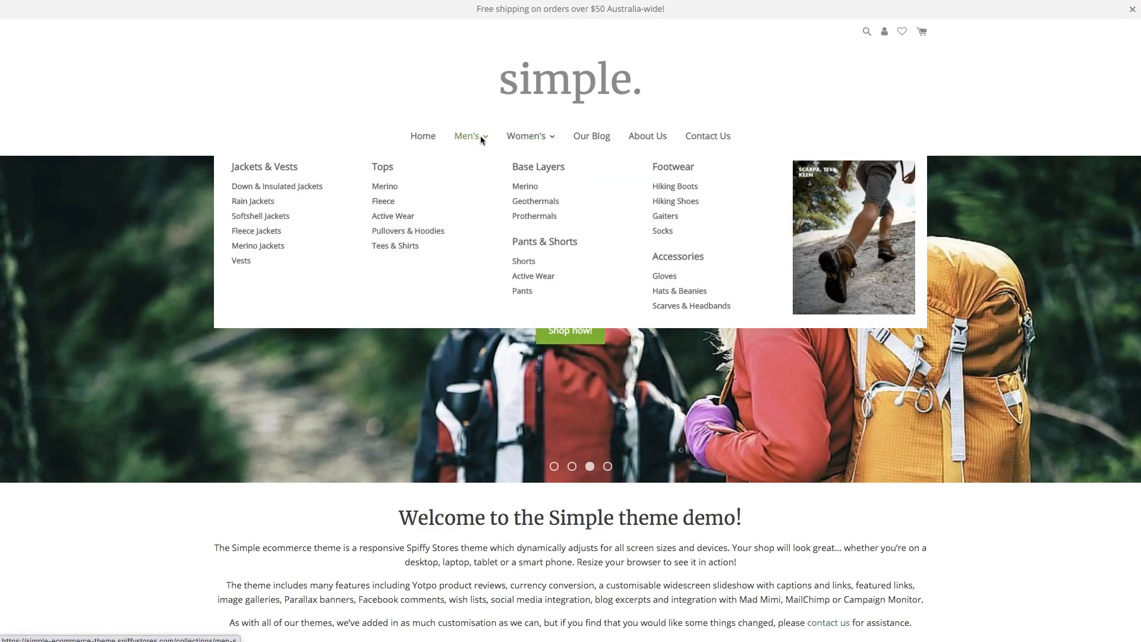
pyautogui.moveTo(476, 141)
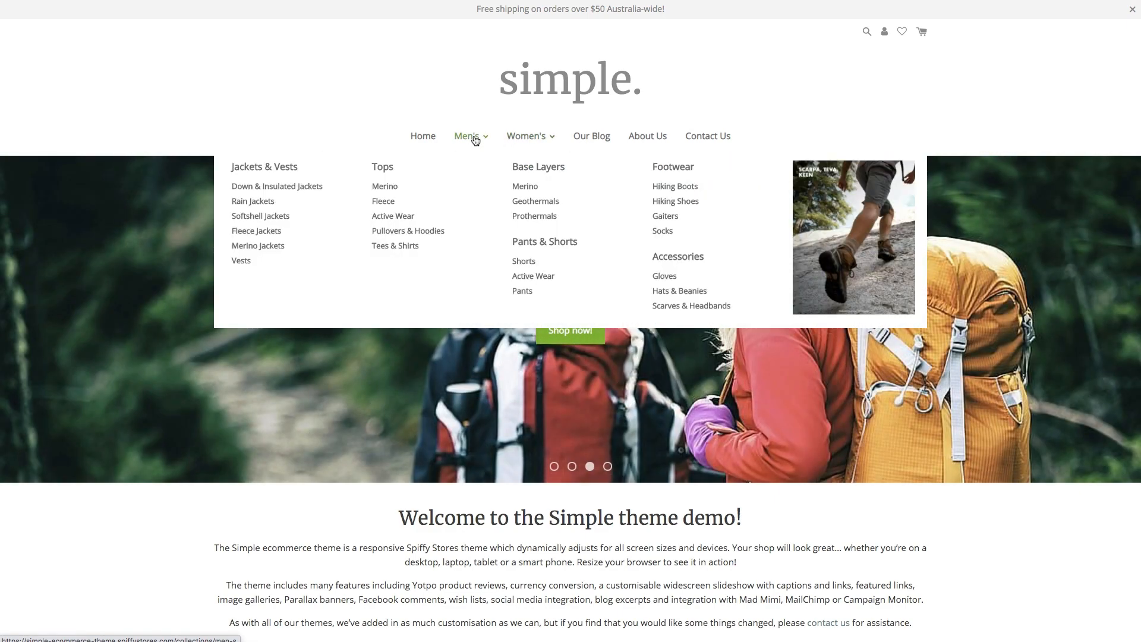